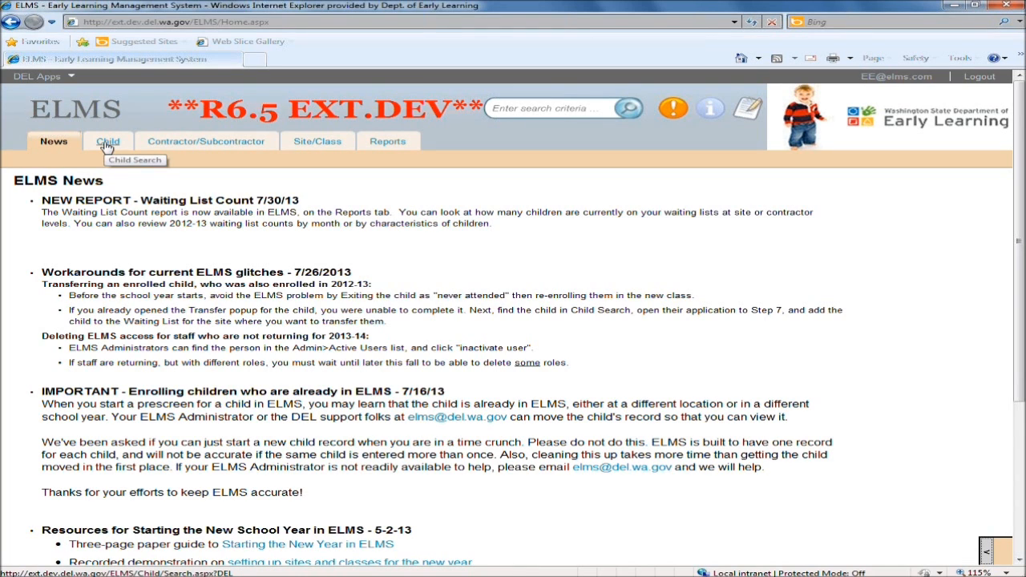
Open the Prescreen form for a new child from the Child section.
{"action": "left_click", "coordinate": [107, 144]}
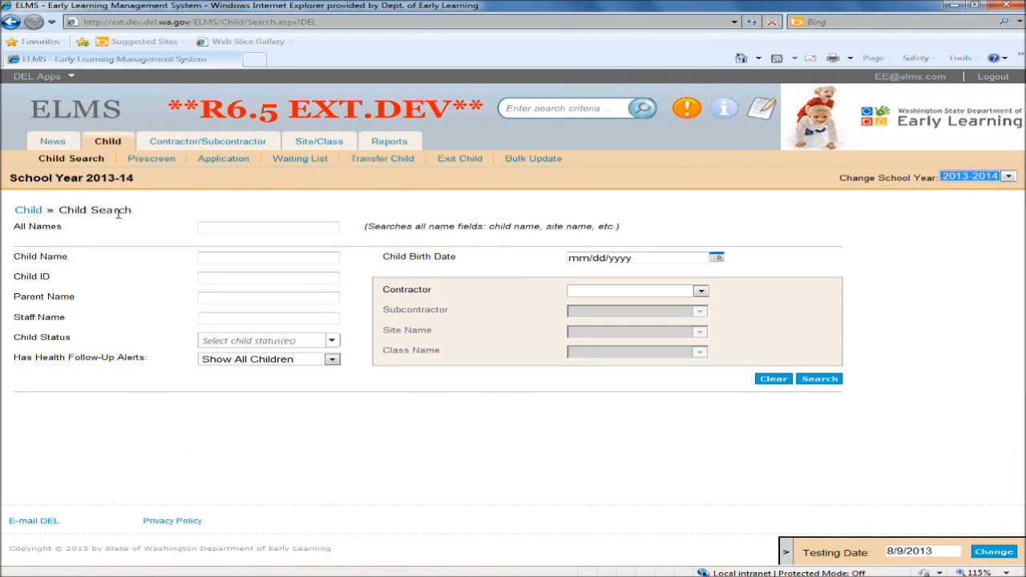
{"action": "left_click", "coordinate": [148, 160]}
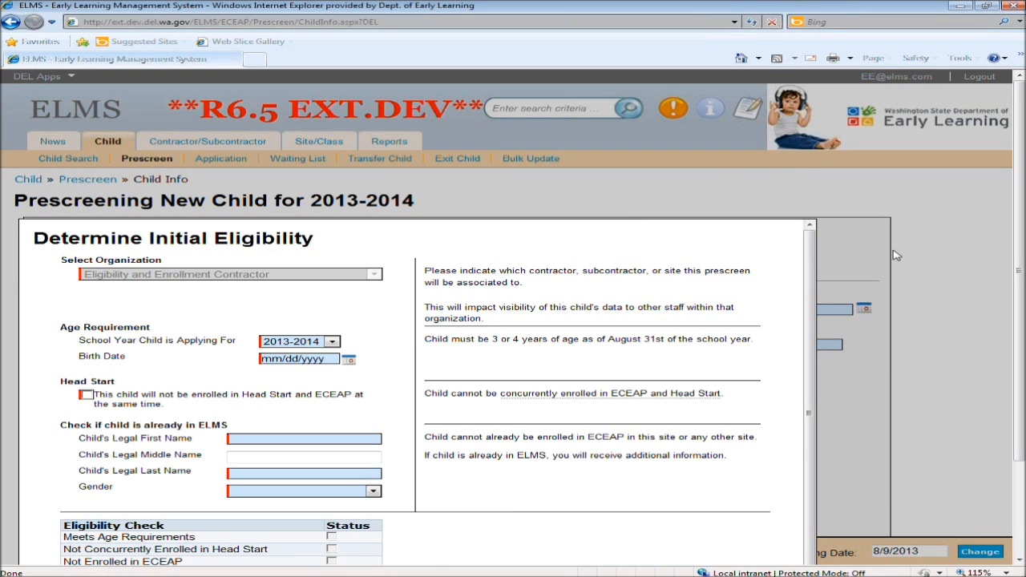
{"action": "left_click", "coordinate": [857, 205]}
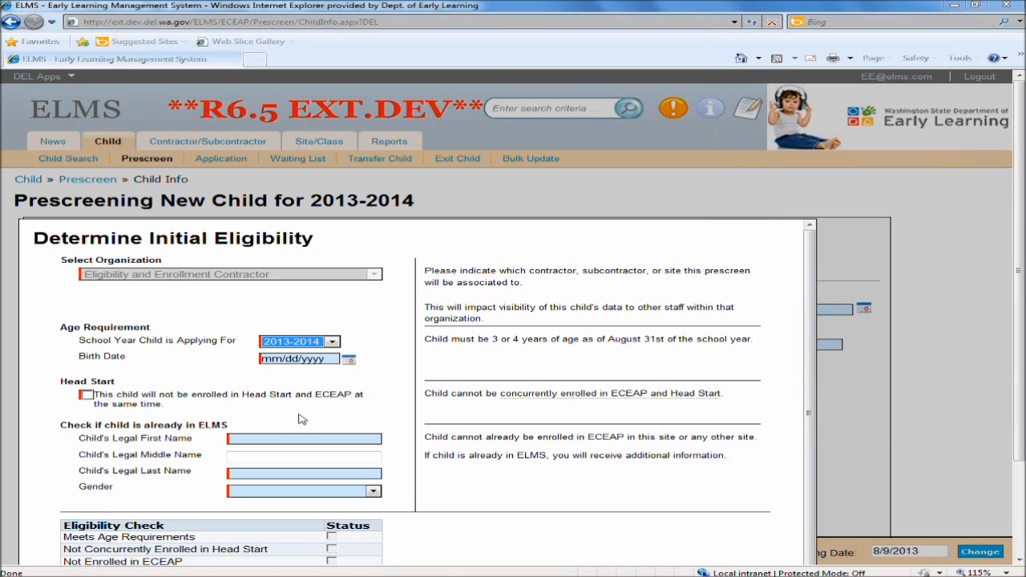
Enter the child's birth date for school year 2013-2014 and confirm the child will not be enrolled in Head Start.
{"action": "left_click", "coordinate": [277, 278]}
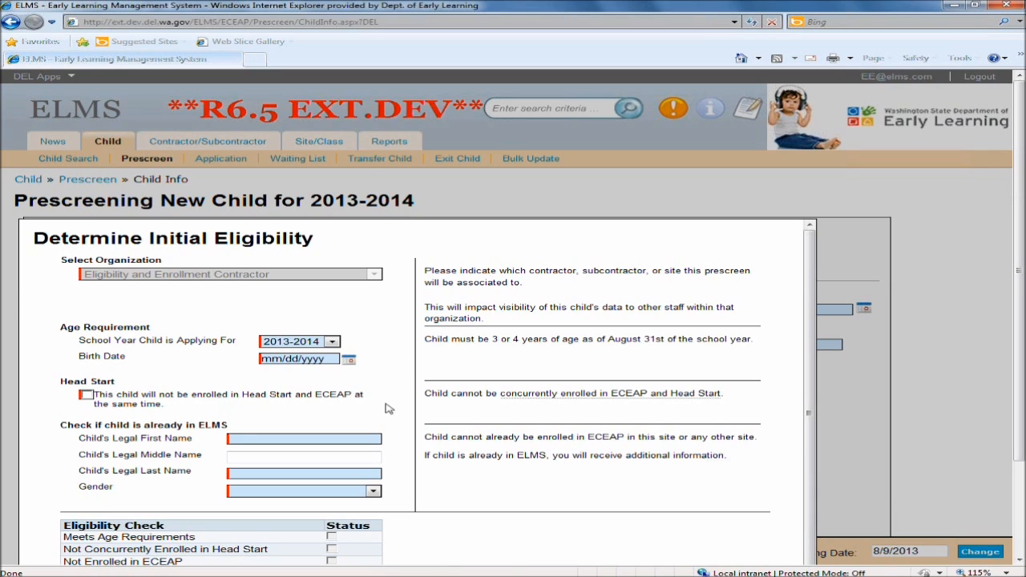
{"action": "left_click", "coordinate": [334, 343]}
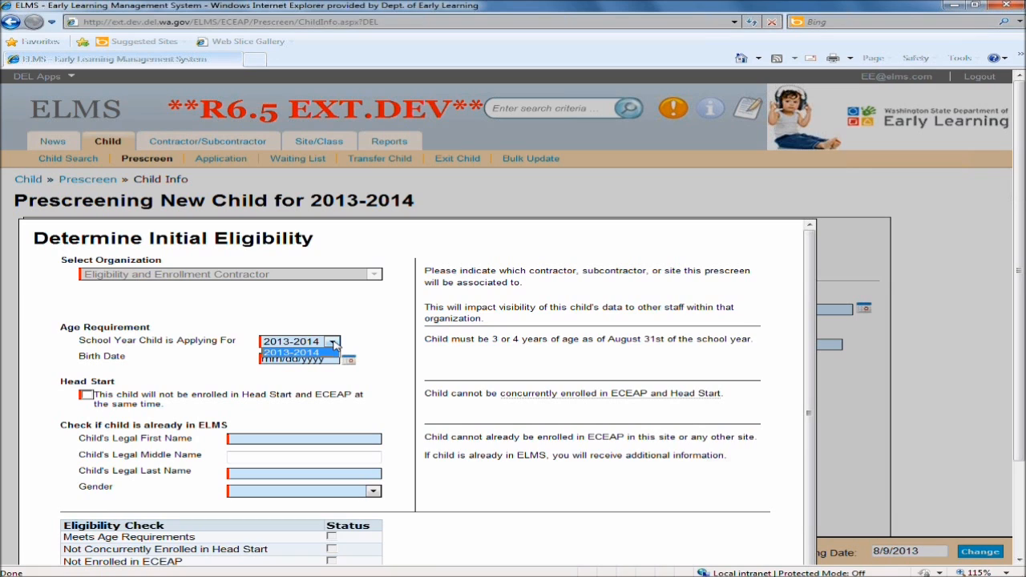
{"action": "left_click", "coordinate": [333, 344]}
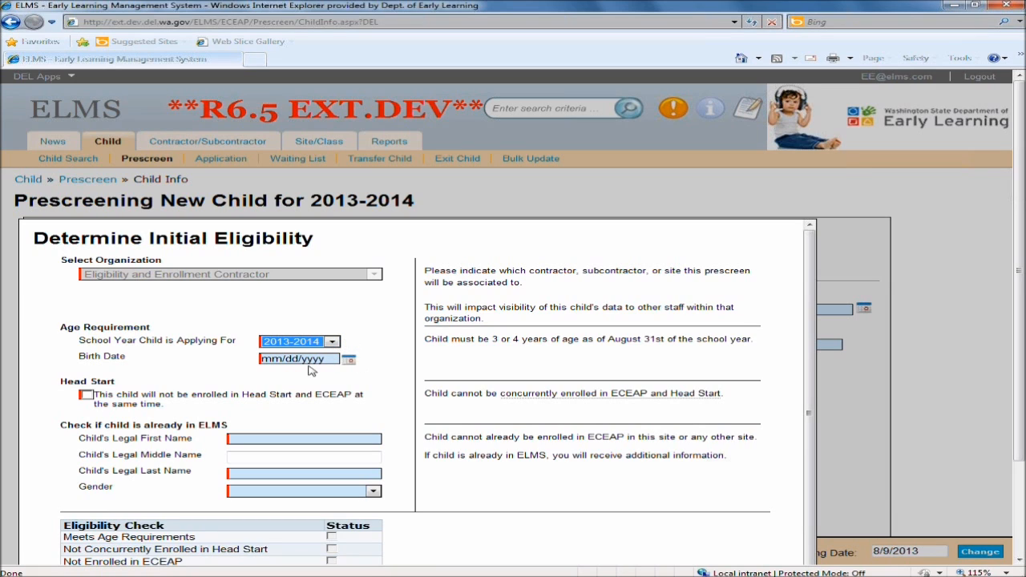
{"action": "left_click", "coordinate": [328, 358]}
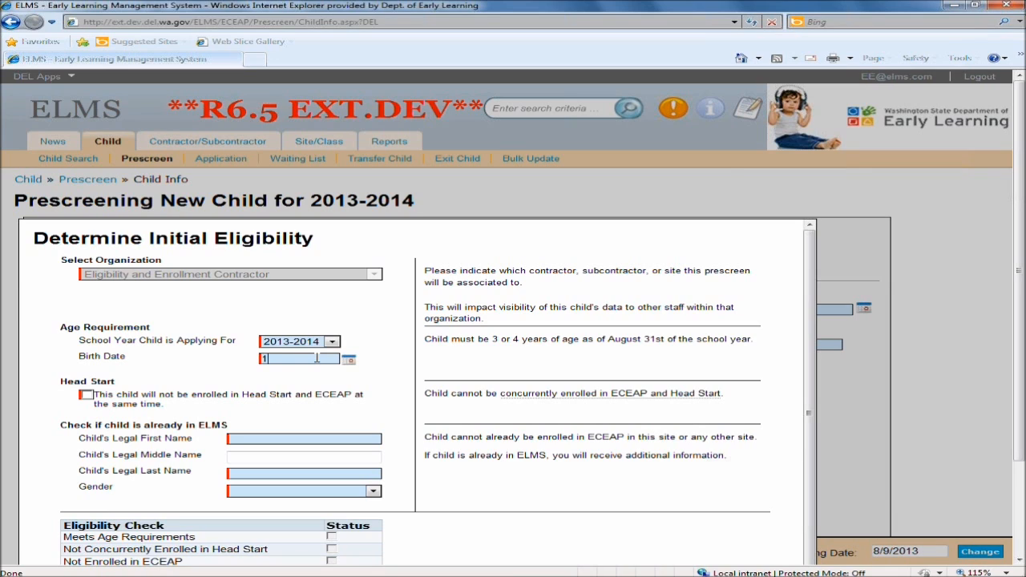
{"action": "type", "text": "1/26/2009"}
{"action": "left_click", "coordinate": [87, 395]}
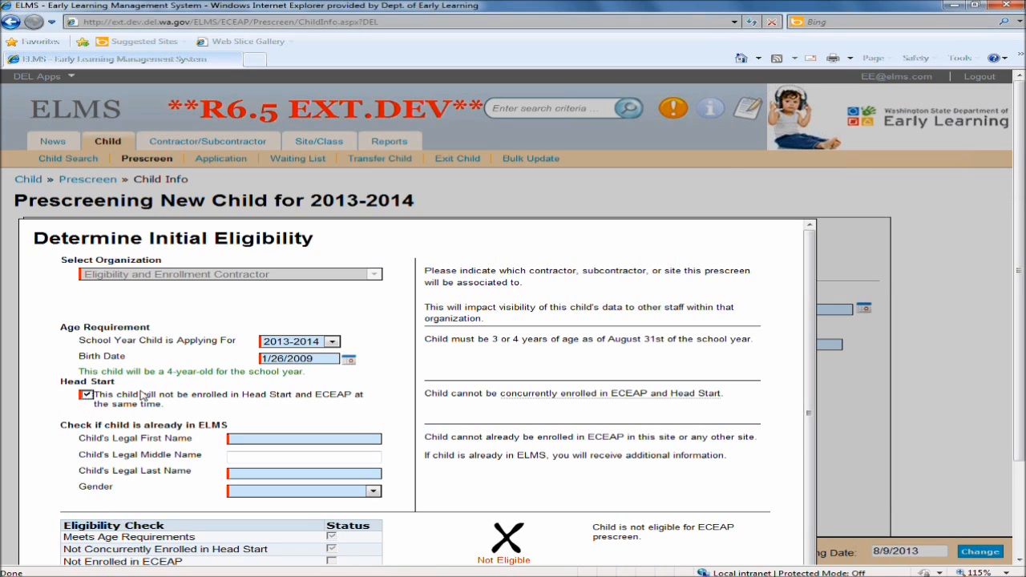
Enter the child's legal first and last name and set the gender to Male.
{"action": "left_click", "coordinate": [270, 442]}
{"action": "key", "text": "Tab"}
{"action": "key", "text": "Tab"}
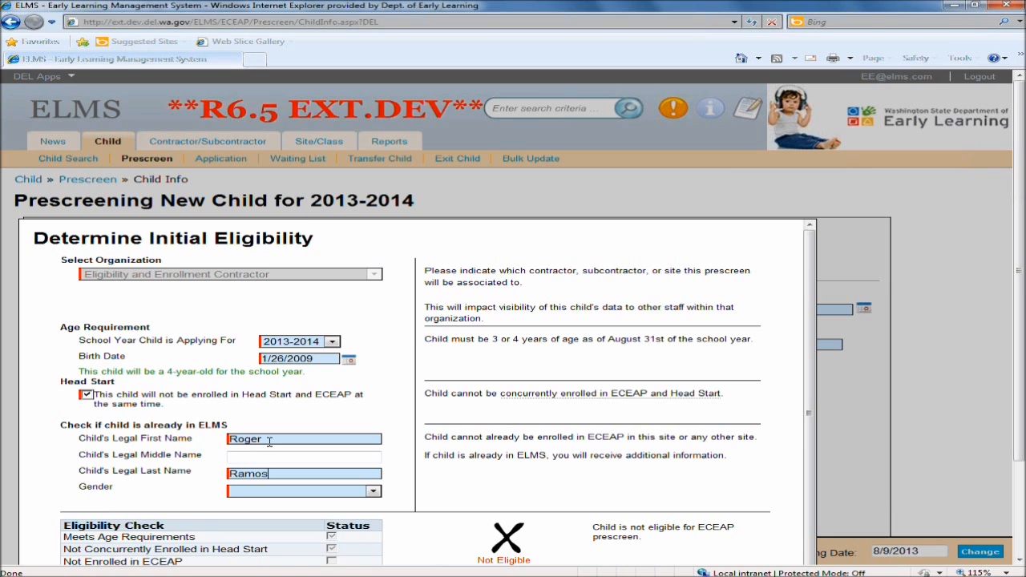
{"action": "scroll", "coordinate": [269, 440], "scroll_direction": "down", "scroll_amount": 1}
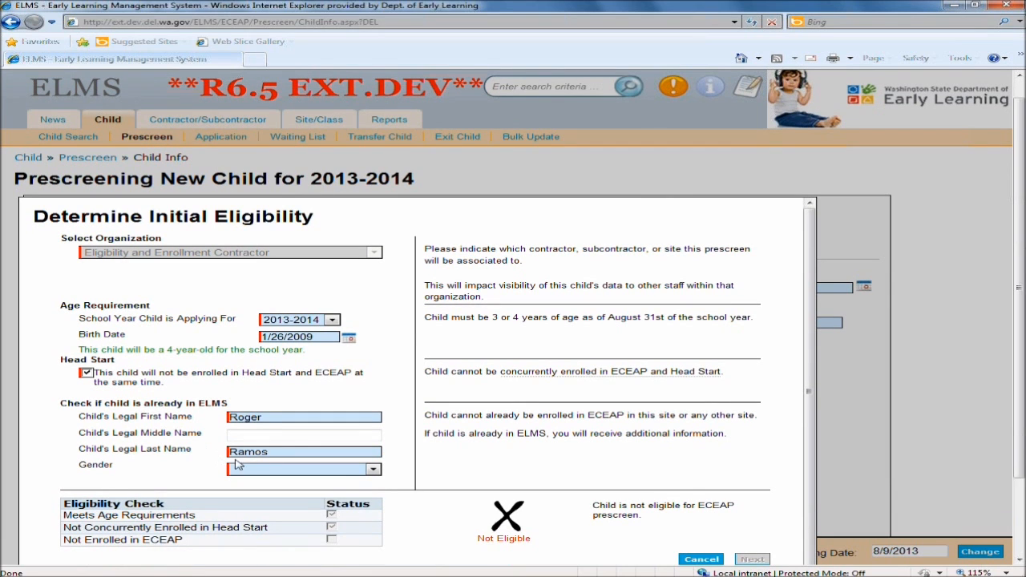
{"action": "left_click", "coordinate": [243, 472]}
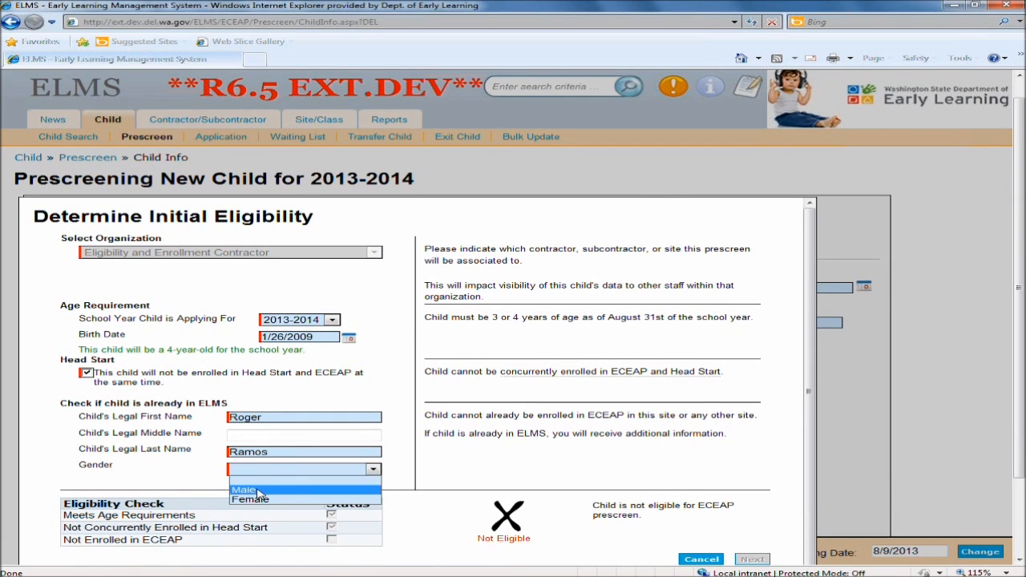
{"action": "left_click", "coordinate": [257, 489]}
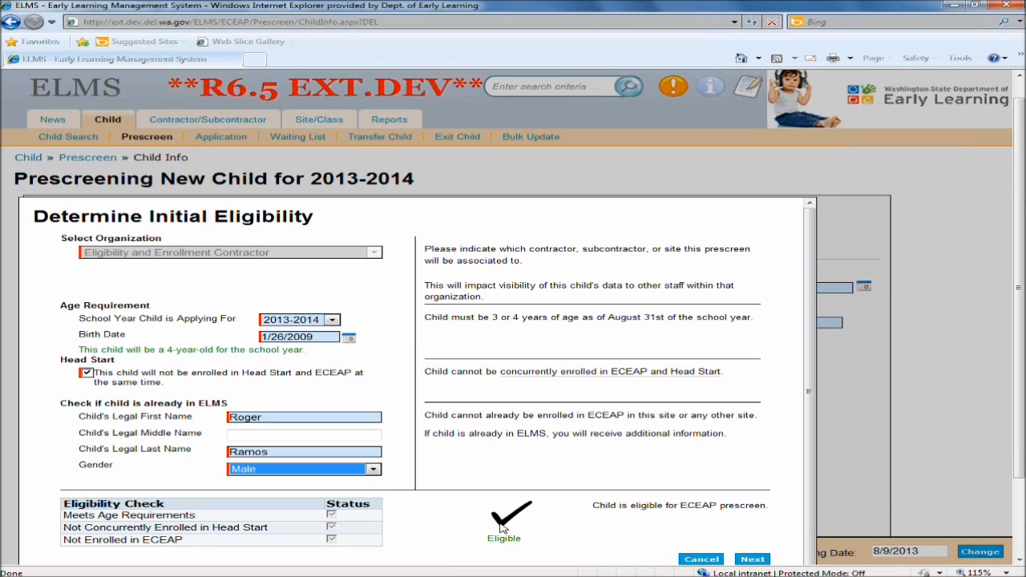
Try changing the birth year to one that makes the child too young and dismiss the warning.
{"action": "left_click", "coordinate": [335, 340]}
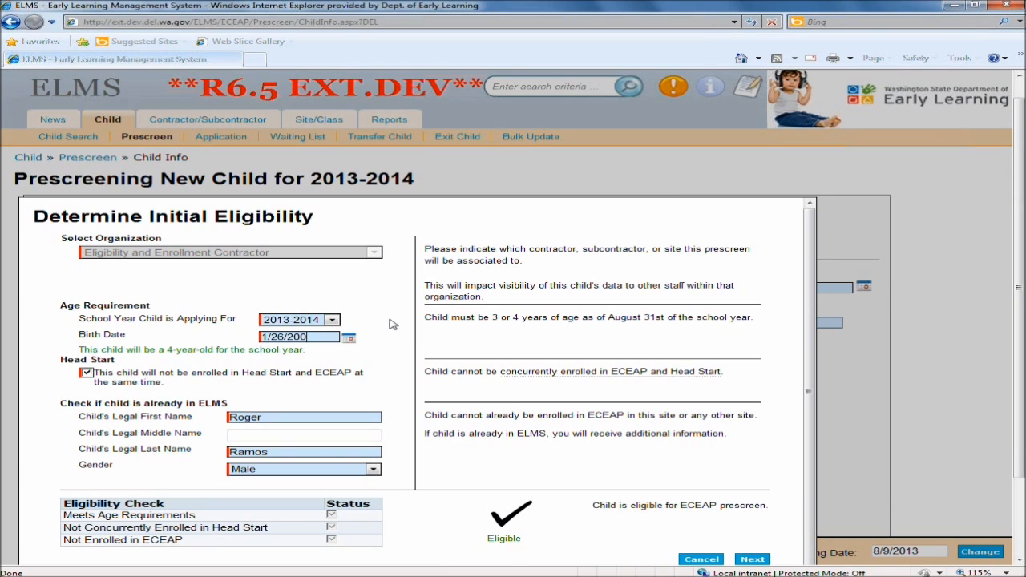
{"action": "type", "text": "13"}
{"action": "left_click", "coordinate": [393, 324]}
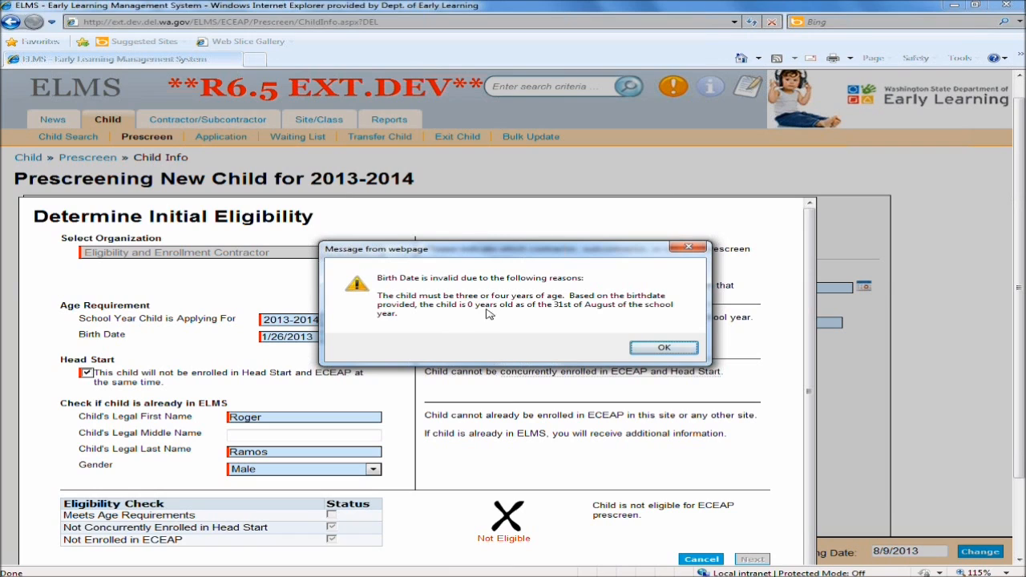
{"action": "left_click", "coordinate": [662, 349]}
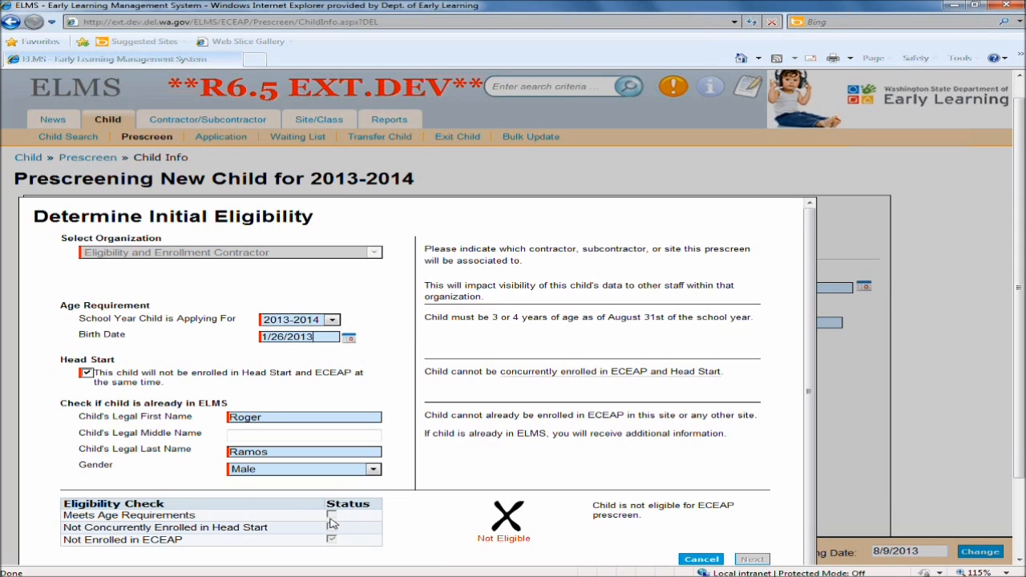
Re-enter the child's original birth date.
{"action": "left_click_drag", "start_coordinate": [319, 337], "coordinate": [305, 343]}
{"action": "left_click", "coordinate": [302, 341]}
{"action": "double_click", "coordinate": [312, 340]}
{"action": "left_click", "coordinate": [357, 329]}
{"action": "left_click_drag", "start_coordinate": [321, 336], "coordinate": [237, 349]}
{"action": "left_click_drag", "start_coordinate": [320, 335], "coordinate": [246, 342]}
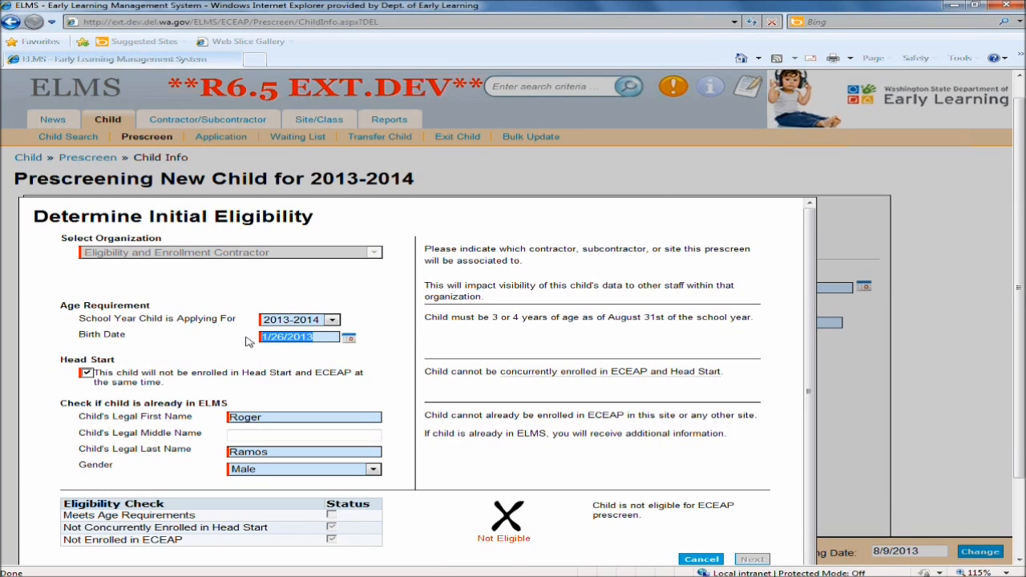
{"action": "type", "text": "1/26/2009"}
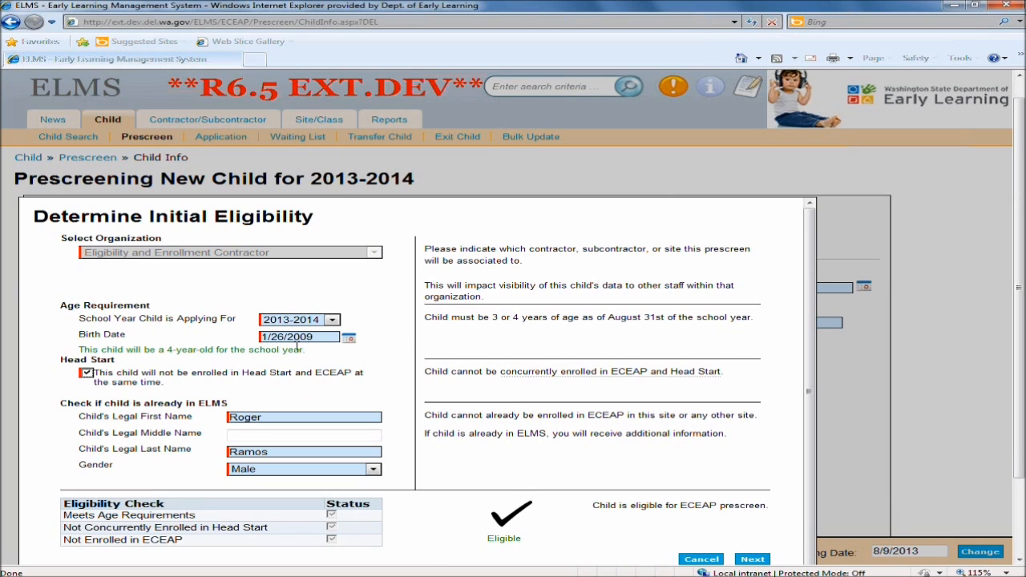
Proceed from the eligibility check to the Child Info page of the prescreen.
{"action": "left_click_drag", "start_coordinate": [291, 358], "coordinate": [210, 351]}
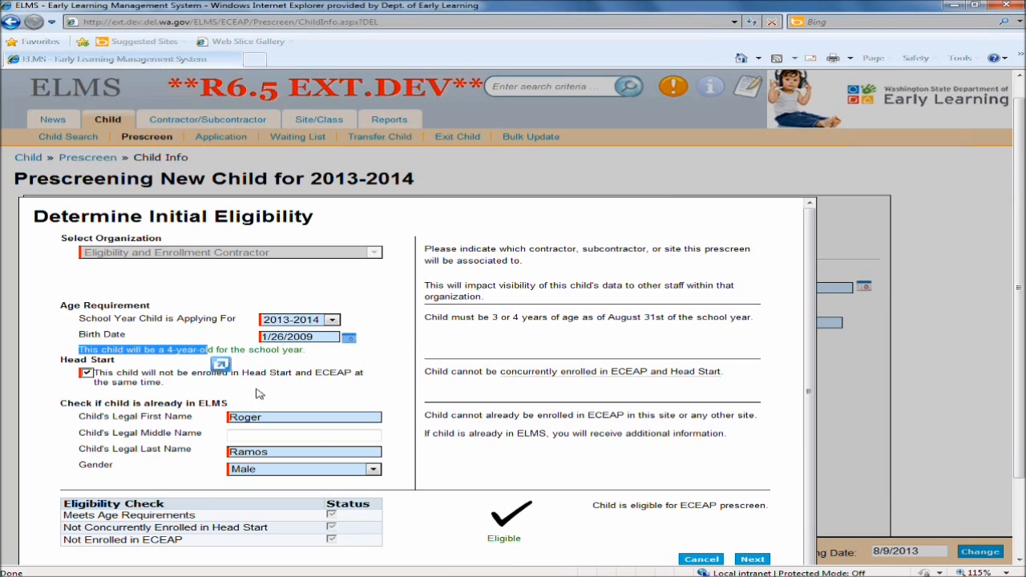
{"action": "left_click", "coordinate": [546, 525]}
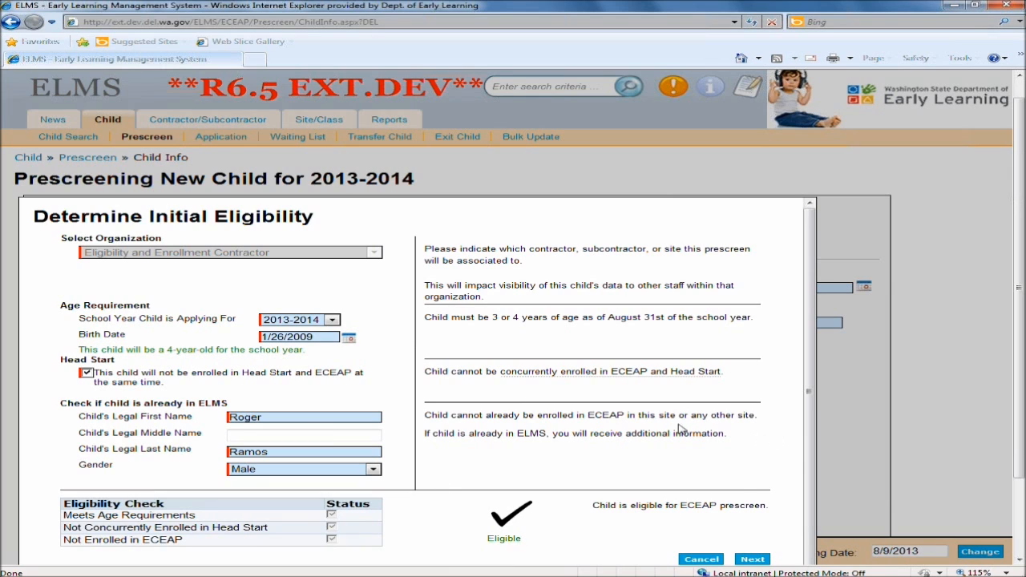
{"action": "left_click_drag", "start_coordinate": [810, 419], "coordinate": [807, 449]}
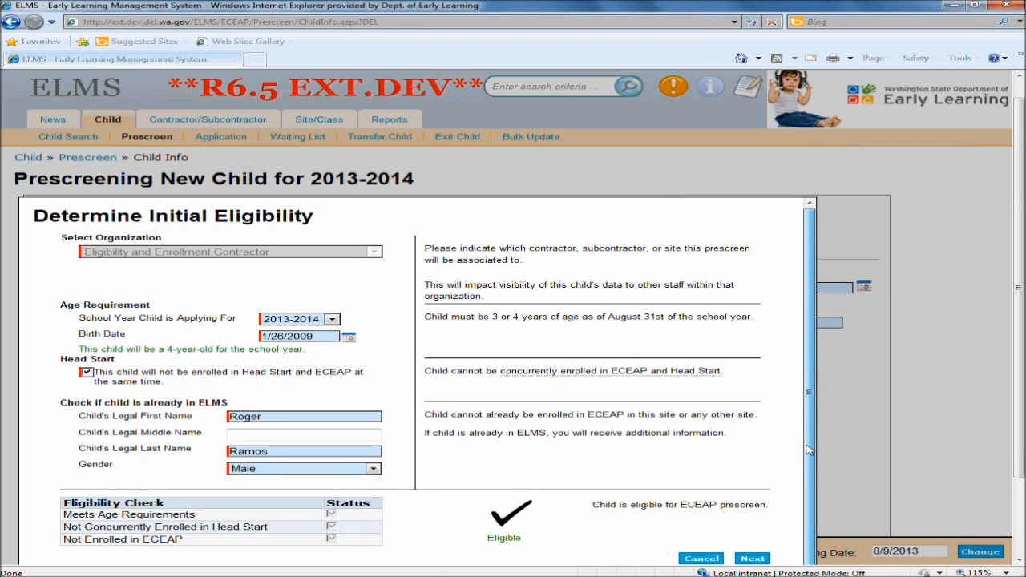
{"action": "left_click", "coordinate": [752, 559]}
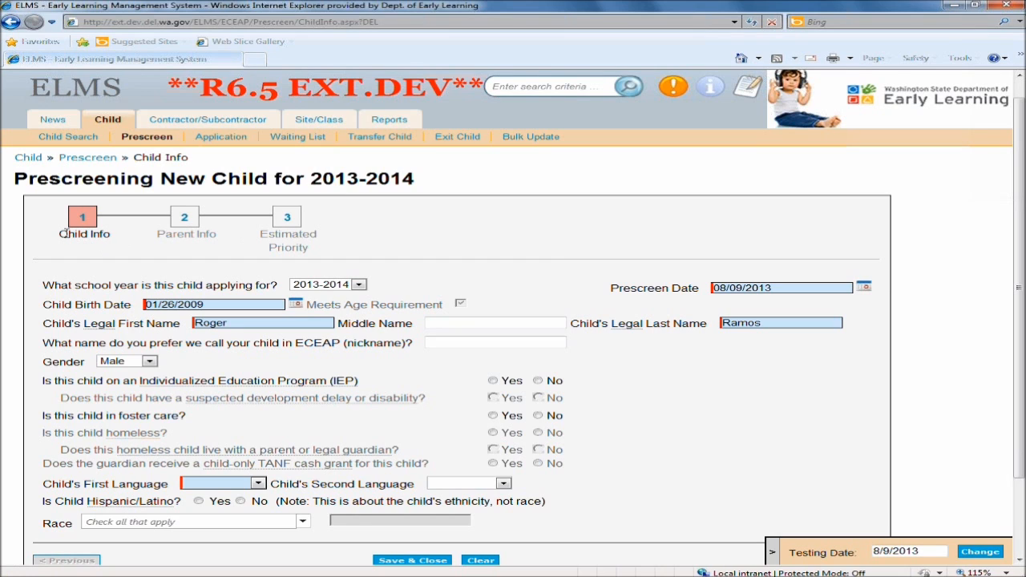
Select 2013-2014 as the school year the child is applying for.
{"action": "left_click_drag", "start_coordinate": [60, 233], "coordinate": [105, 234]}
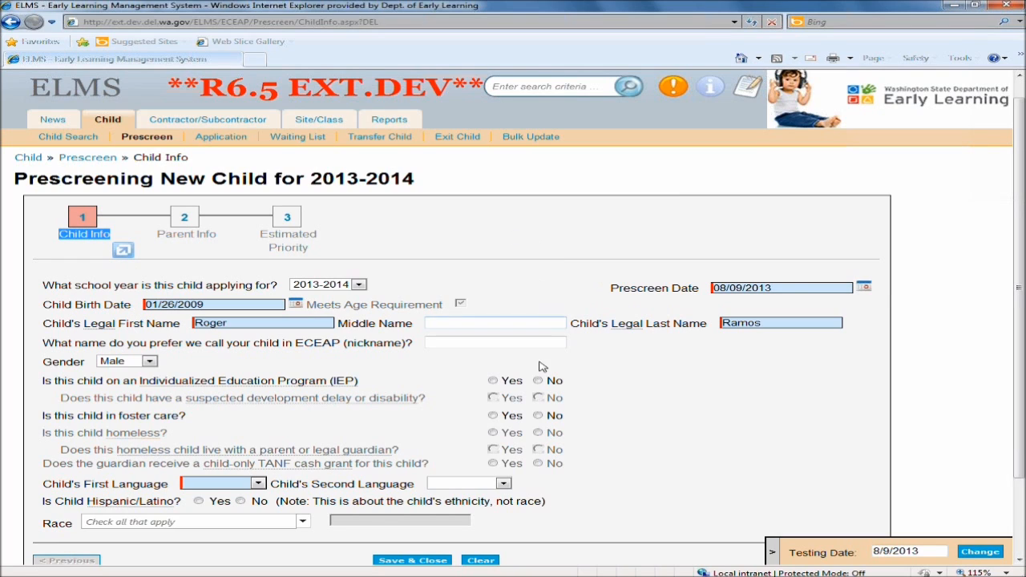
{"action": "left_click", "coordinate": [361, 287]}
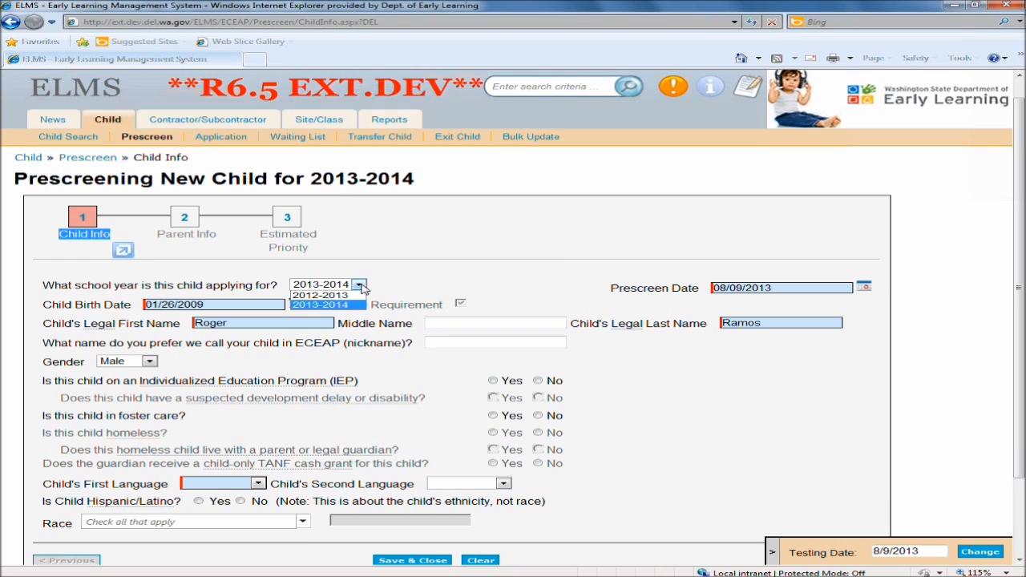
{"action": "left_click", "coordinate": [321, 306]}
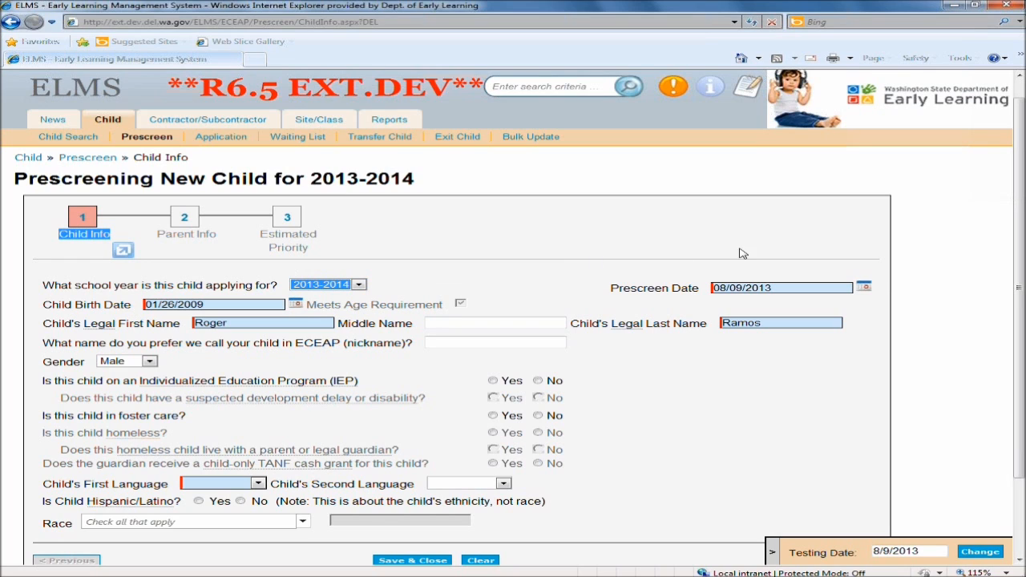
Set the prescreen date to 8/6/2013.
{"action": "left_click_drag", "start_coordinate": [614, 291], "coordinate": [710, 288]}
{"action": "left_click", "coordinate": [713, 287]}
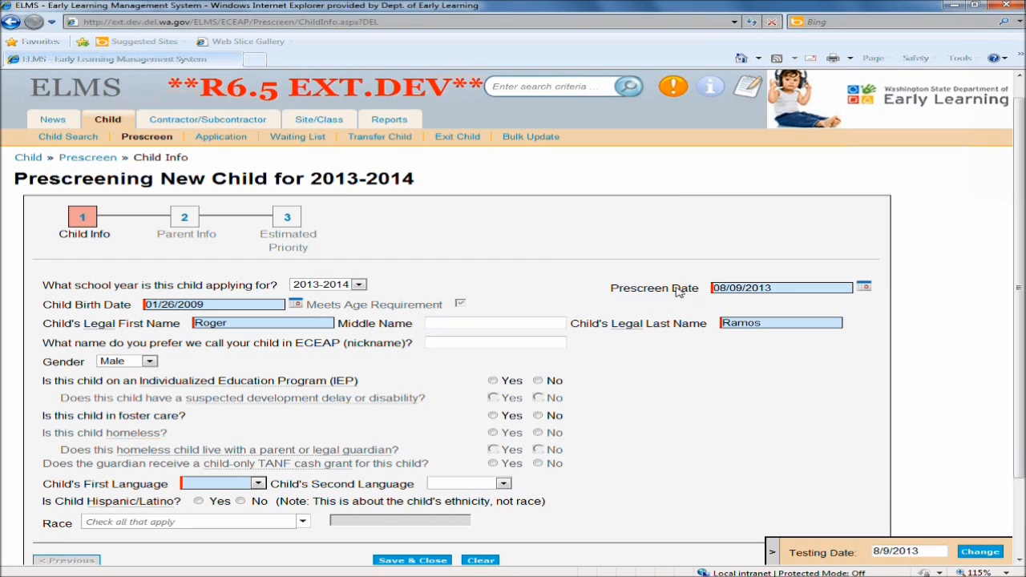
{"action": "left_click_drag", "start_coordinate": [615, 292], "coordinate": [694, 292]}
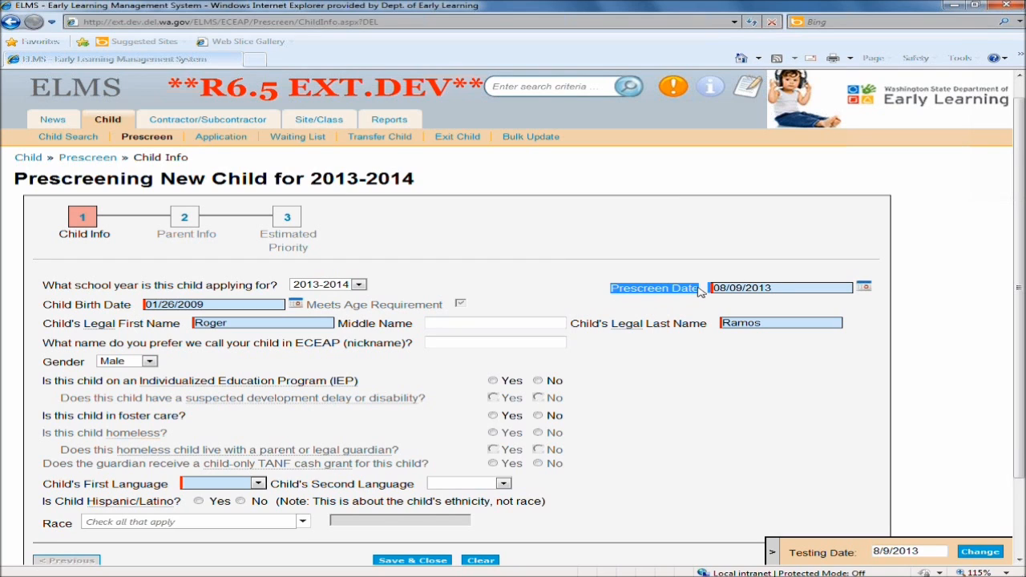
{"action": "left_click", "coordinate": [753, 285]}
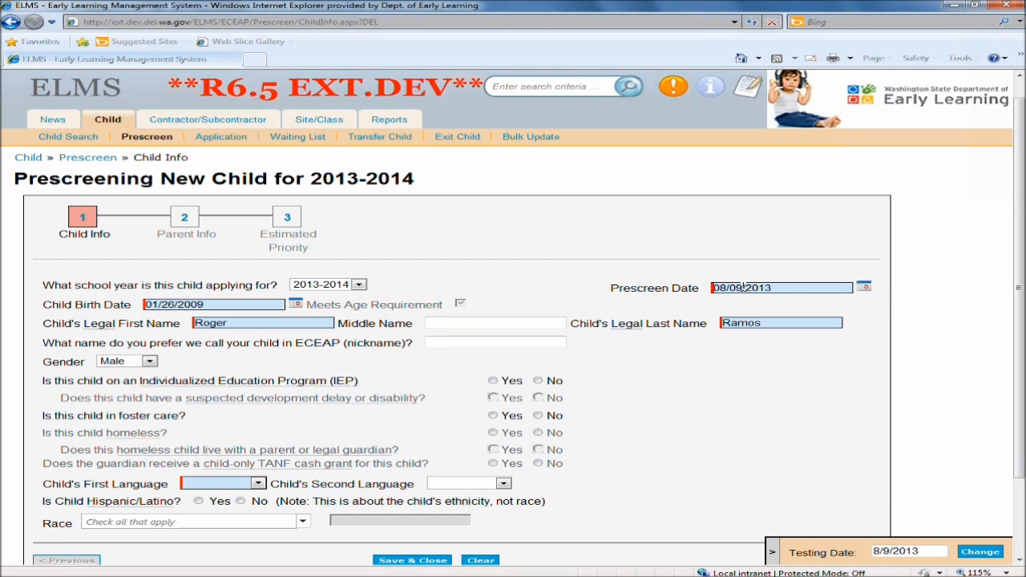
{"action": "key", "text": "BackSpace"}
{"action": "key", "text": "ctrl+a"}
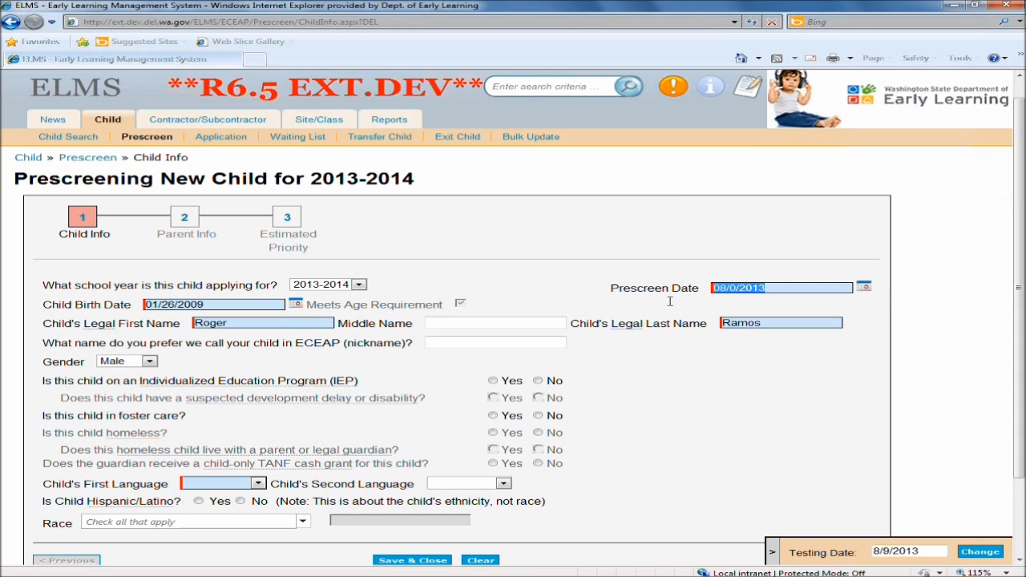
{"action": "type", "text": "8/6/"}
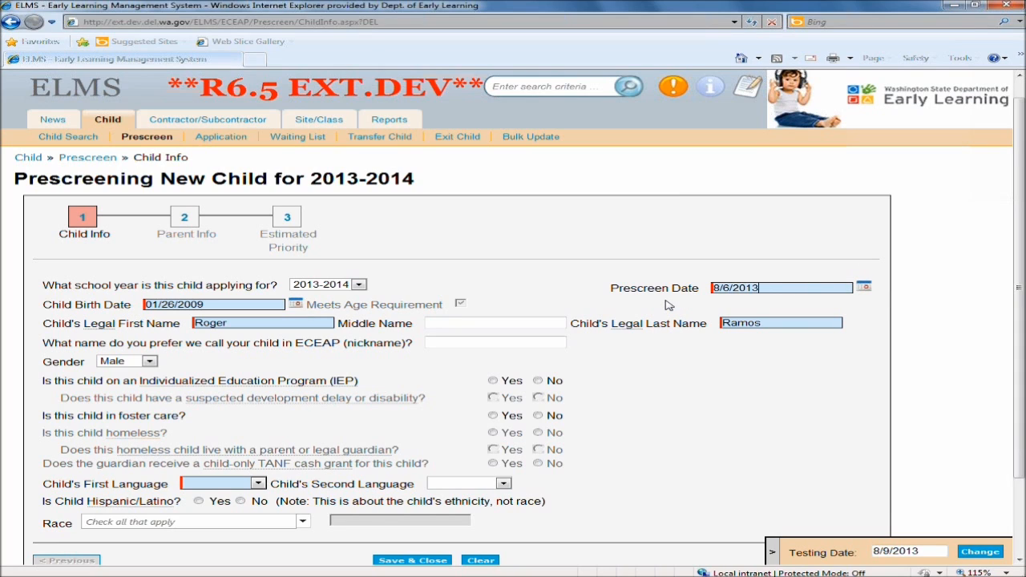
{"action": "left_click", "coordinate": [697, 457]}
Enter the child's middle name and preferred nickname.
{"action": "left_click", "coordinate": [459, 323]}
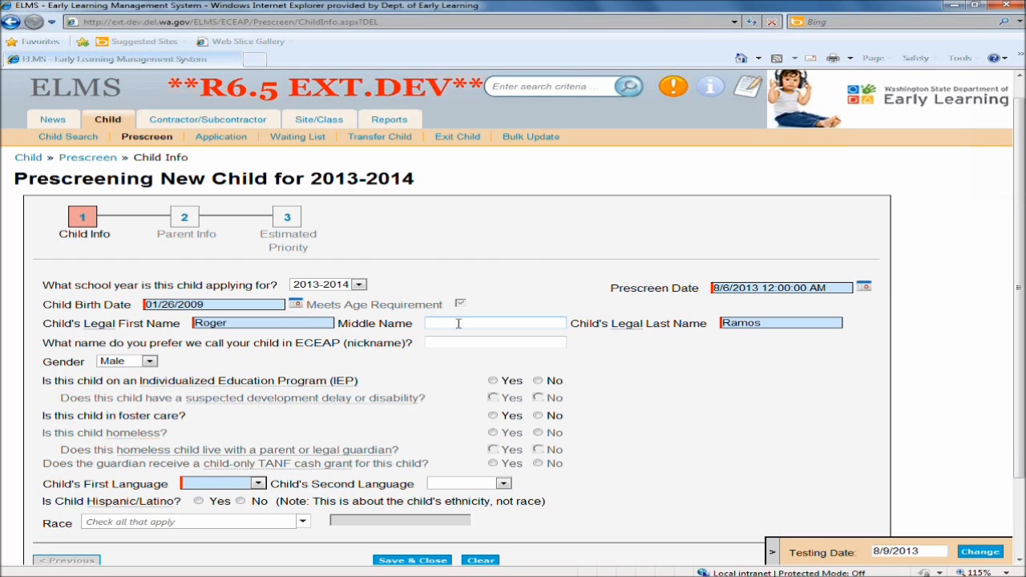
{"action": "type", "text": "Andrewe"}
{"action": "left_click", "coordinate": [453, 340]}
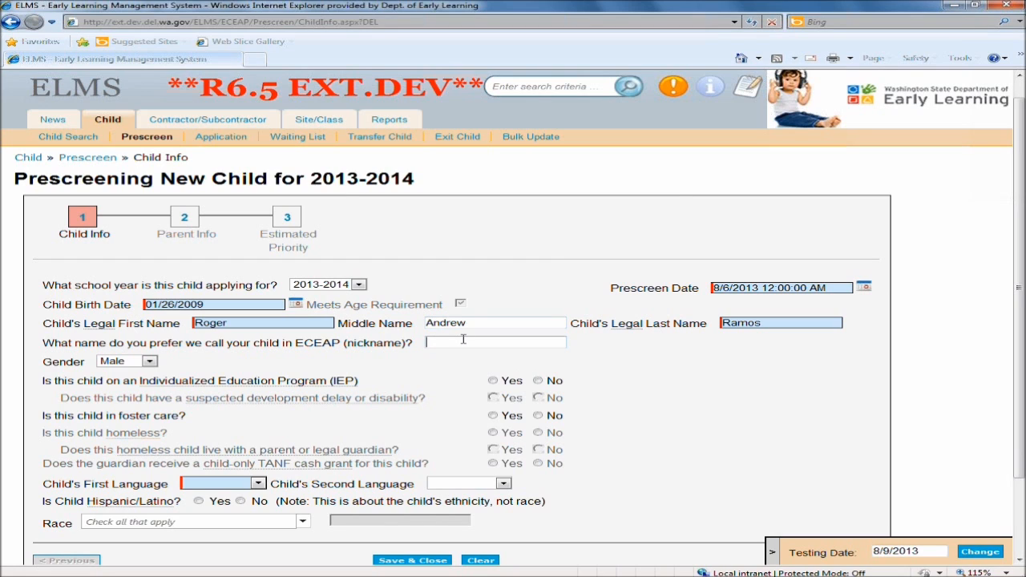
{"action": "type", "text": "Junior"}
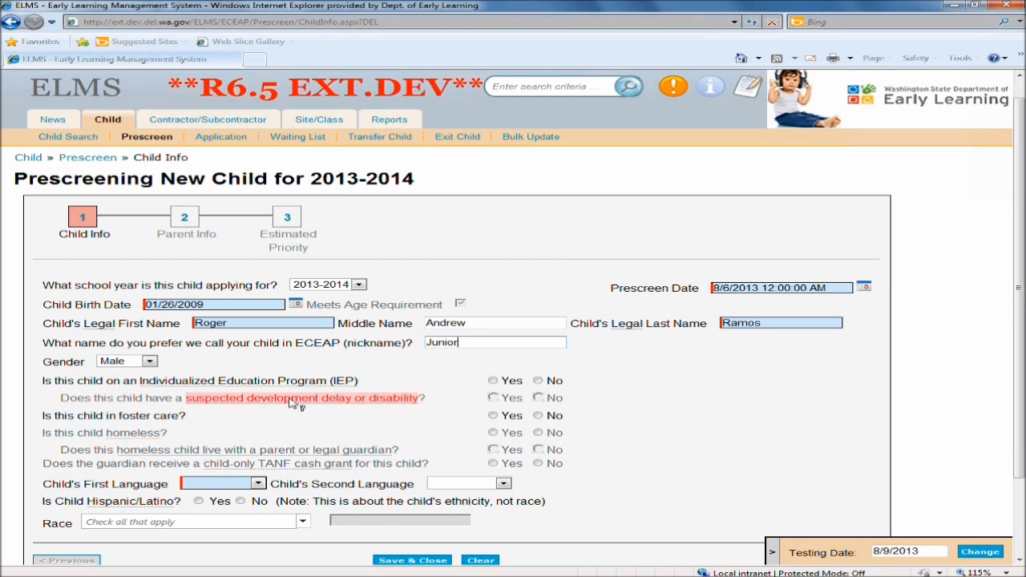
Answer Yes to the IEP question and No to the foster care and homeless questions.
{"action": "left_click", "coordinate": [493, 382]}
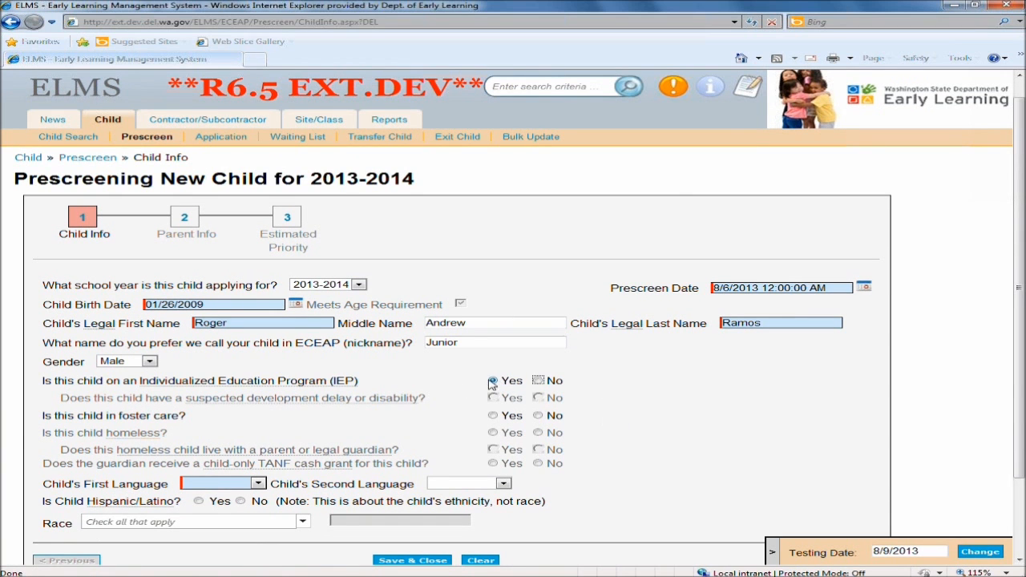
{"action": "left_click_drag", "start_coordinate": [60, 398], "coordinate": [149, 401]}
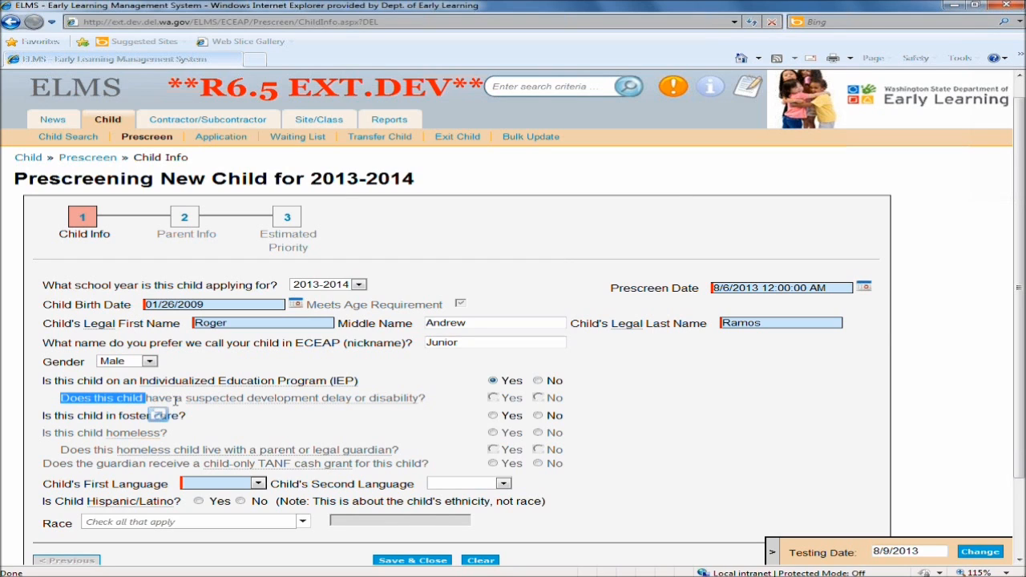
{"action": "left_click", "coordinate": [279, 423]}
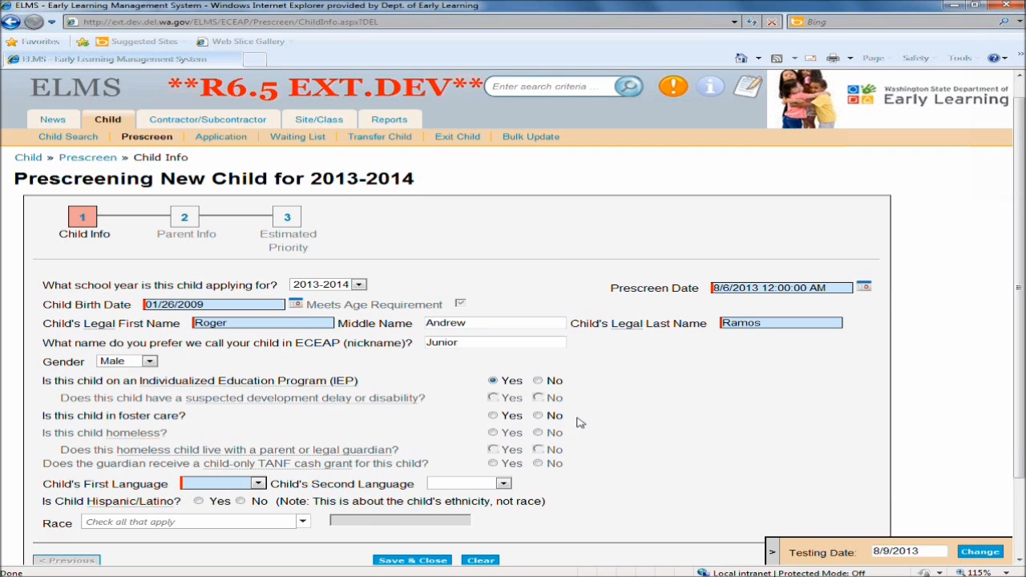
{"action": "left_click", "coordinate": [542, 417]}
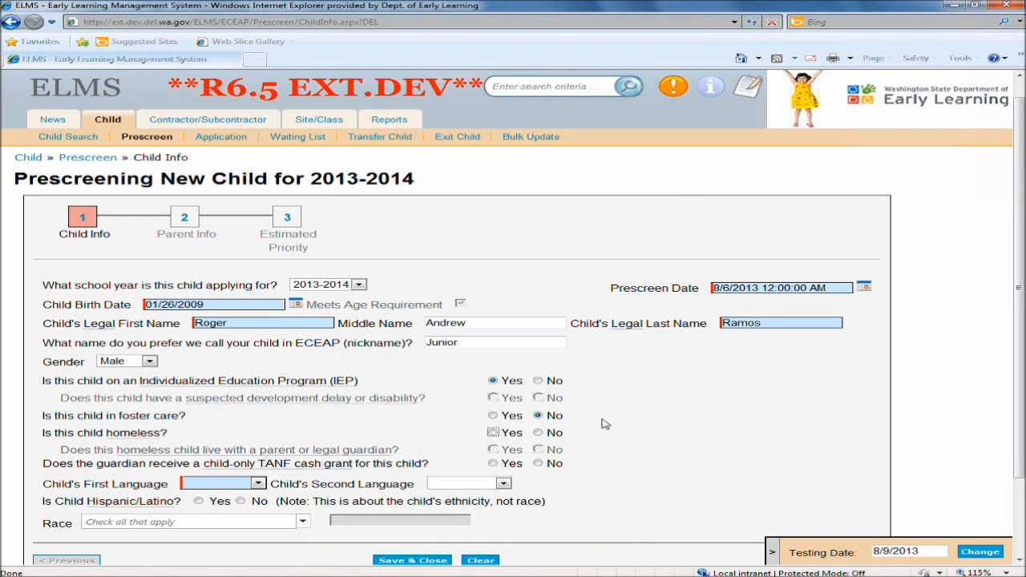
{"action": "left_click", "coordinate": [539, 434]}
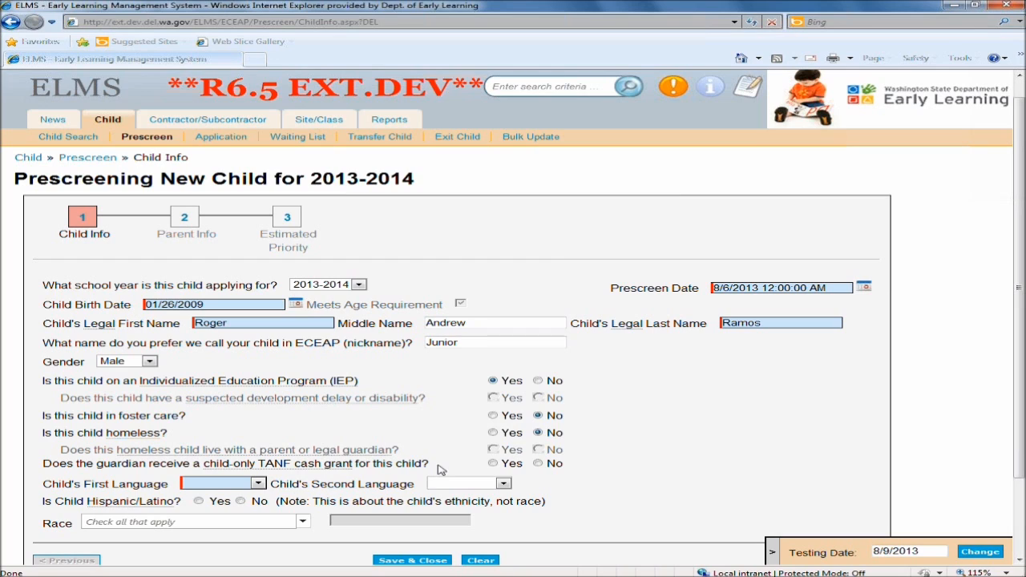
Answer No to the child-only TANF question and set the child's first language to Spanish and second language to English.
{"action": "left_click", "coordinate": [538, 463]}
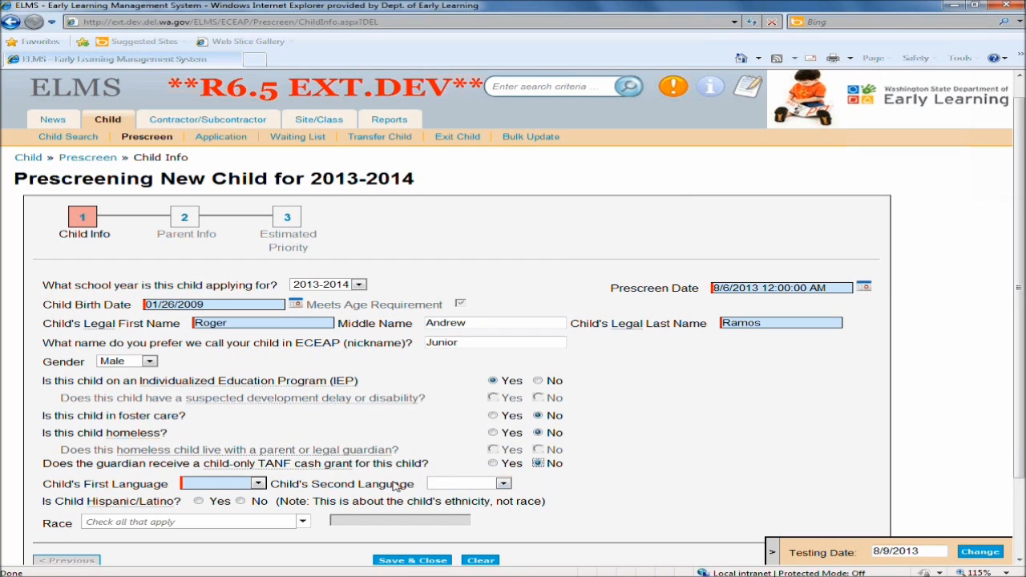
{"action": "left_click", "coordinate": [258, 484]}
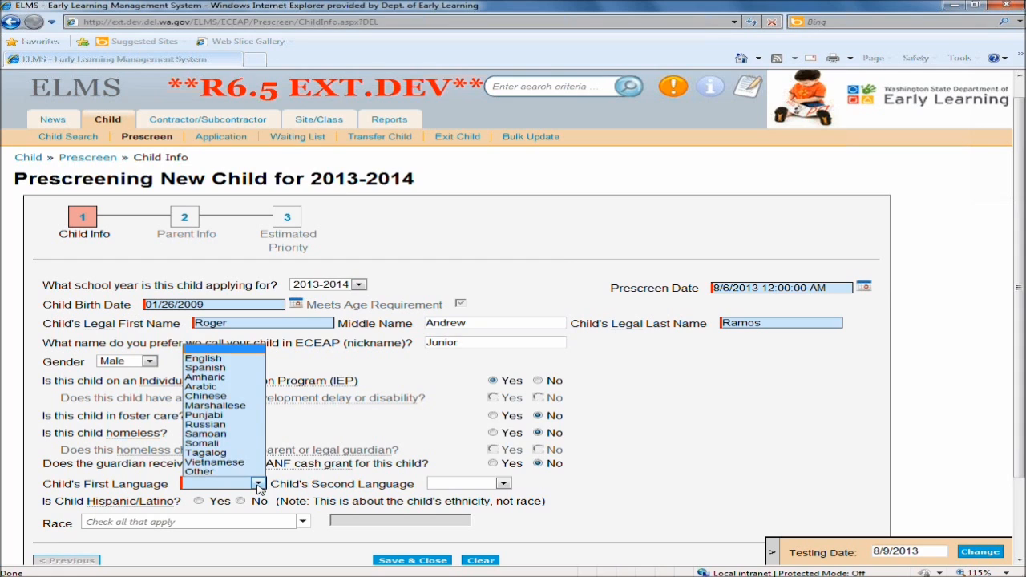
{"action": "left_click", "coordinate": [236, 369]}
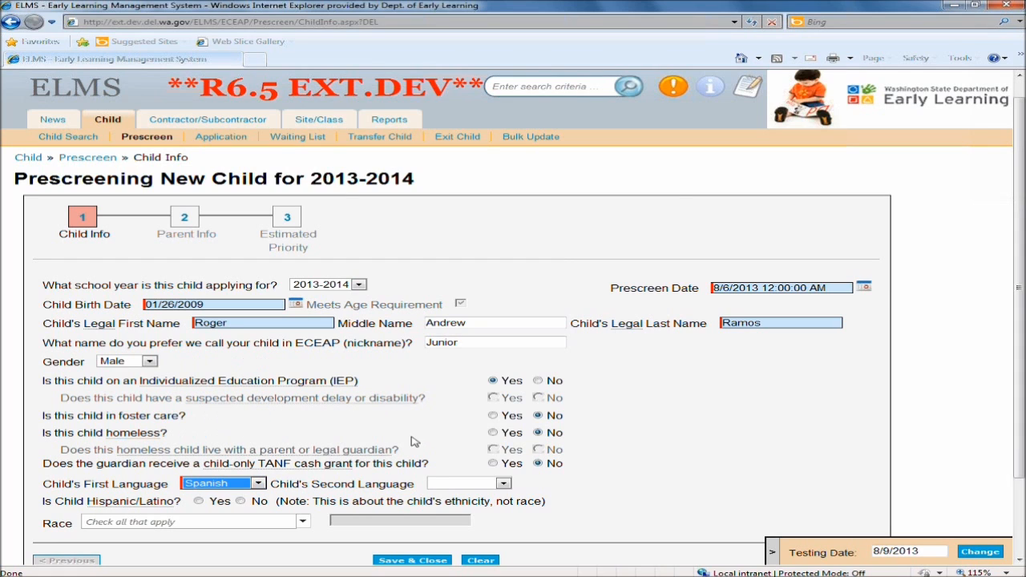
{"action": "left_click", "coordinate": [504, 486]}
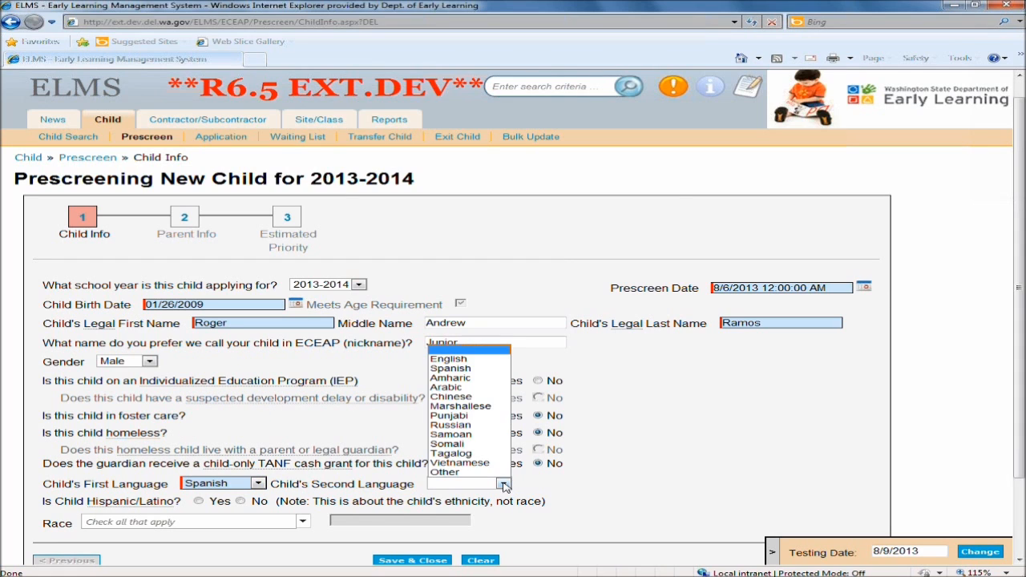
{"action": "left_click", "coordinate": [476, 366]}
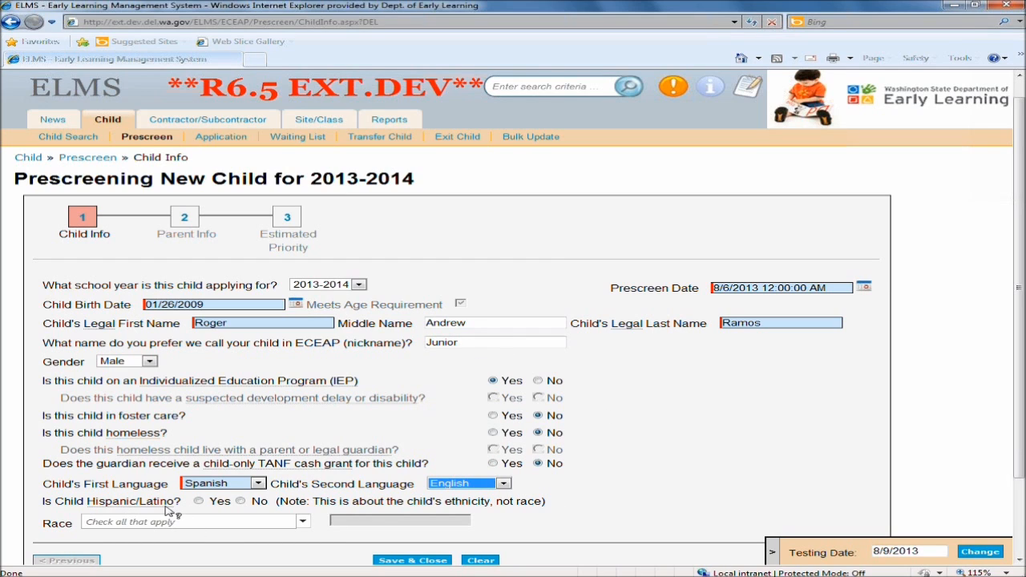
Mark the child as Hispanic/Latino and set race to Other, described as Mexican.
{"action": "left_click", "coordinate": [200, 503]}
{"action": "left_click", "coordinate": [302, 522]}
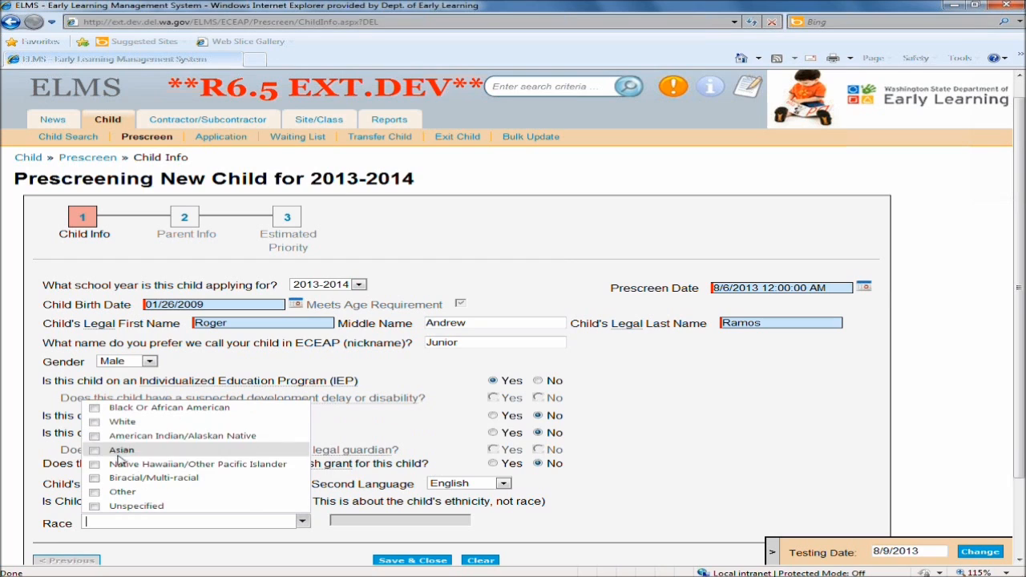
{"action": "left_click", "coordinate": [94, 493]}
{"action": "left_click", "coordinate": [460, 519]}
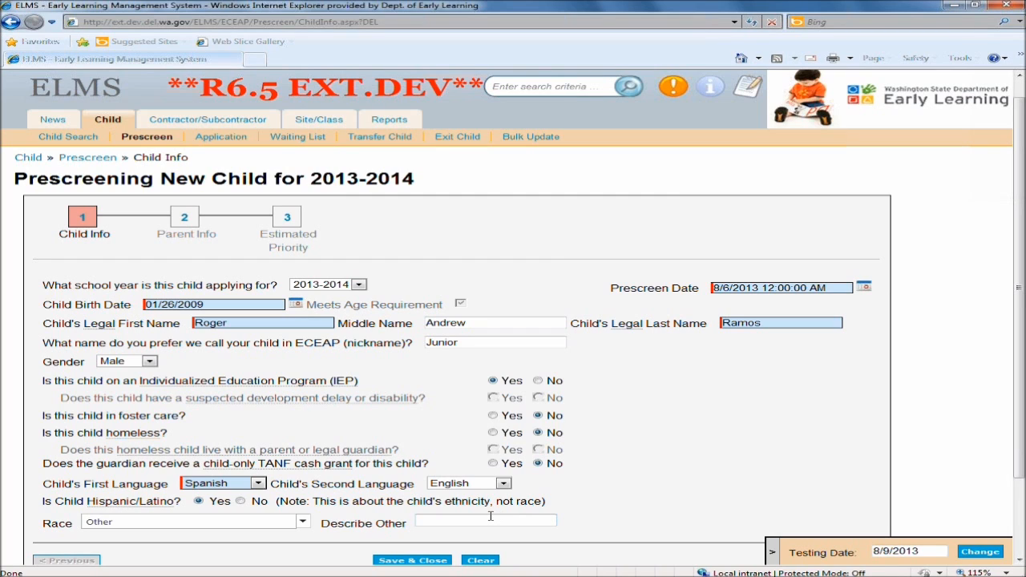
{"action": "type", "text": "Mexican"}
Continue to the Parent Info step of the prescreen.
{"action": "left_click", "coordinate": [775, 555]}
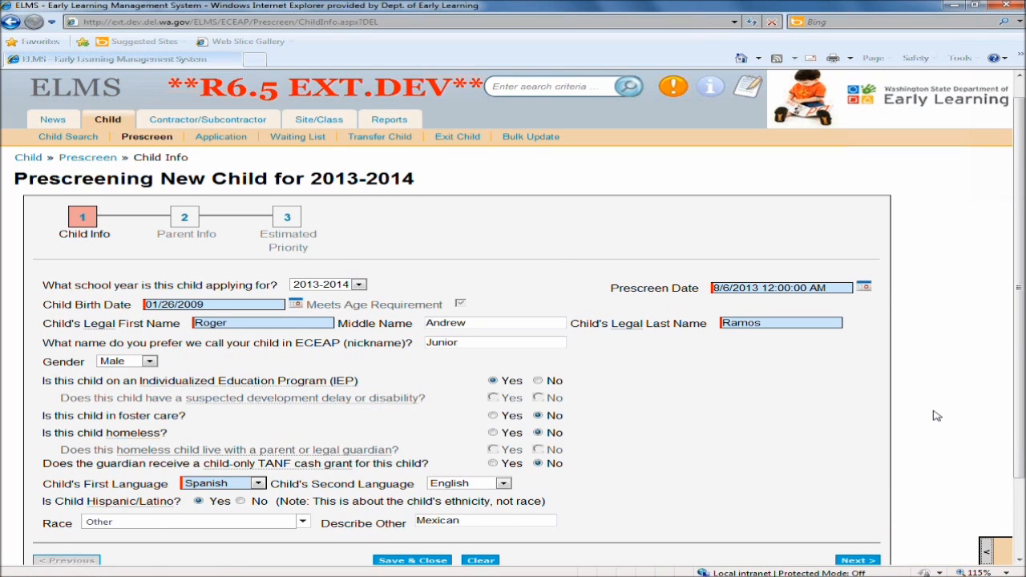
{"action": "scroll", "coordinate": [937, 416], "scroll_direction": "down", "scroll_amount": 2}
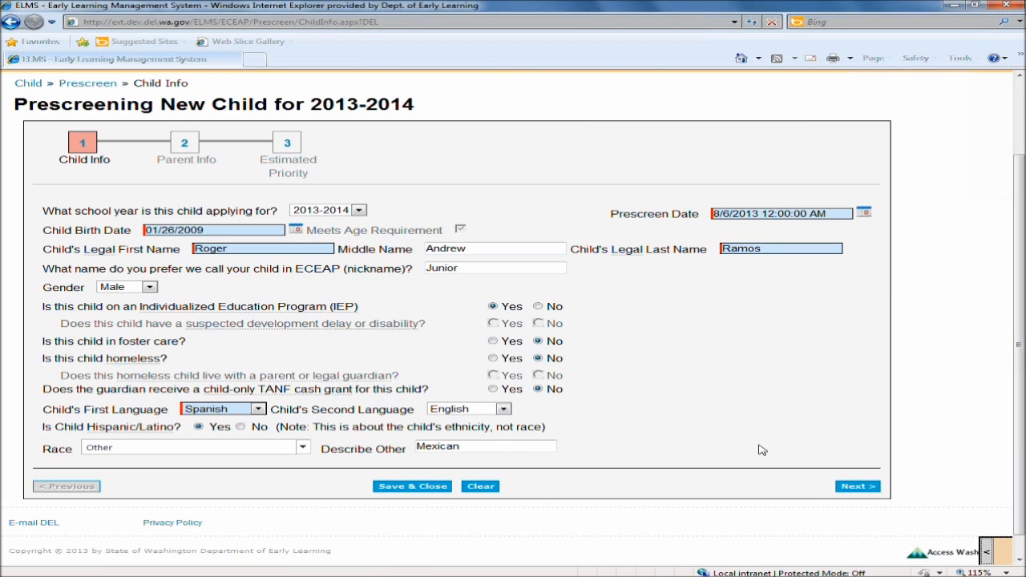
{"action": "left_click", "coordinate": [854, 489]}
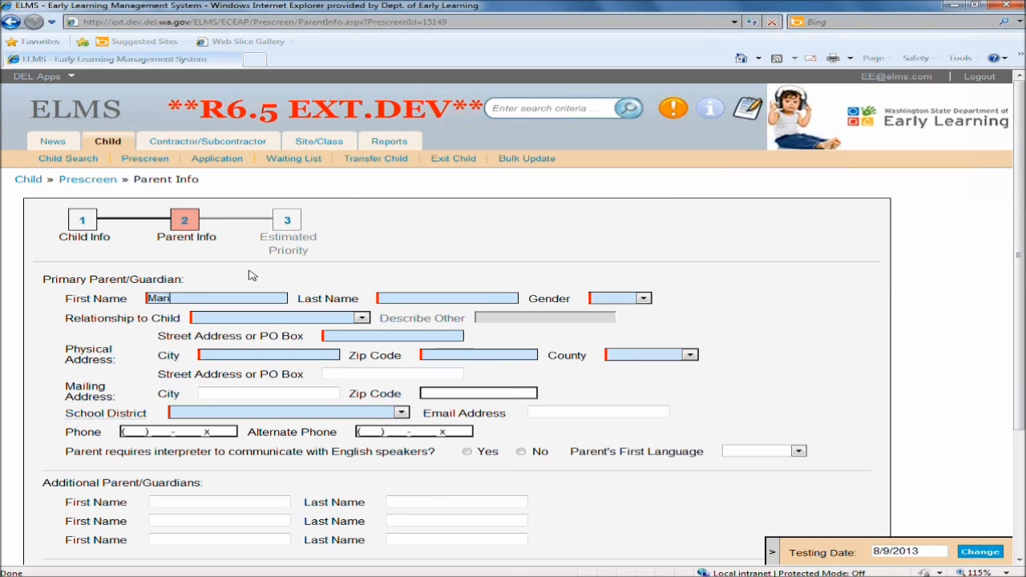
Enter the primary parent's first and last name, set gender to Female and relationship to Parent (Biological or Adoptive).
{"action": "type", "text": "a"}
{"action": "key", "text": "Tab"}
{"action": "type", "text": "Ra"}
{"action": "key", "text": "Tab"}
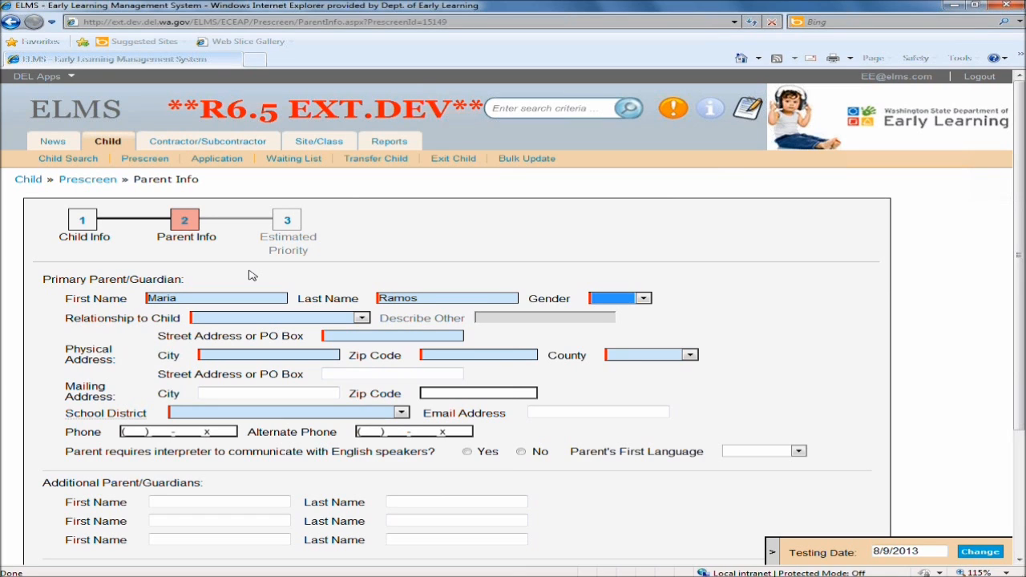
{"action": "key", "text": "f"}
{"action": "left_click", "coordinate": [215, 323]}
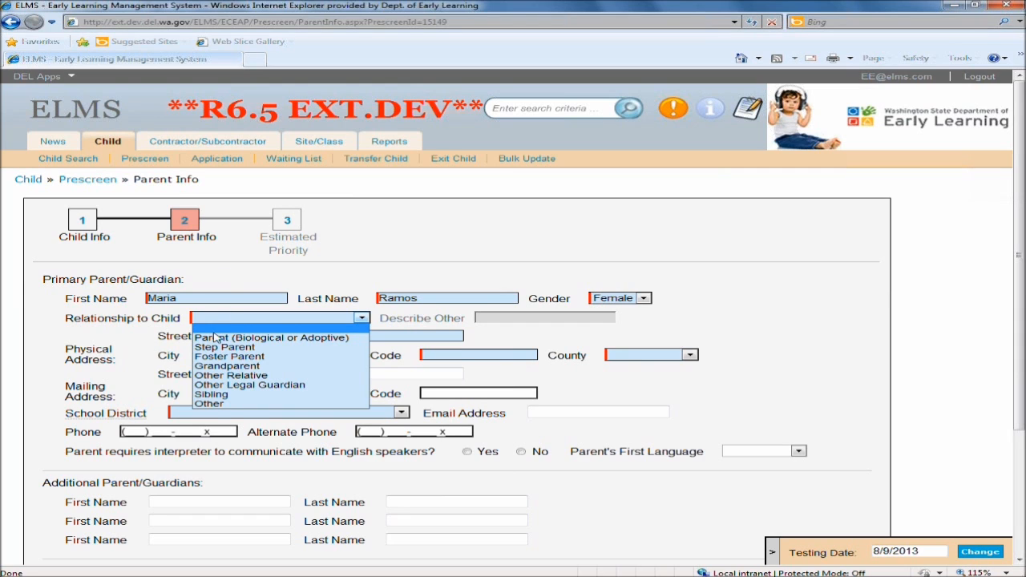
{"action": "left_click", "coordinate": [222, 338]}
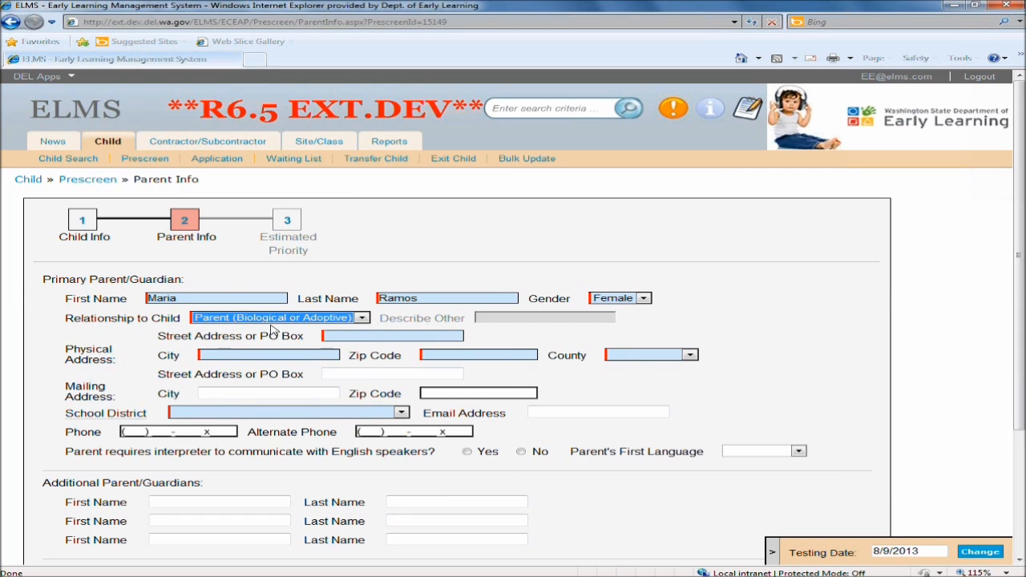
Fill in the parent's physical street address, city and zip code, and set the county to Thurston.
{"action": "left_click", "coordinate": [367, 335]}
{"action": "type", "text": "12"}
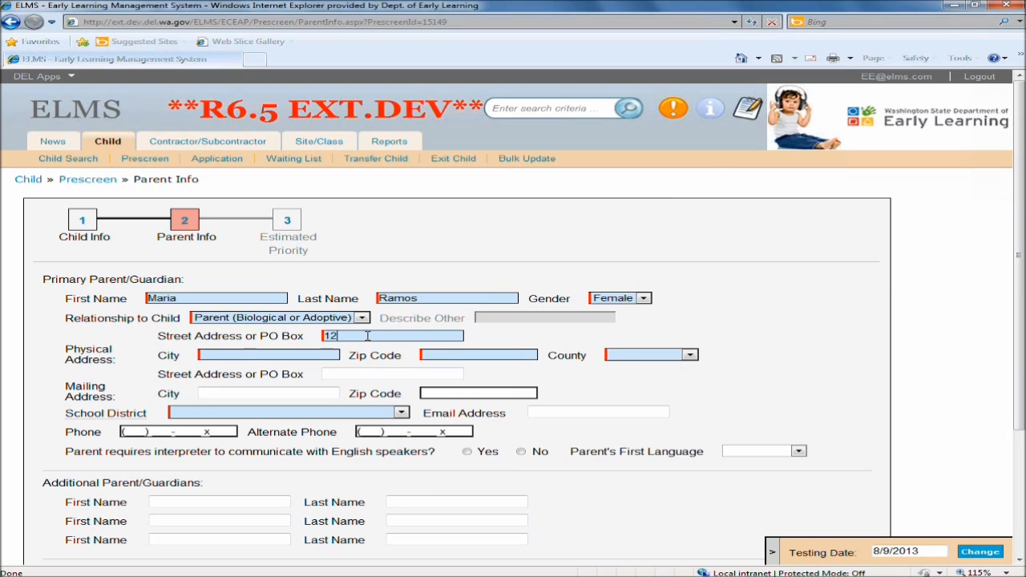
{"action": "type", "text": "3 Main St"}
{"action": "key", "text": "Tab"}
{"action": "type", "text": "Olympi"}
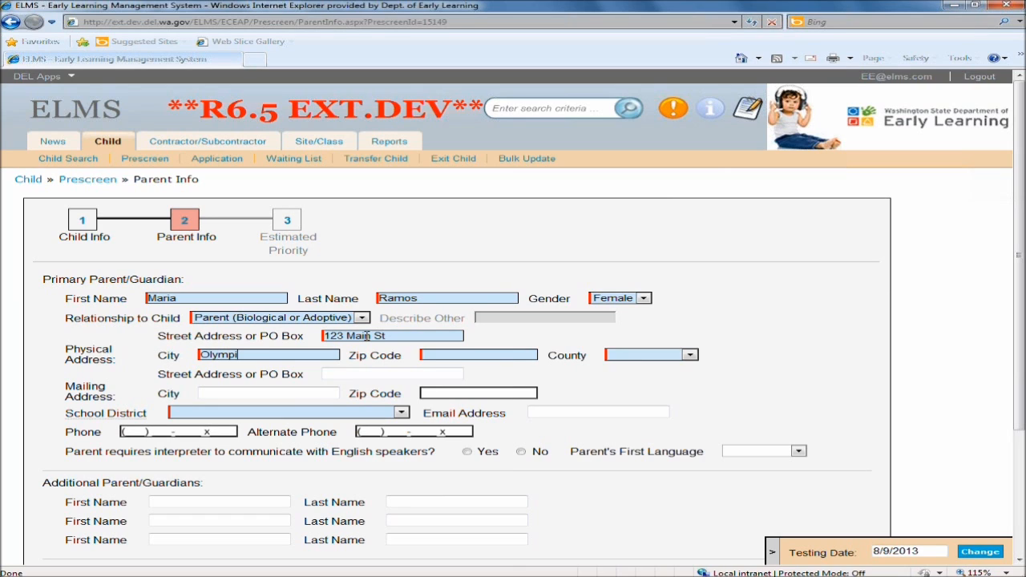
{"action": "type", "text": "9850"}
{"action": "key", "text": "Tab"}
{"action": "key", "text": "t"}
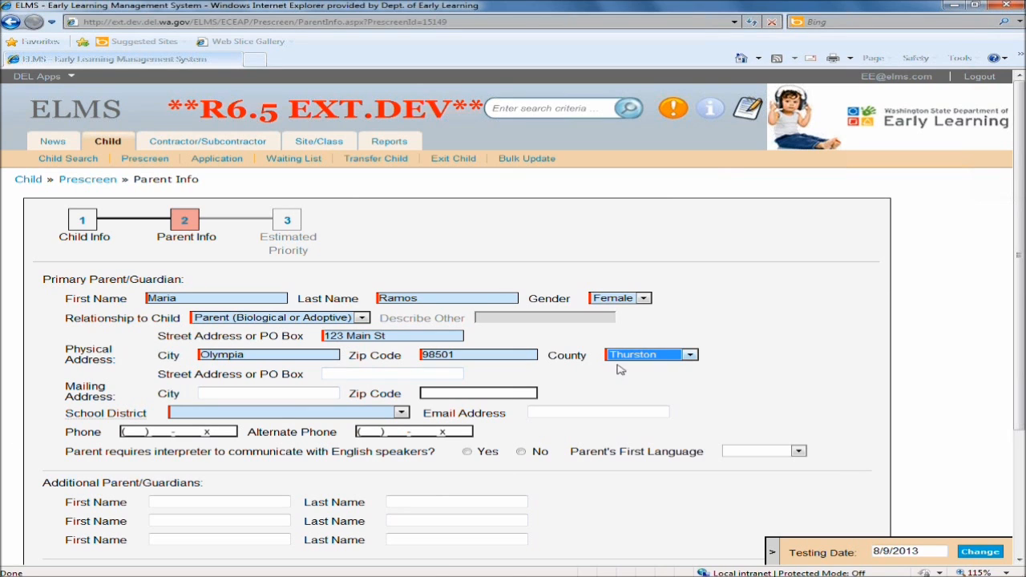
Select Olympia School District and answer No to the interpreter question.
{"action": "left_click", "coordinate": [573, 392]}
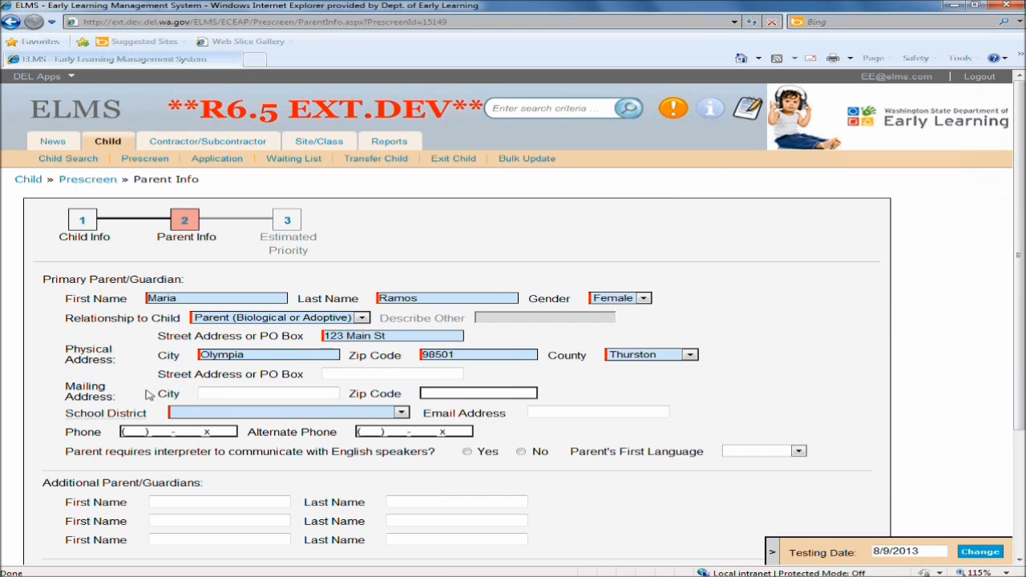
{"action": "left_click", "coordinate": [403, 414]}
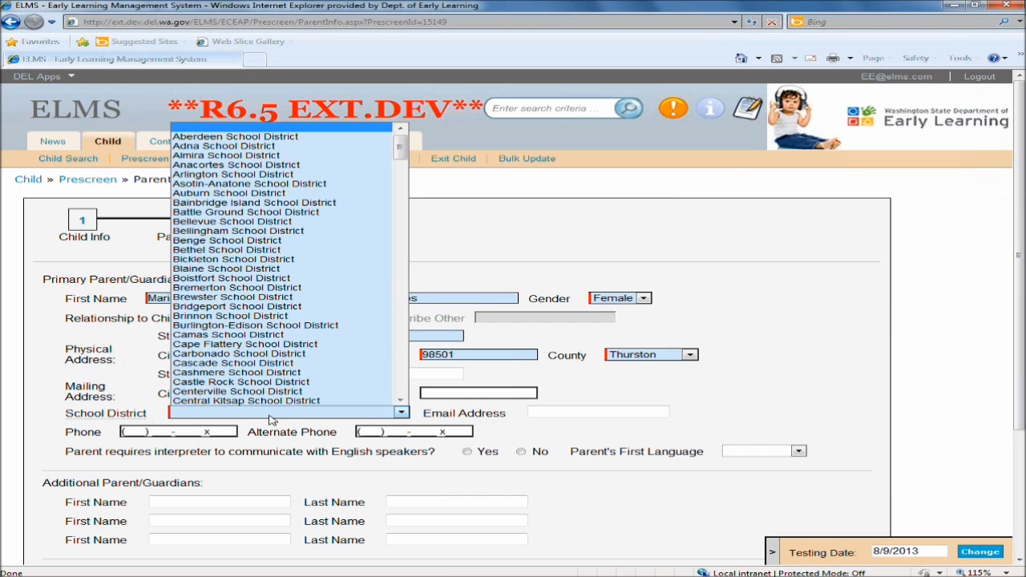
{"action": "left_click_drag", "start_coordinate": [400, 145], "coordinate": [392, 283]}
{"action": "left_click", "coordinate": [332, 308]}
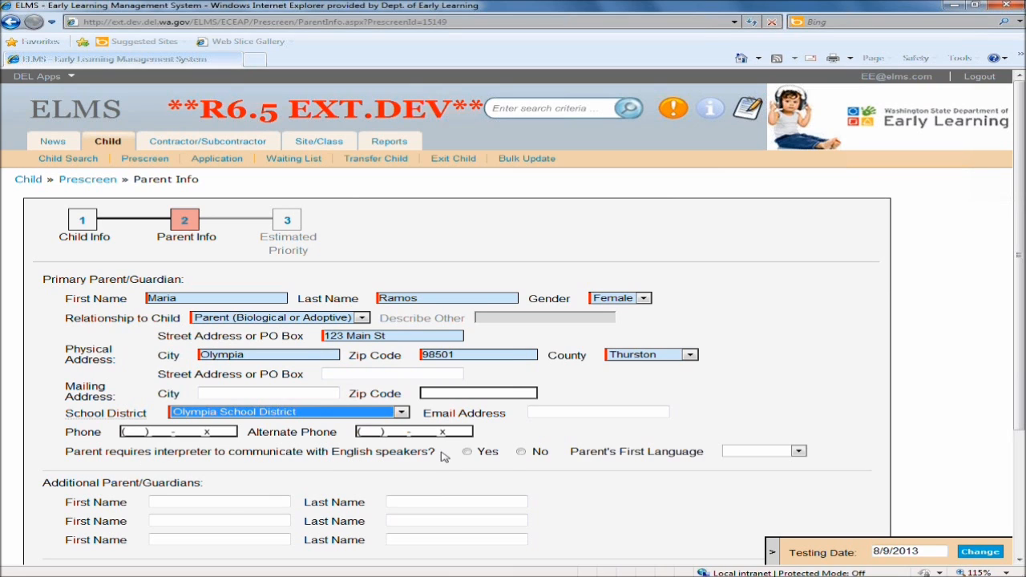
{"action": "left_click", "coordinate": [521, 452]}
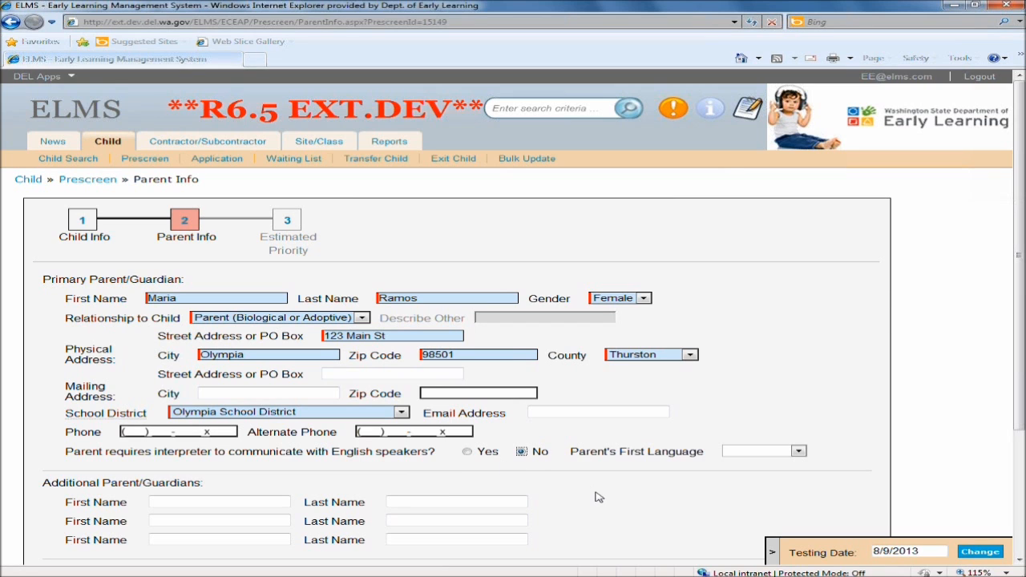
Add an additional parent/guardian by entering their first and last name.
{"action": "scroll", "coordinate": [595, 497], "scroll_direction": "down", "scroll_amount": 2}
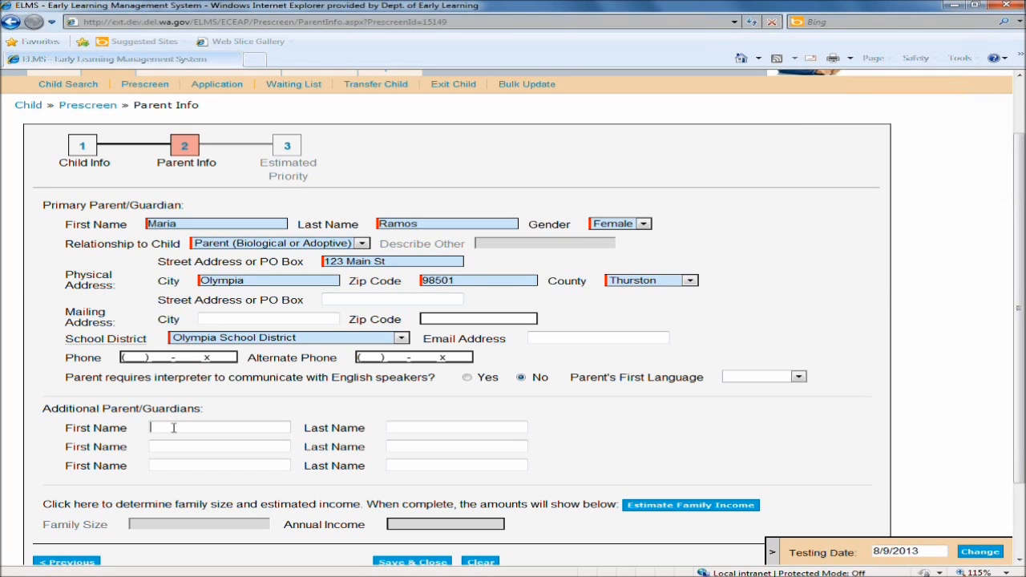
{"action": "key", "text": "Tab"}
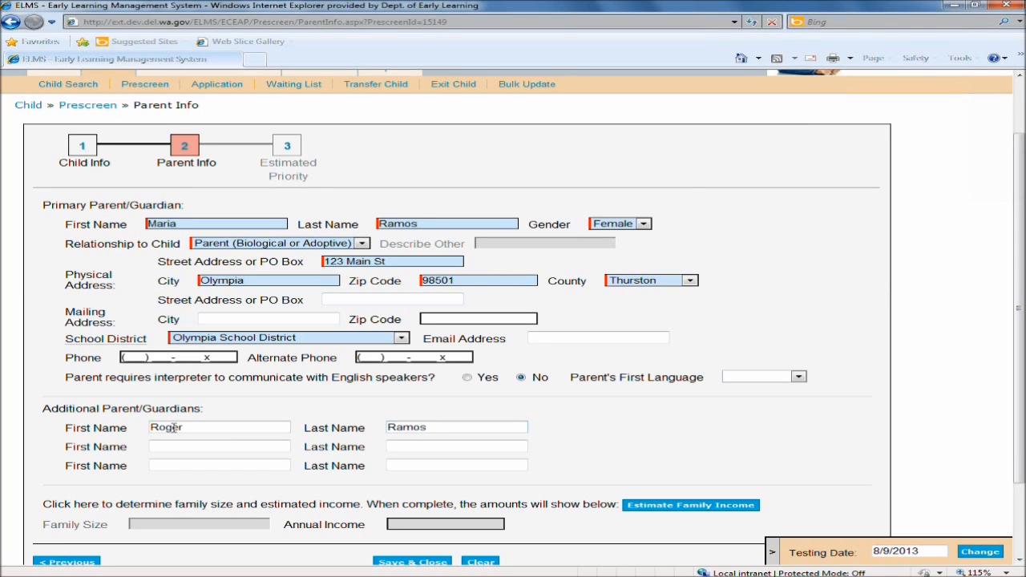
Open the Estimate Family Income wizard.
{"action": "left_click", "coordinate": [687, 444]}
{"action": "scroll", "coordinate": [801, 441], "scroll_direction": "down", "scroll_amount": 2}
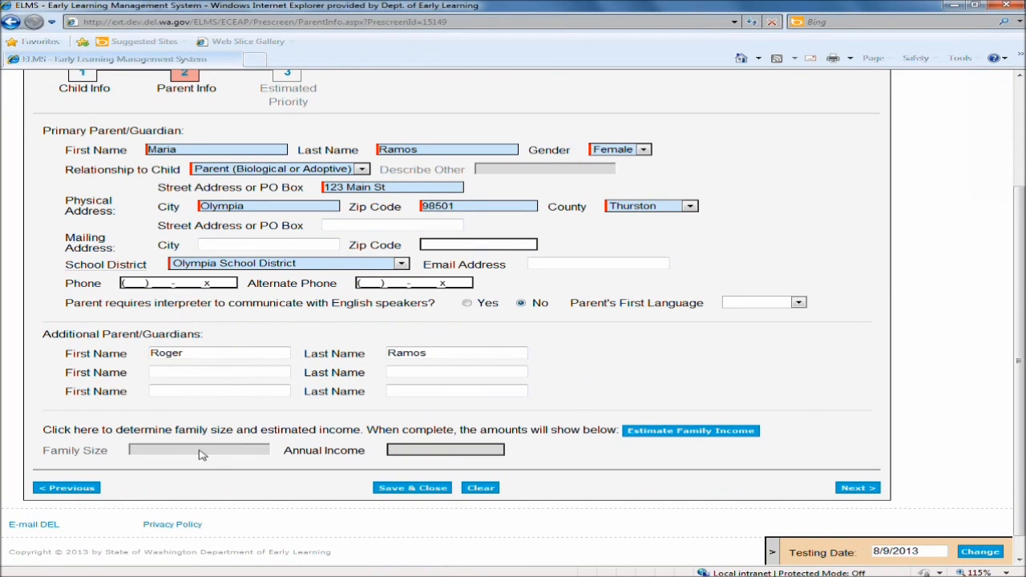
{"action": "left_click_drag", "start_coordinate": [43, 453], "coordinate": [100, 457]}
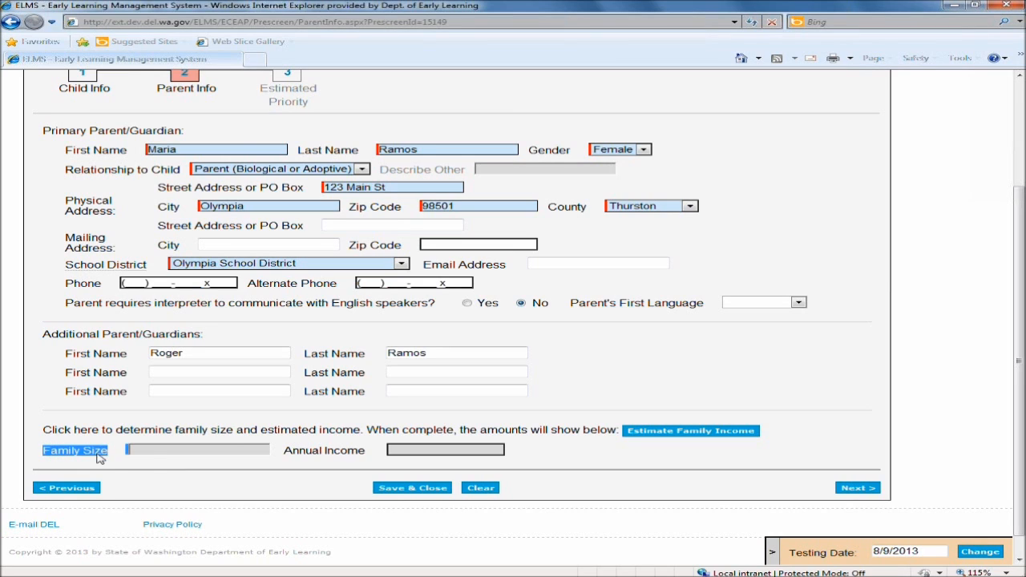
{"action": "left_click_drag", "start_coordinate": [285, 451], "coordinate": [360, 454]}
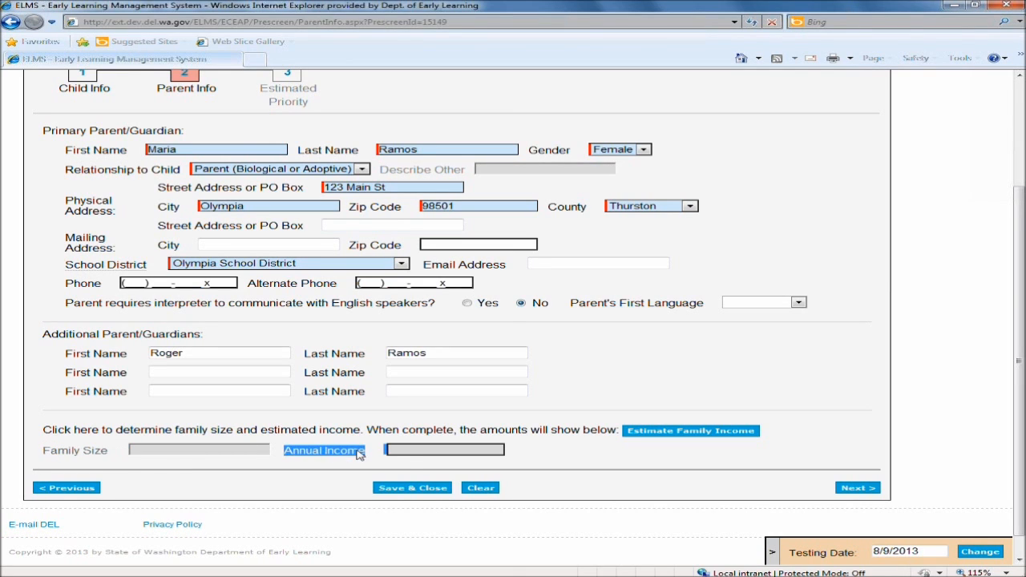
{"action": "left_click", "coordinate": [699, 433]}
{"action": "left_click_drag", "start_coordinate": [680, 433], "coordinate": [584, 437]}
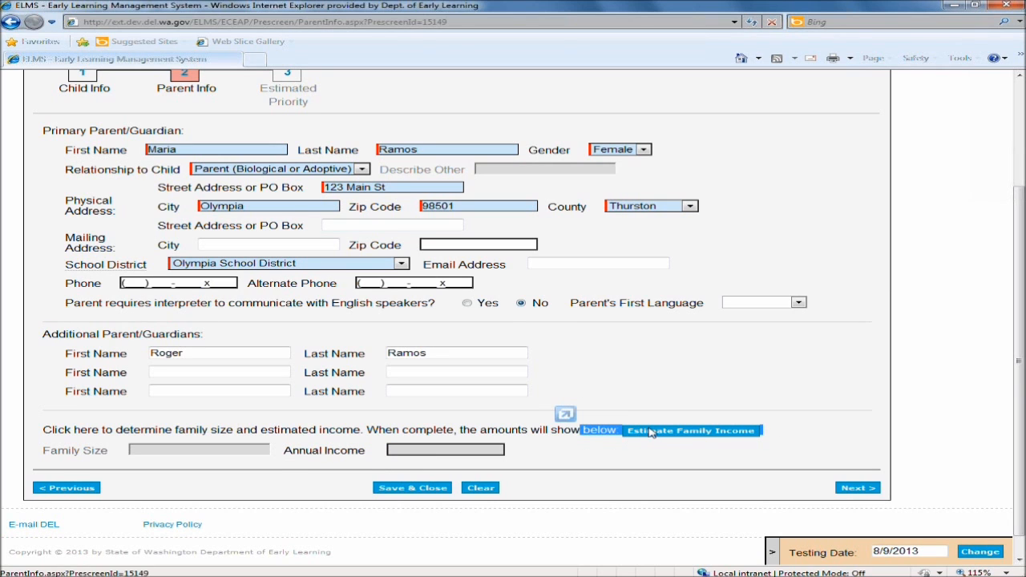
{"action": "left_click", "coordinate": [651, 433]}
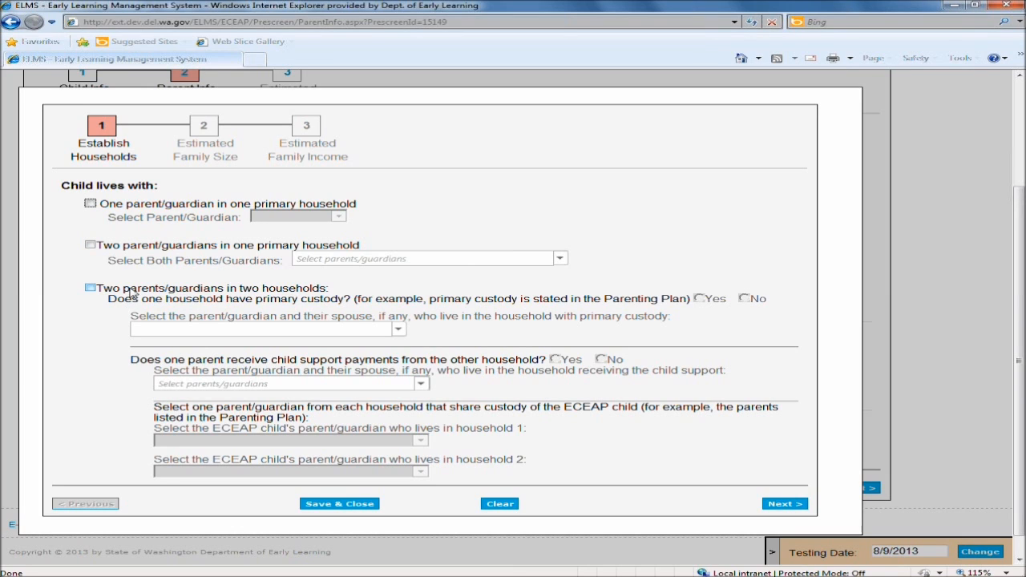
Choose two parent/guardians in one primary household, select both parents, and continue to the family size step.
{"action": "left_click", "coordinate": [91, 245]}
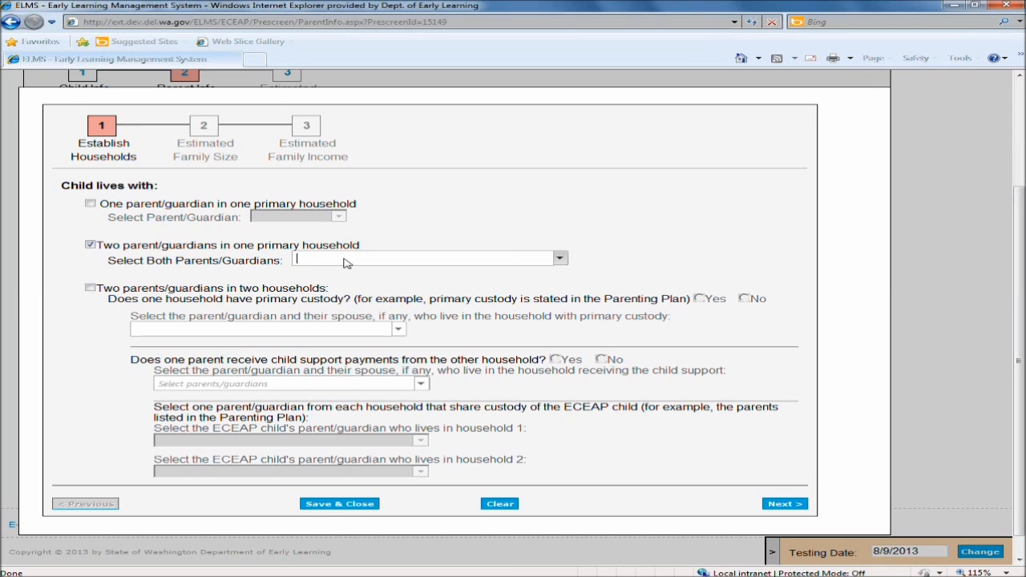
{"action": "left_click", "coordinate": [560, 259]}
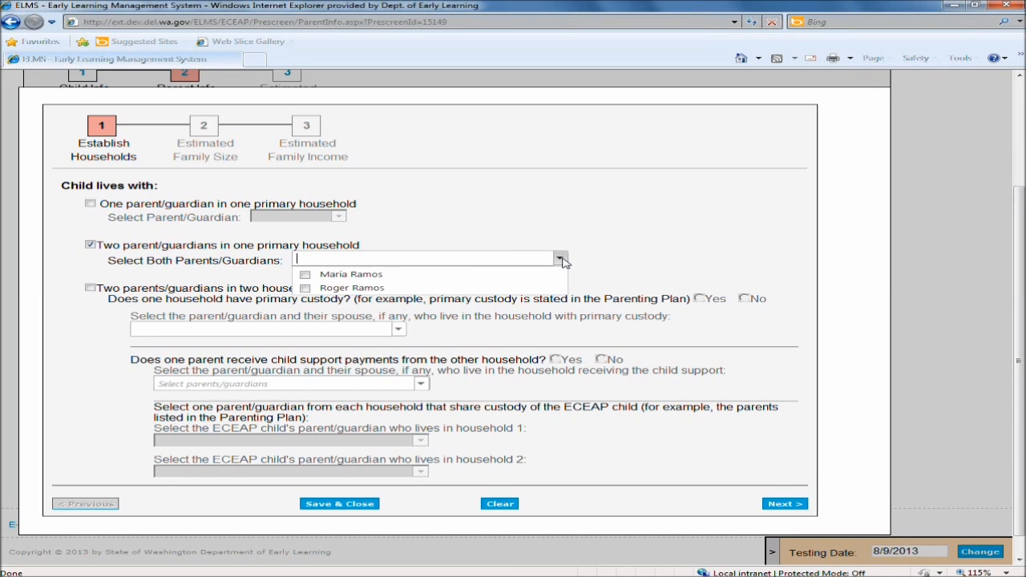
{"action": "left_click", "coordinate": [305, 274]}
{"action": "left_click", "coordinate": [306, 288]}
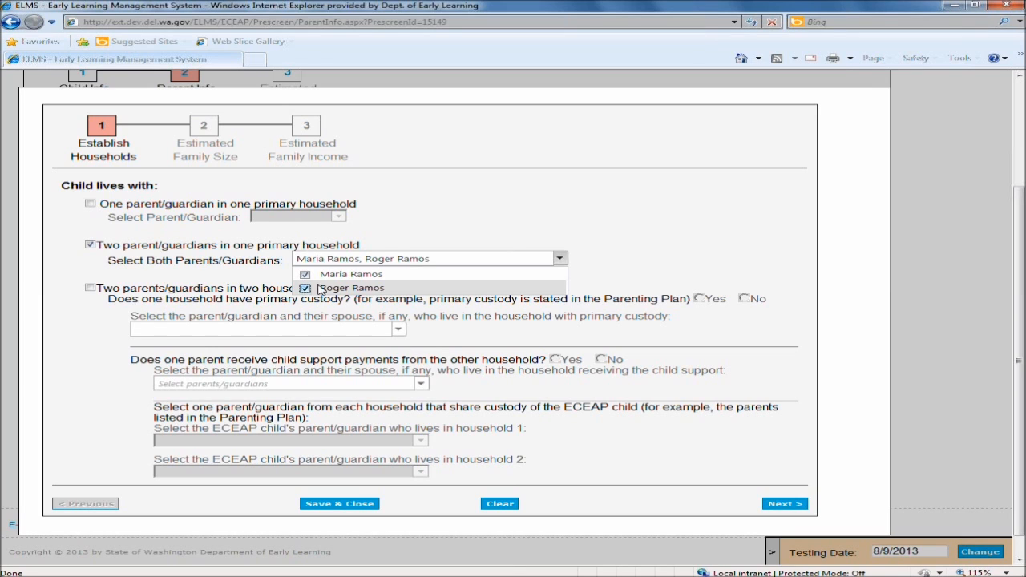
{"action": "left_click", "coordinate": [663, 240]}
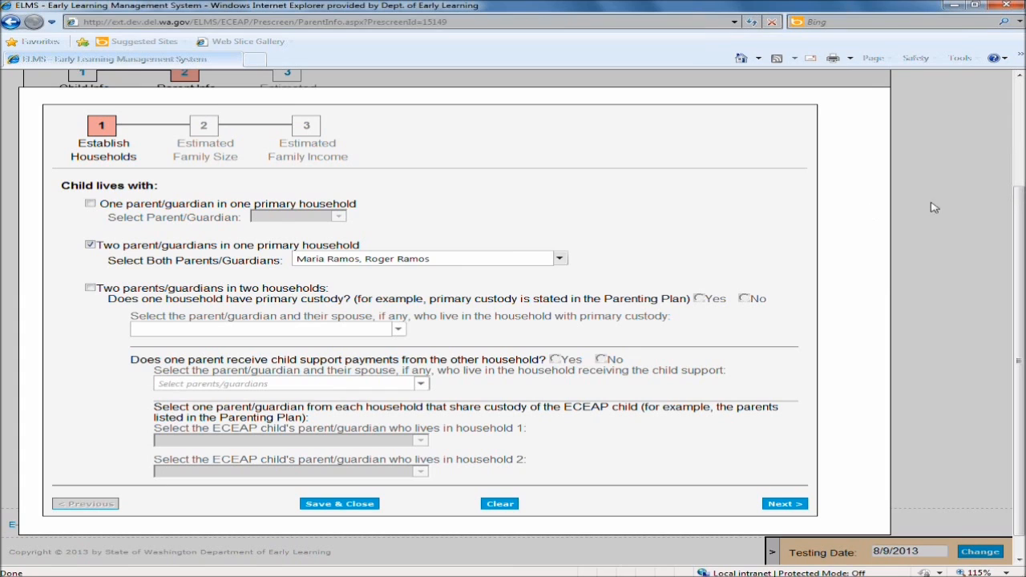
{"action": "left_click", "coordinate": [782, 505]}
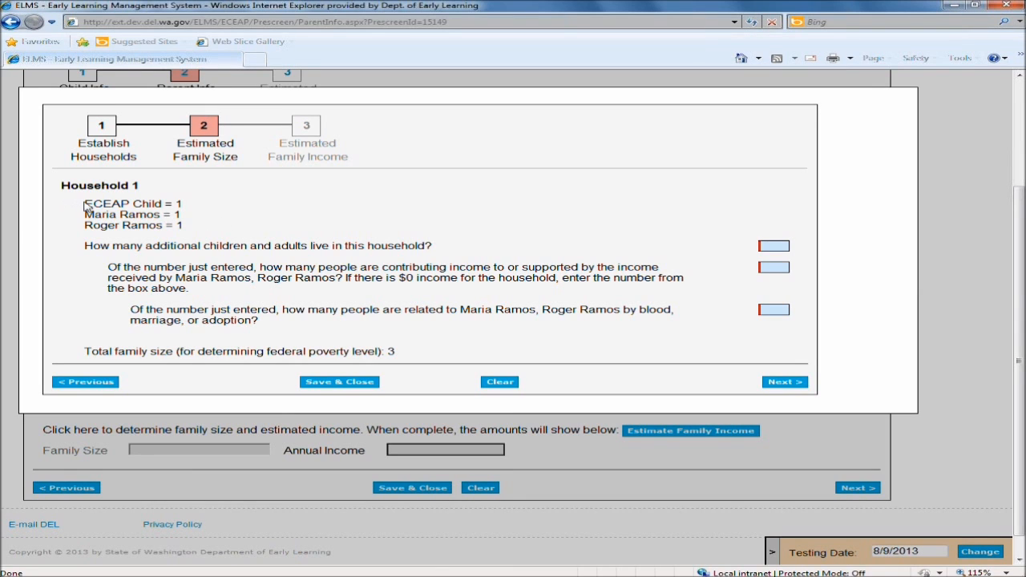
Enter 3 as the number of additional children and adults living in the household.
{"action": "left_click_drag", "start_coordinate": [88, 205], "coordinate": [213, 226]}
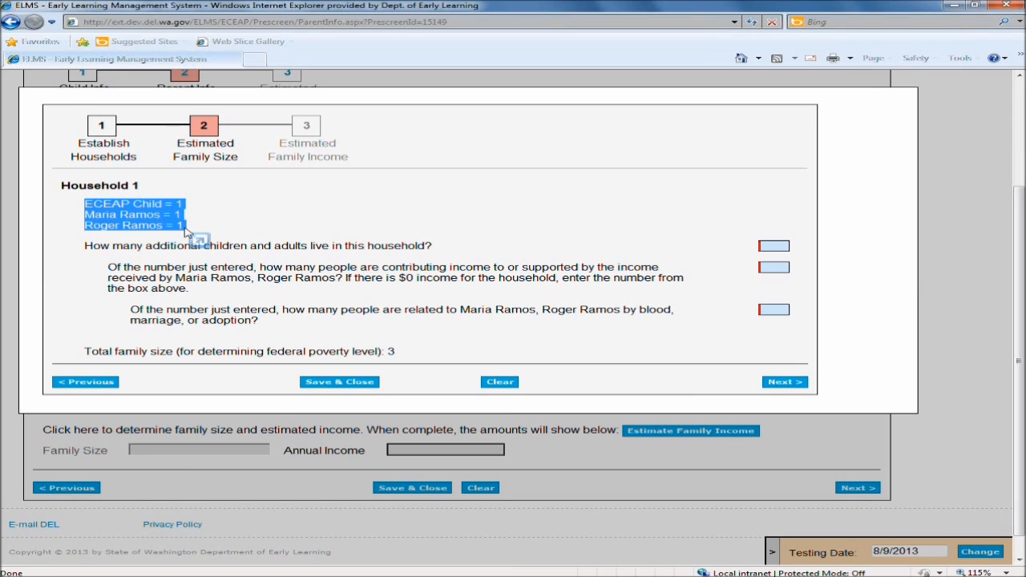
{"action": "left_click", "coordinate": [374, 247]}
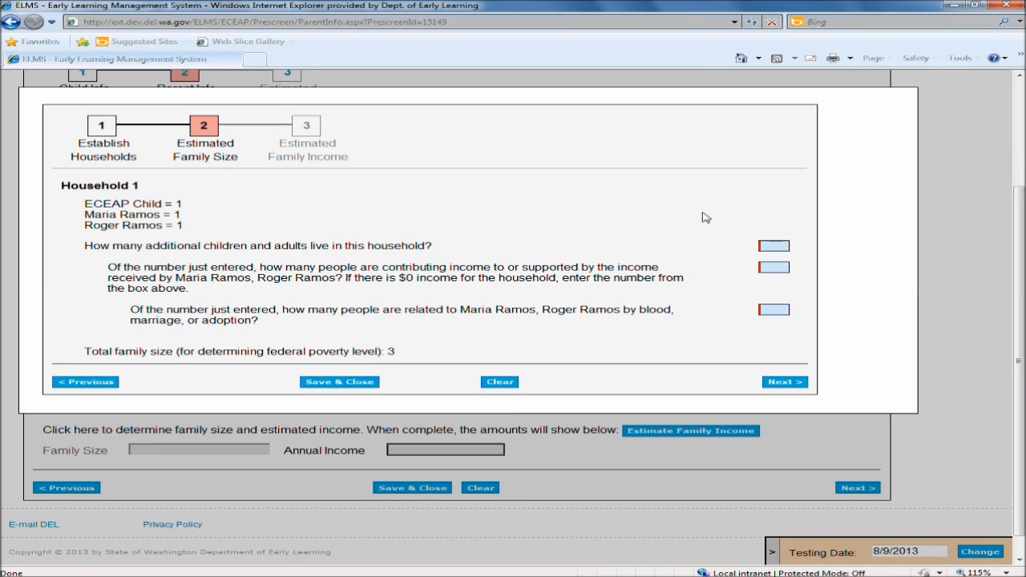
{"action": "left_click", "coordinate": [763, 244]}
{"action": "type", "text": "3"}
{"action": "left_click_drag", "start_coordinate": [109, 268], "coordinate": [253, 271]}
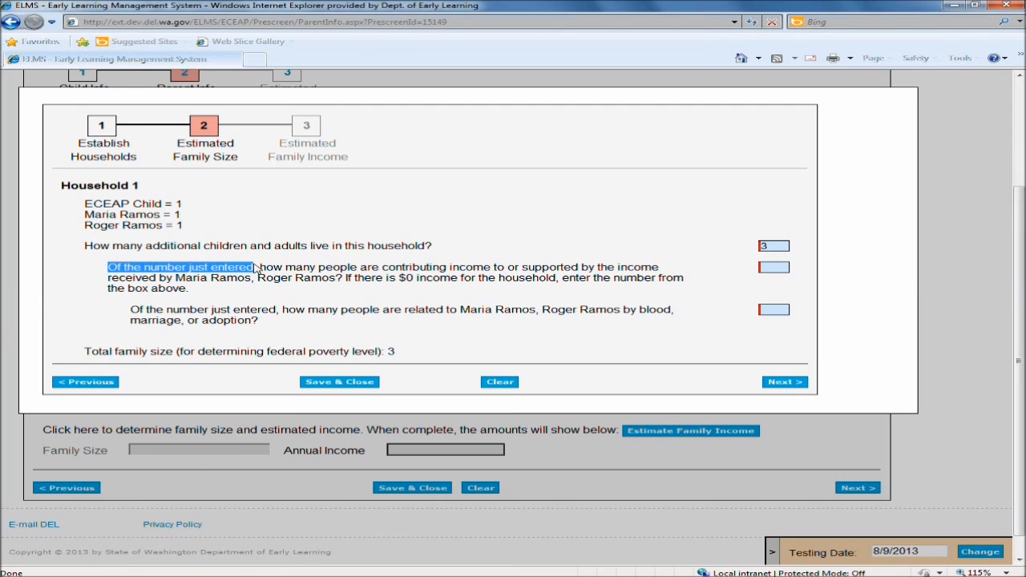
{"action": "left_click", "coordinate": [755, 252]}
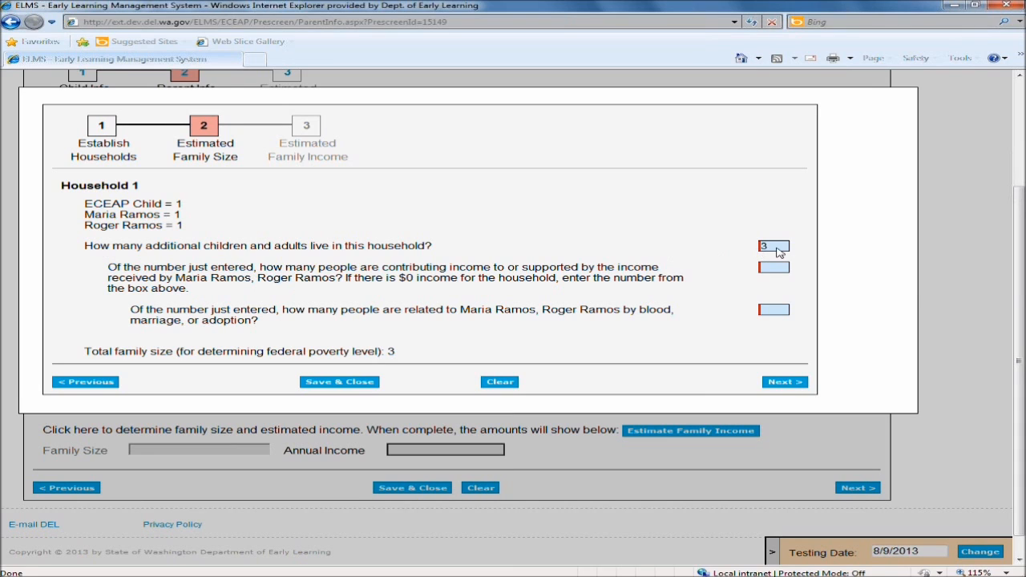
Enter 2 people contributing income and 2 people related by blood, marriage or adoption, and continue to the income step.
{"action": "left_click_drag", "start_coordinate": [109, 267], "coordinate": [584, 294]}
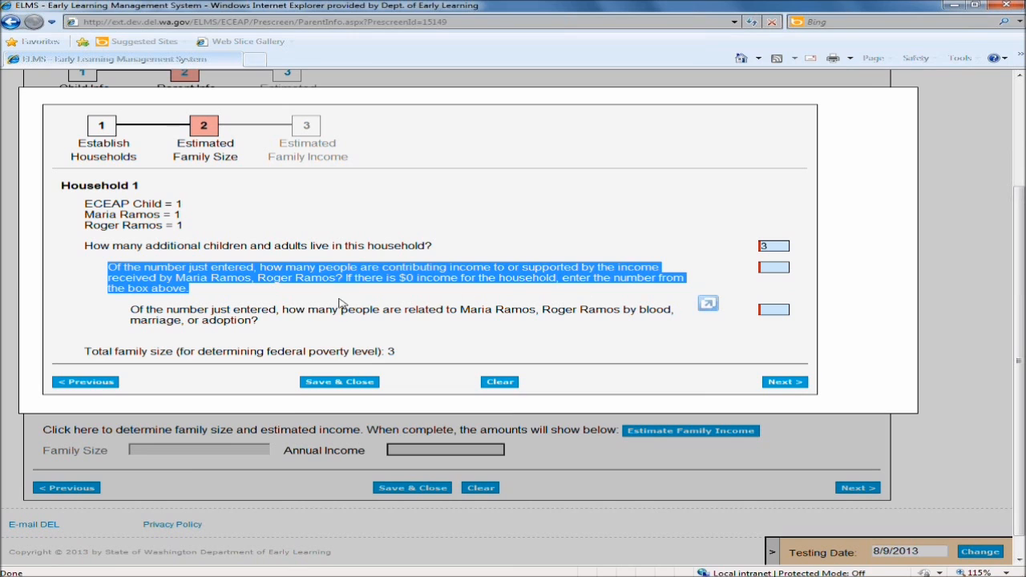
{"action": "left_click", "coordinate": [588, 293]}
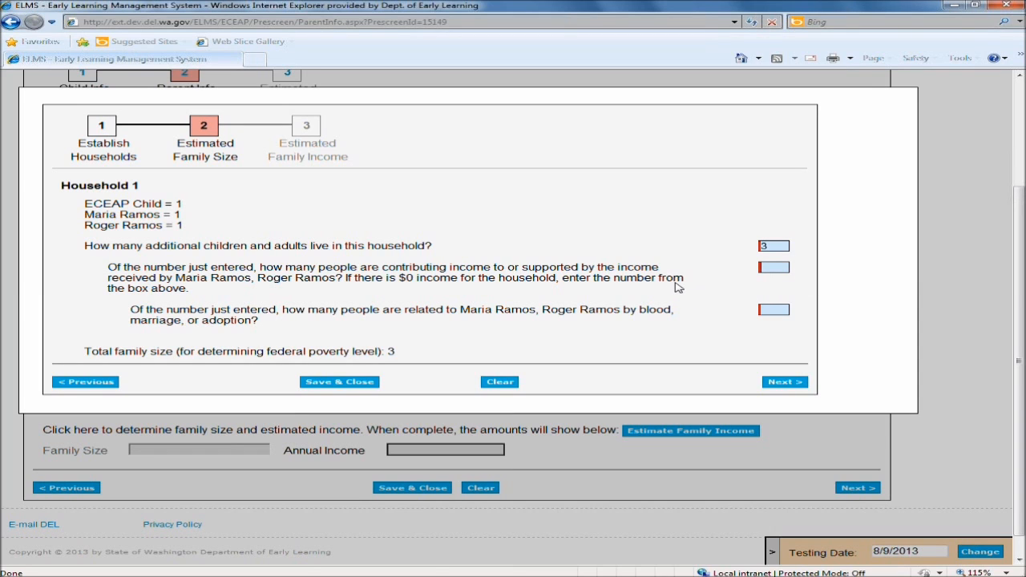
{"action": "type", "text": "2"}
{"action": "left_click_drag", "start_coordinate": [131, 312], "coordinate": [677, 325]}
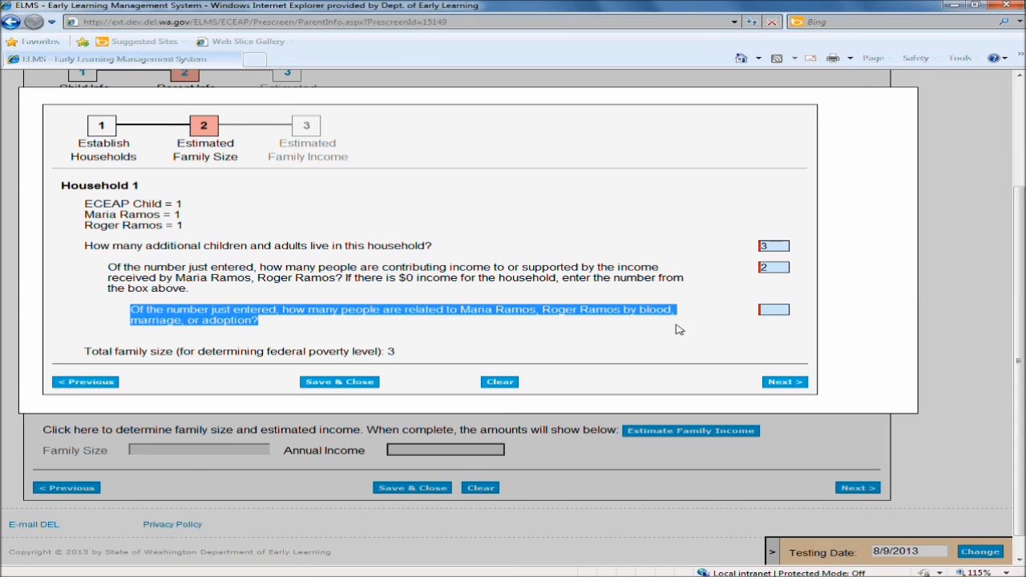
{"action": "left_click", "coordinate": [774, 311]}
{"action": "type", "text": "2"}
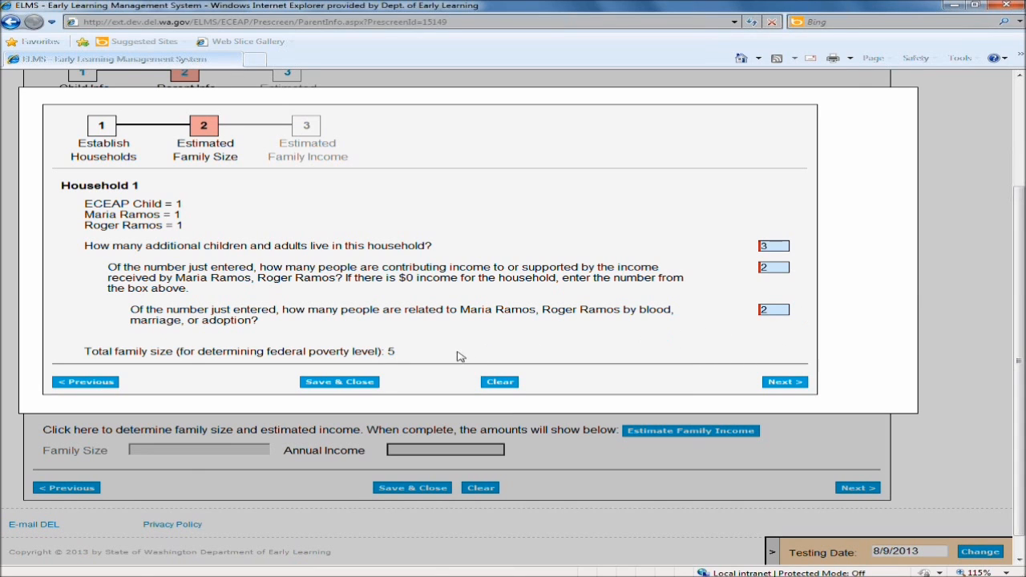
{"action": "left_click_drag", "start_coordinate": [392, 353], "coordinate": [62, 358]}
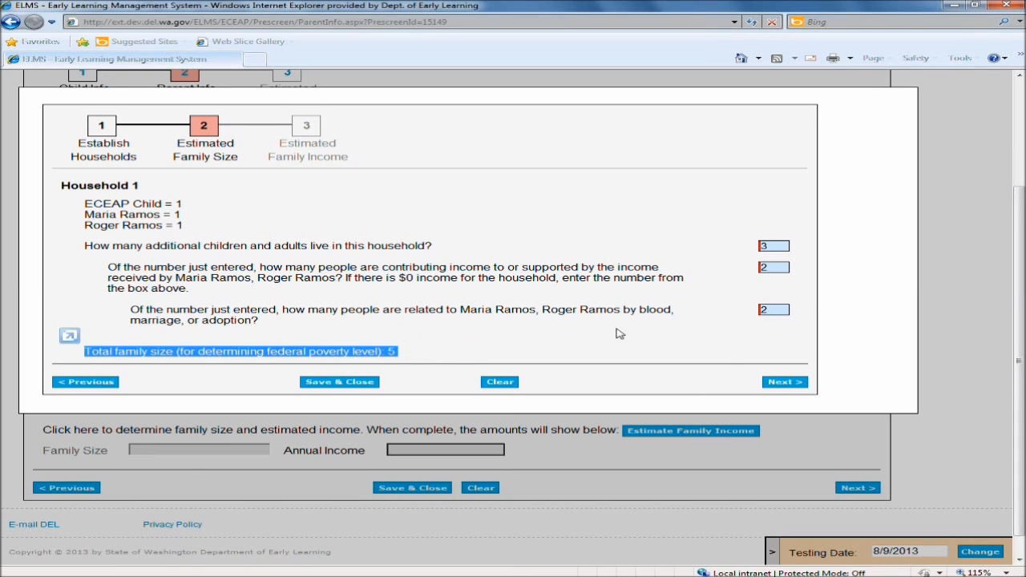
{"action": "left_click", "coordinate": [781, 383]}
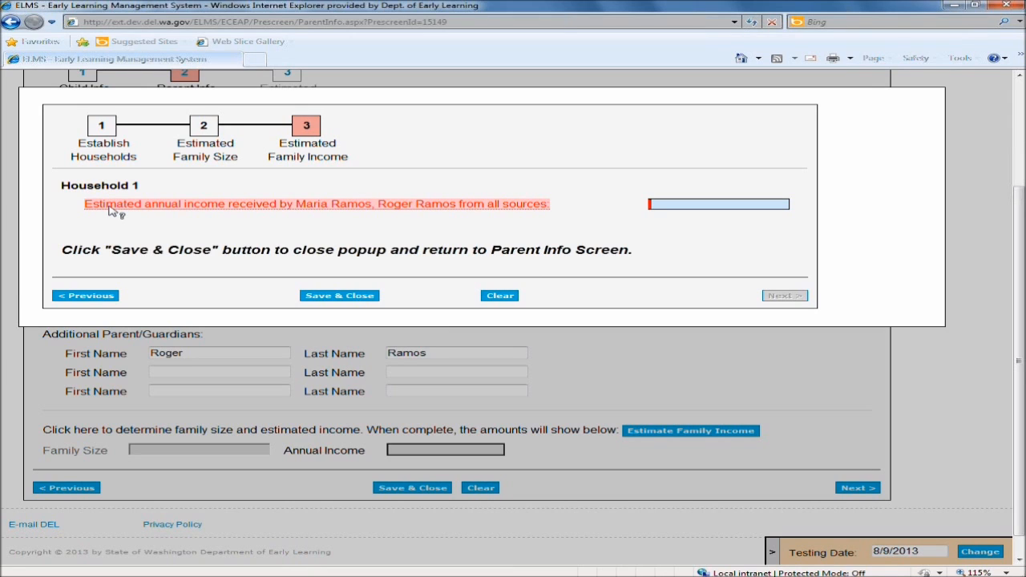
Enter 15000 as the parents' estimated annual income from all sources and save and close the wizard.
{"action": "mouse_move", "coordinate": [111, 210]}
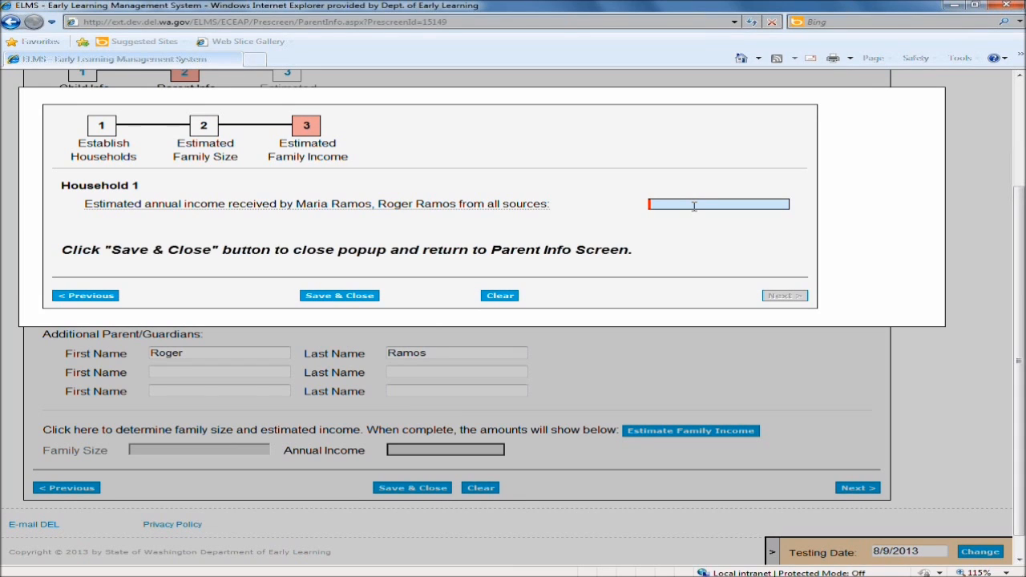
{"action": "type", "text": "000"}
{"action": "left_click", "coordinate": [356, 296]}
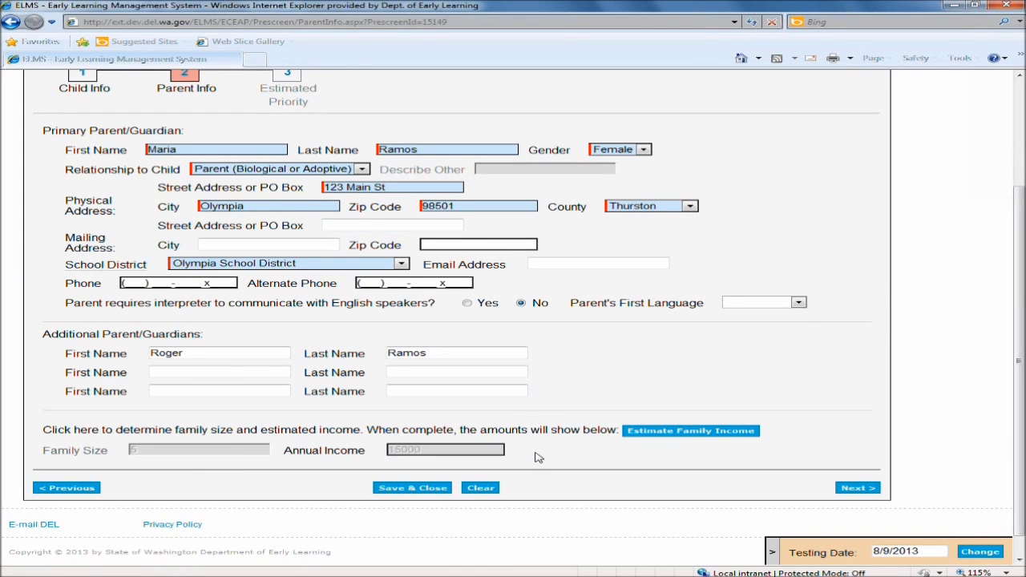
Continue from the parent info page to the Estimated Priority page of the prescreen.
{"action": "left_click_drag", "start_coordinate": [518, 454], "coordinate": [49, 463]}
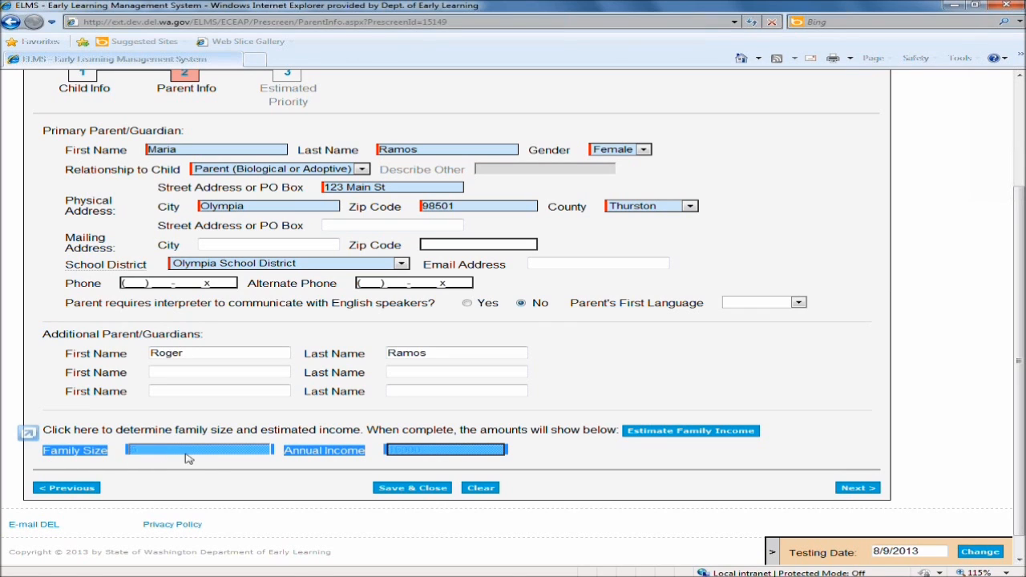
{"action": "left_click", "coordinate": [634, 448]}
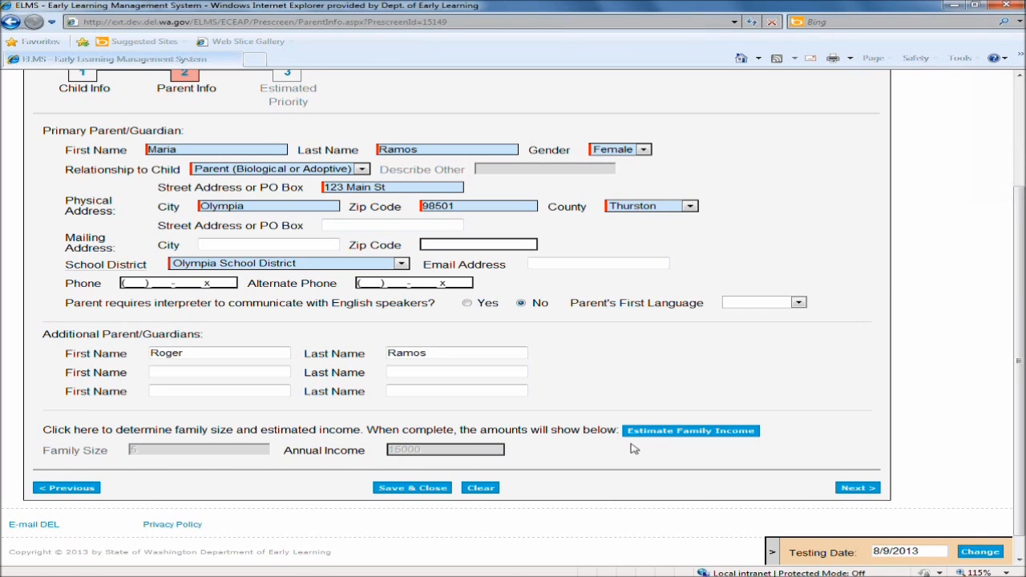
{"action": "left_click", "coordinate": [856, 489]}
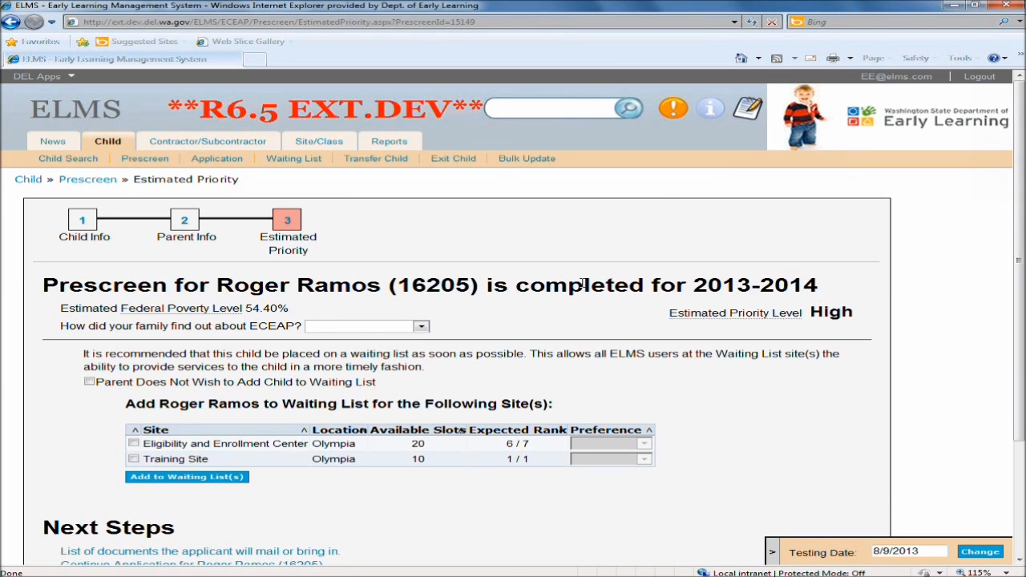
Review the estimated federal poverty level, priority level and waiting list recommendation for the child.
{"action": "left_click_drag", "start_coordinate": [490, 286], "coordinate": [598, 286]}
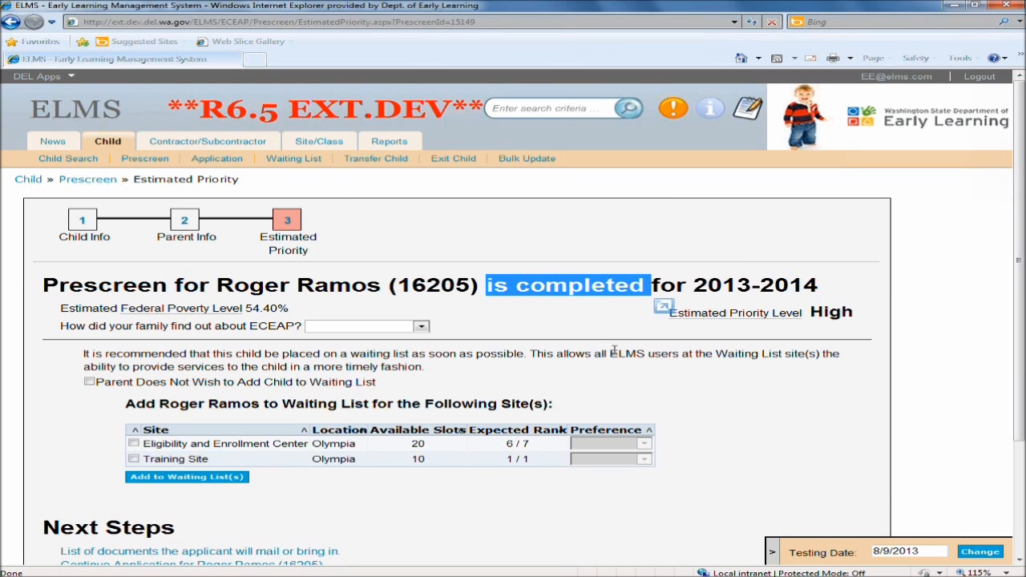
{"action": "left_click_drag", "start_coordinate": [61, 310], "coordinate": [290, 309]}
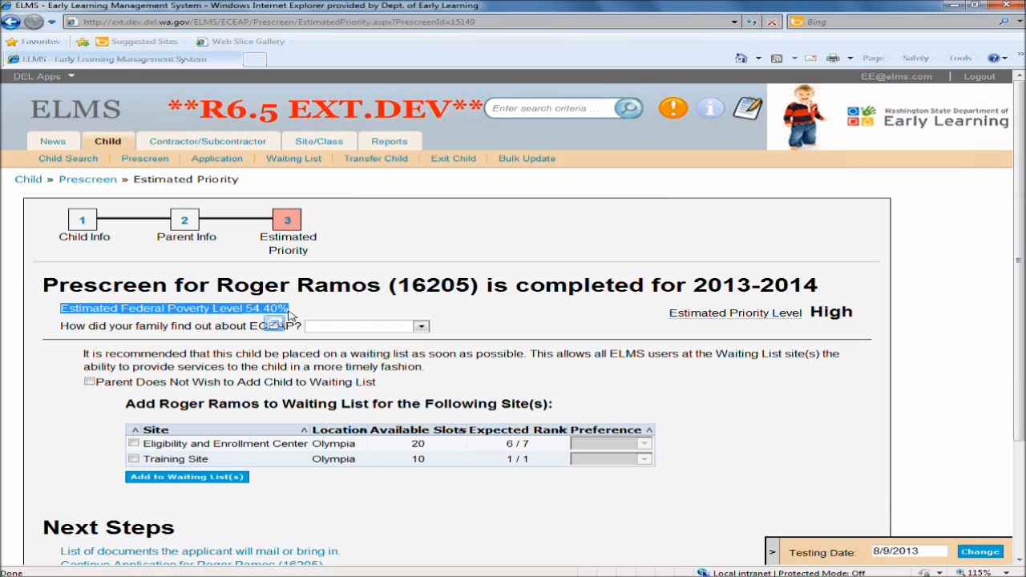
{"action": "left_click", "coordinate": [292, 310]}
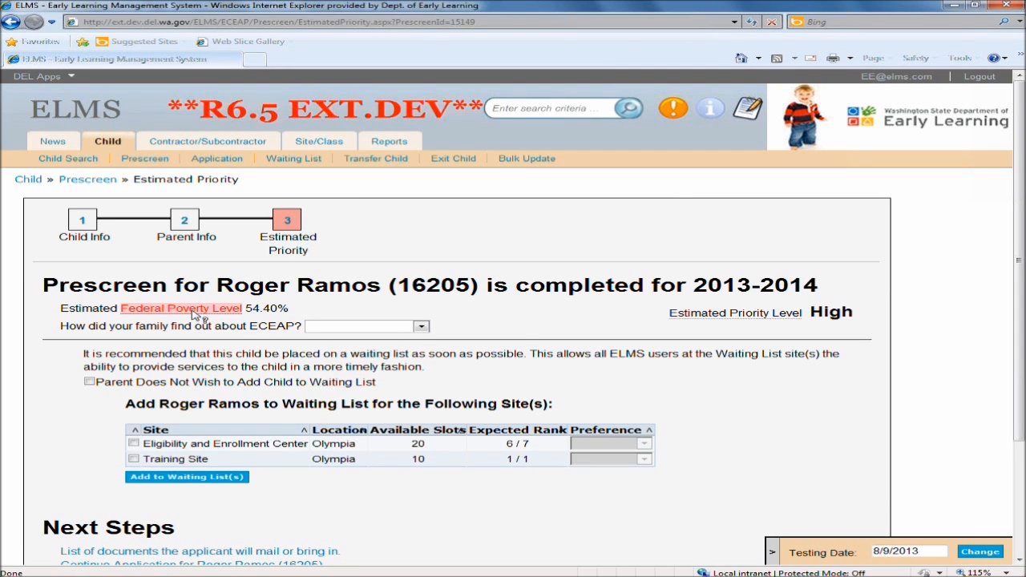
{"action": "mouse_move", "coordinate": [199, 316]}
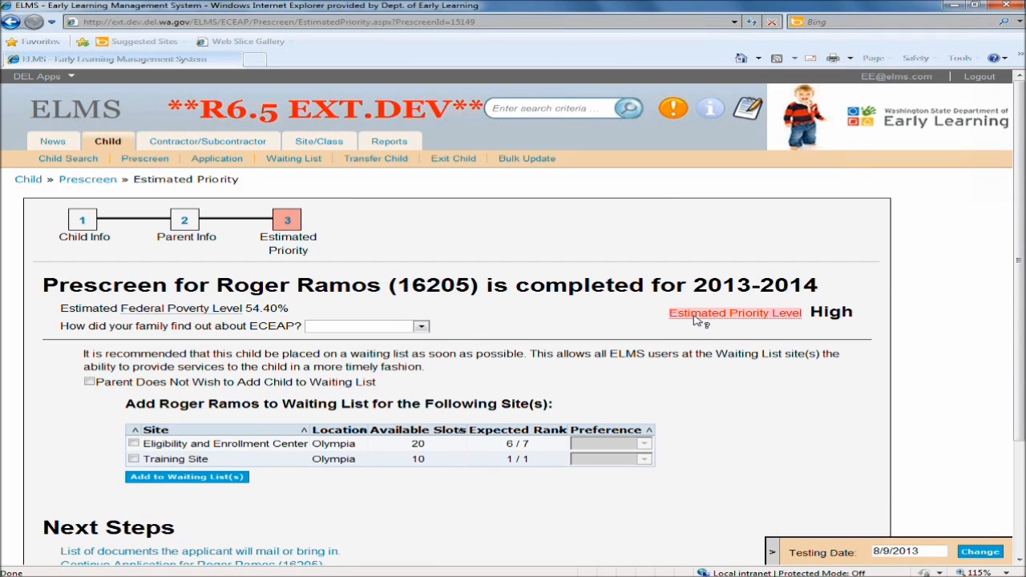
{"action": "mouse_move", "coordinate": [698, 321]}
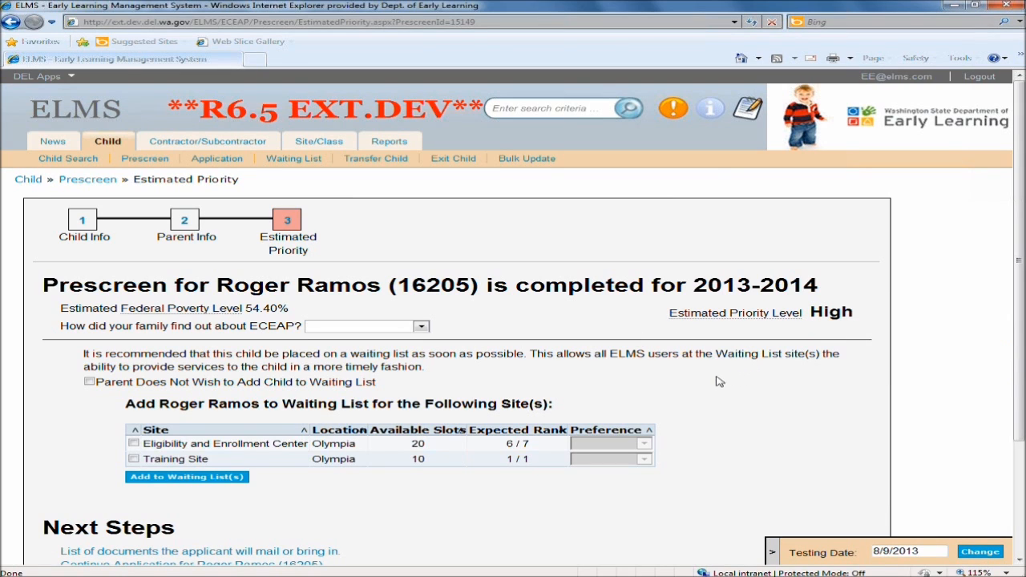
{"action": "left_click_drag", "start_coordinate": [83, 354], "coordinate": [437, 366]}
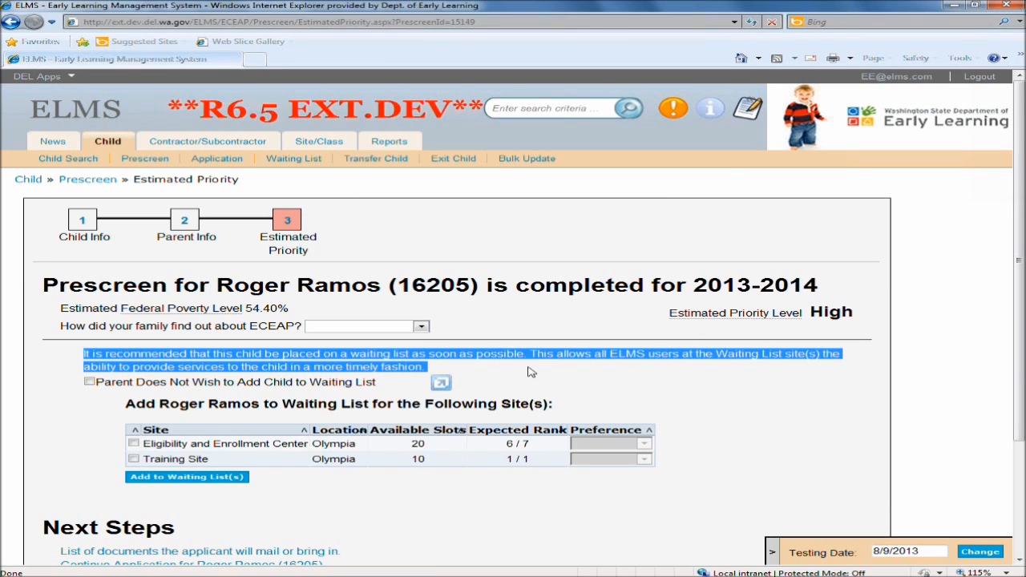
{"action": "left_click", "coordinate": [663, 395]}
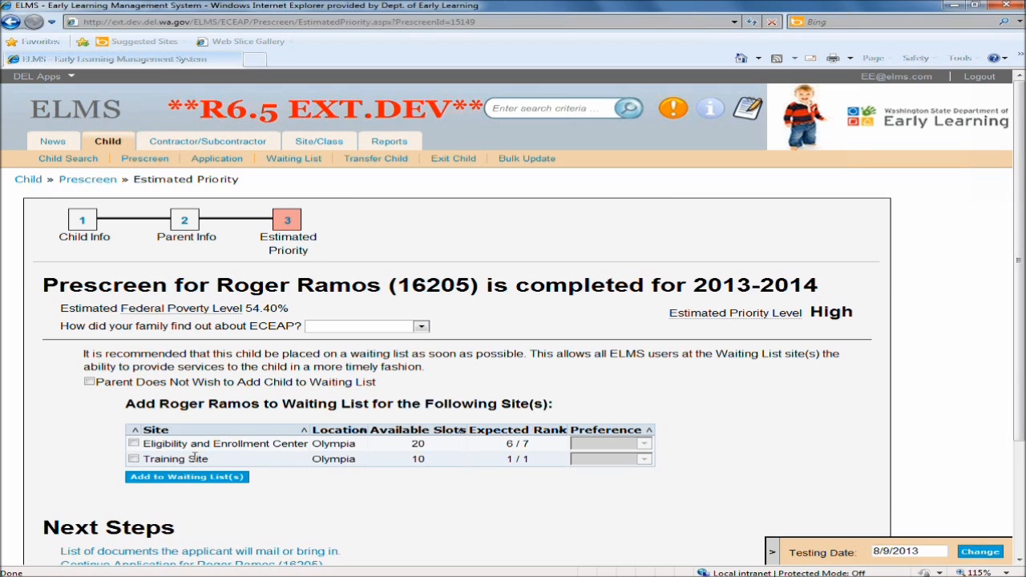
Add the child to the waiting lists for Eligibility and Enrollment Center as 1st Choice and Training Site as 2nd Choice.
{"action": "left_click", "coordinate": [134, 444]}
{"action": "left_click", "coordinate": [134, 459]}
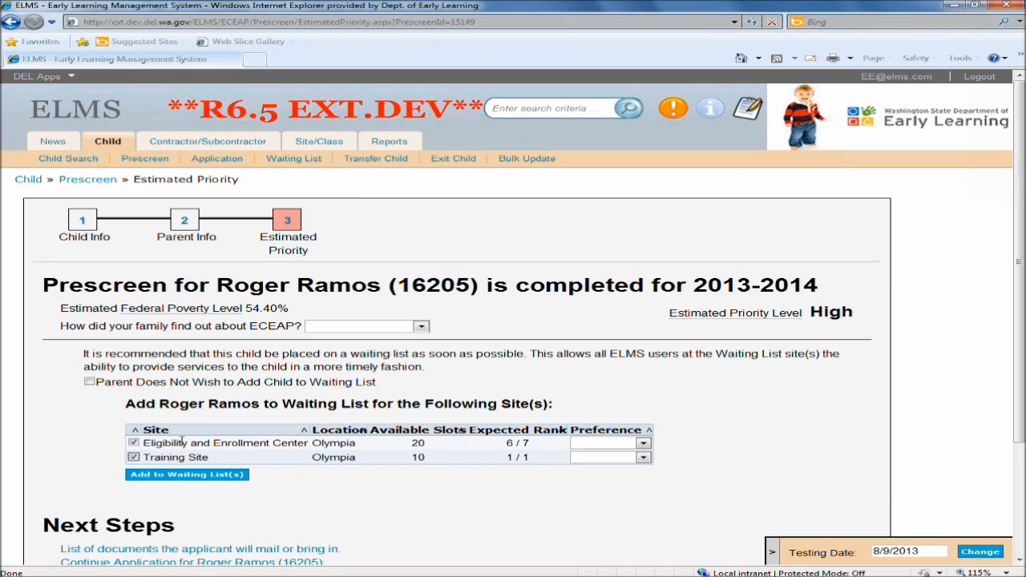
{"action": "left_click", "coordinate": [642, 444]}
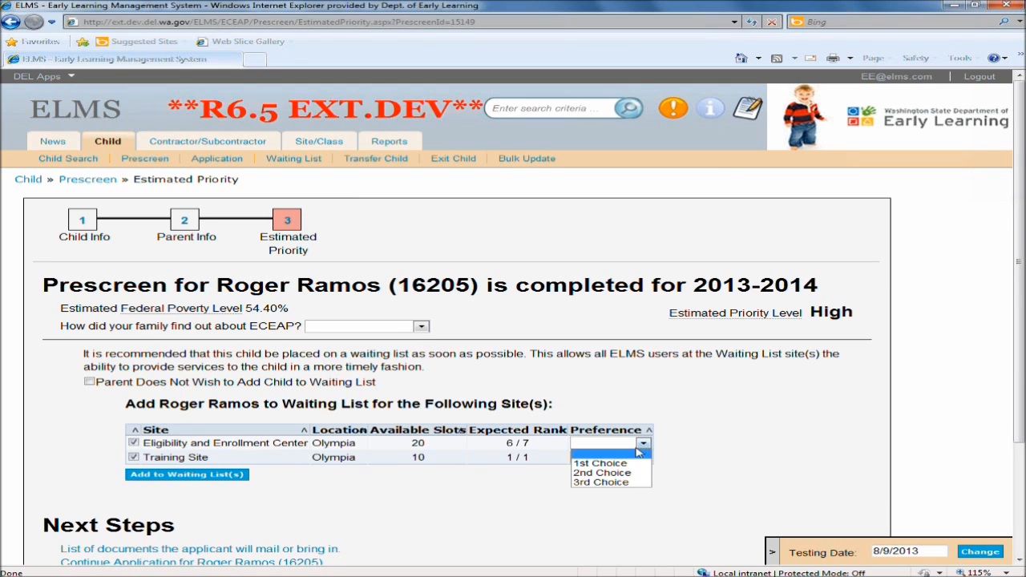
{"action": "left_click", "coordinate": [641, 457]}
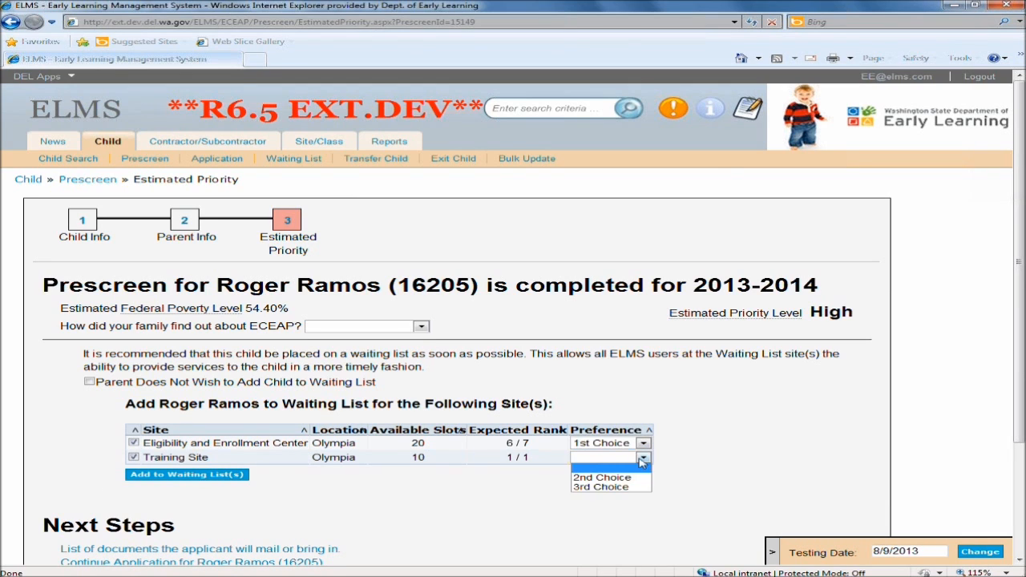
{"action": "left_click", "coordinate": [628, 481]}
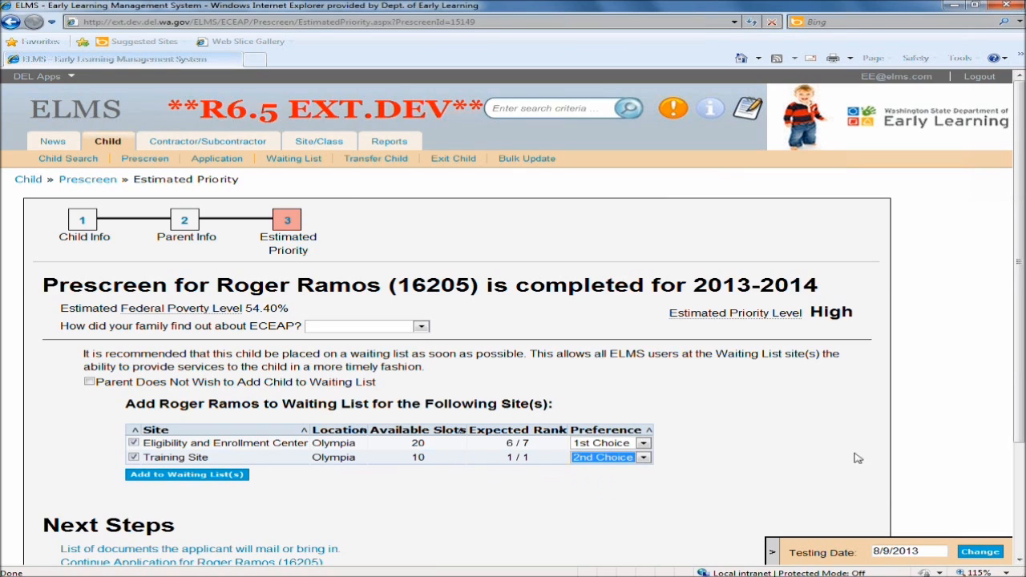
{"action": "left_click", "coordinate": [149, 477]}
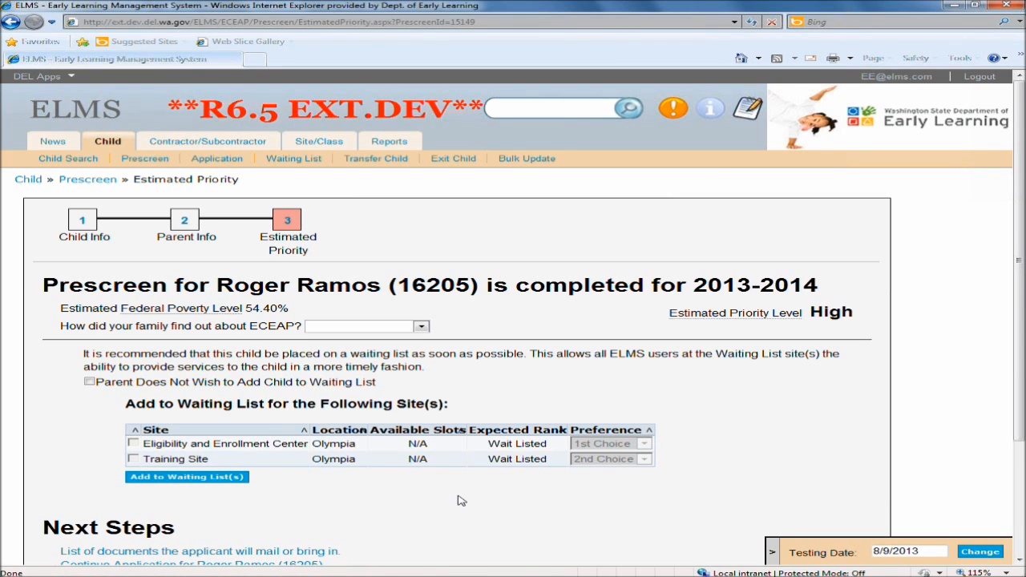
Open the list of documents the applicant will mail or bring in, read through it, and close it.
{"action": "scroll", "coordinate": [459, 493], "scroll_direction": "down", "scroll_amount": 2}
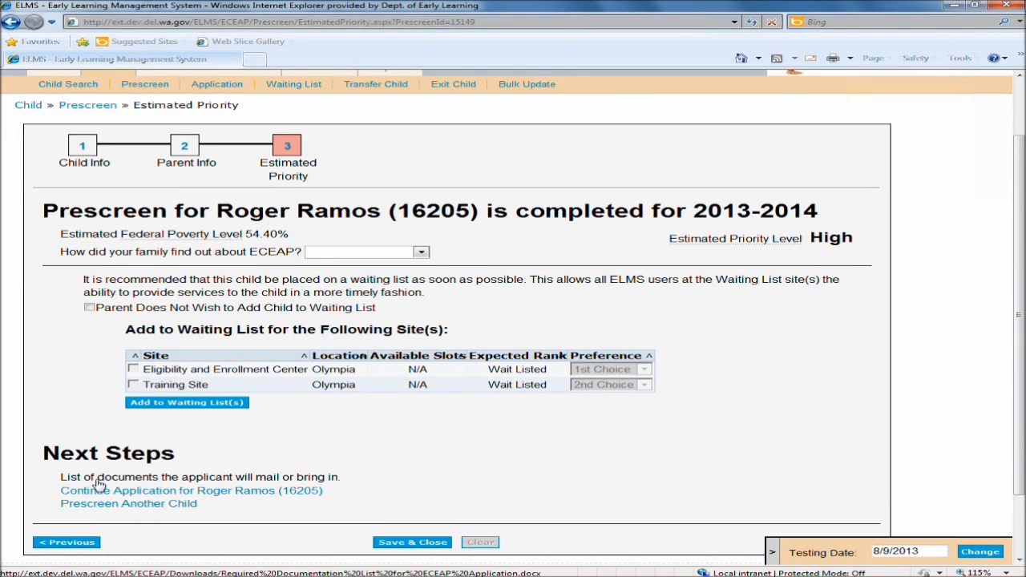
{"action": "left_click_drag", "start_coordinate": [338, 479], "coordinate": [358, 489]}
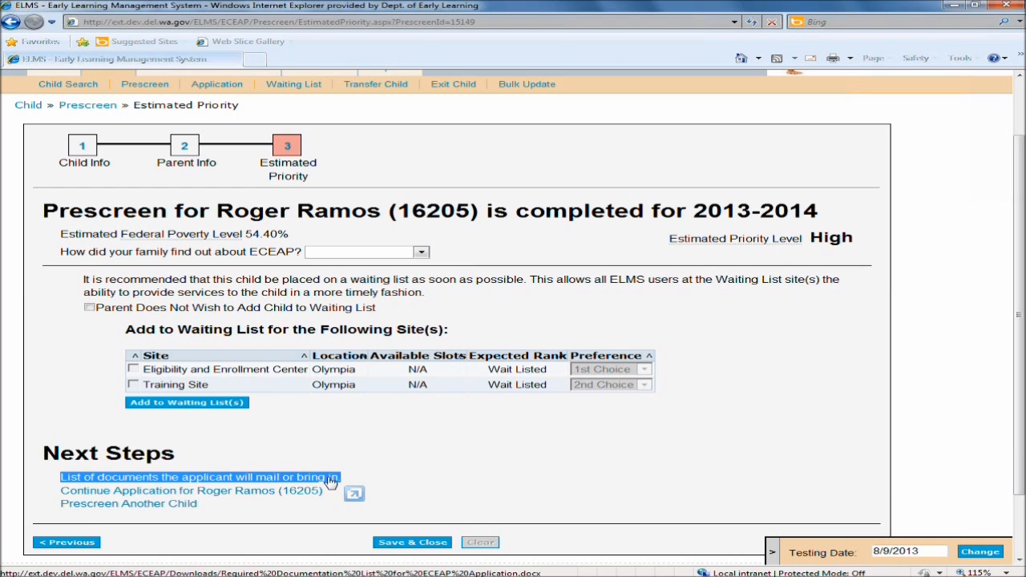
{"action": "left_click", "coordinate": [331, 480]}
{"action": "left_click", "coordinate": [483, 299]}
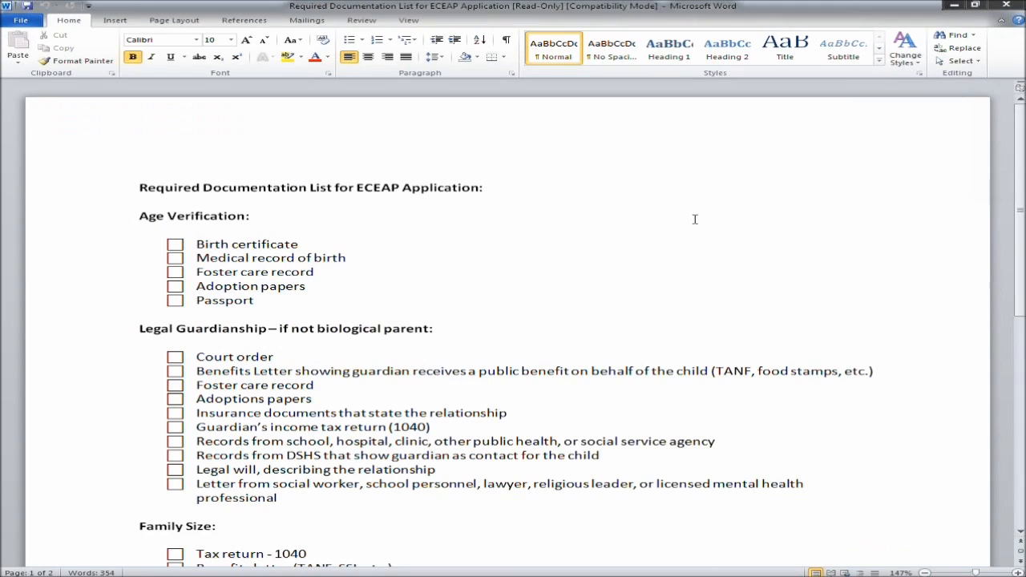
{"action": "scroll", "coordinate": [698, 233], "scroll_direction": "down", "scroll_amount": 9}
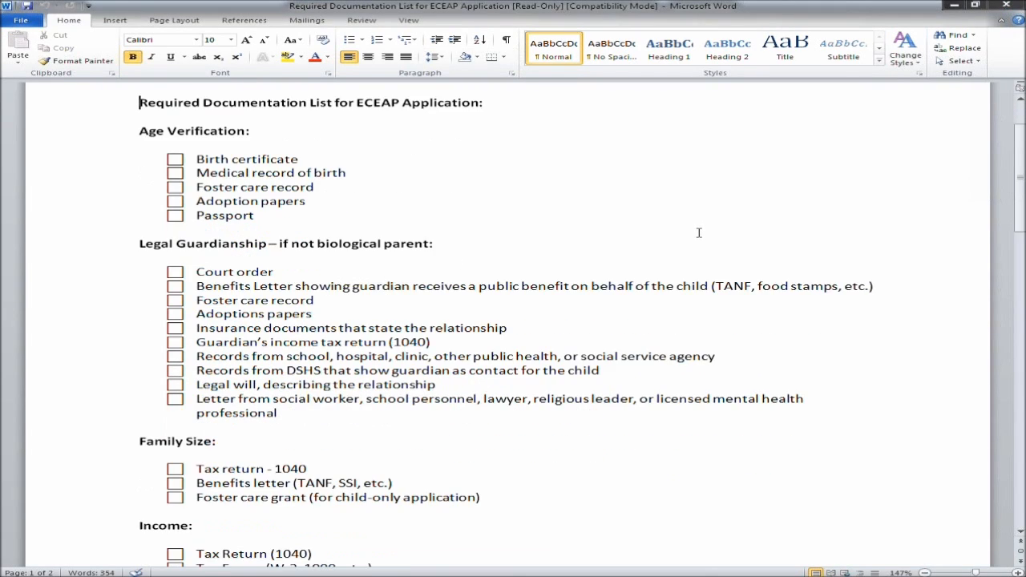
{"action": "scroll", "coordinate": [706, 292], "scroll_direction": "up", "scroll_amount": 10}
{"action": "scroll", "coordinate": [710, 295], "scroll_direction": "down", "scroll_amount": 6}
{"action": "scroll", "coordinate": [710, 295], "scroll_direction": "down", "scroll_amount": 6}
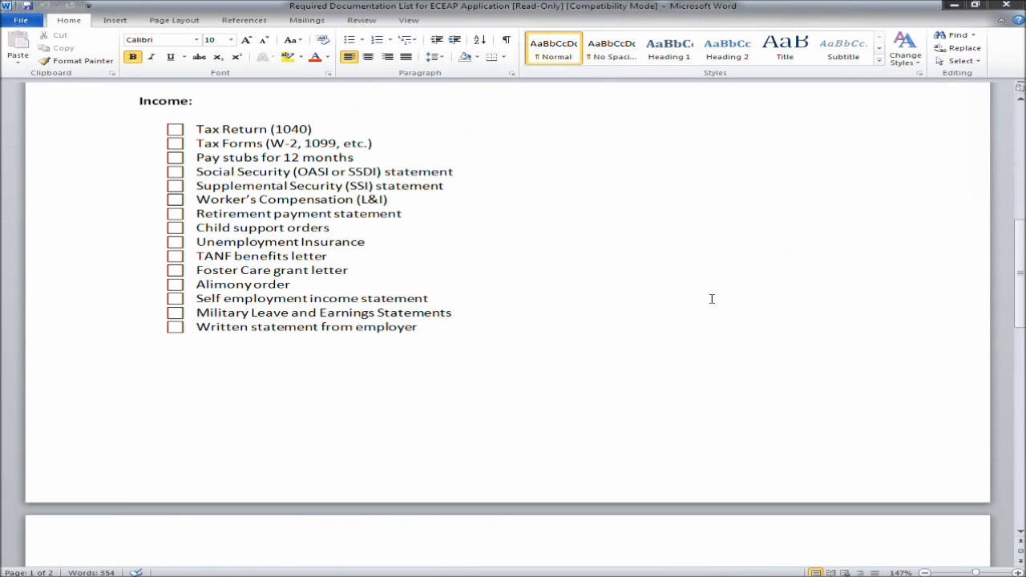
{"action": "scroll", "coordinate": [715, 305], "scroll_direction": "up", "scroll_amount": 10}
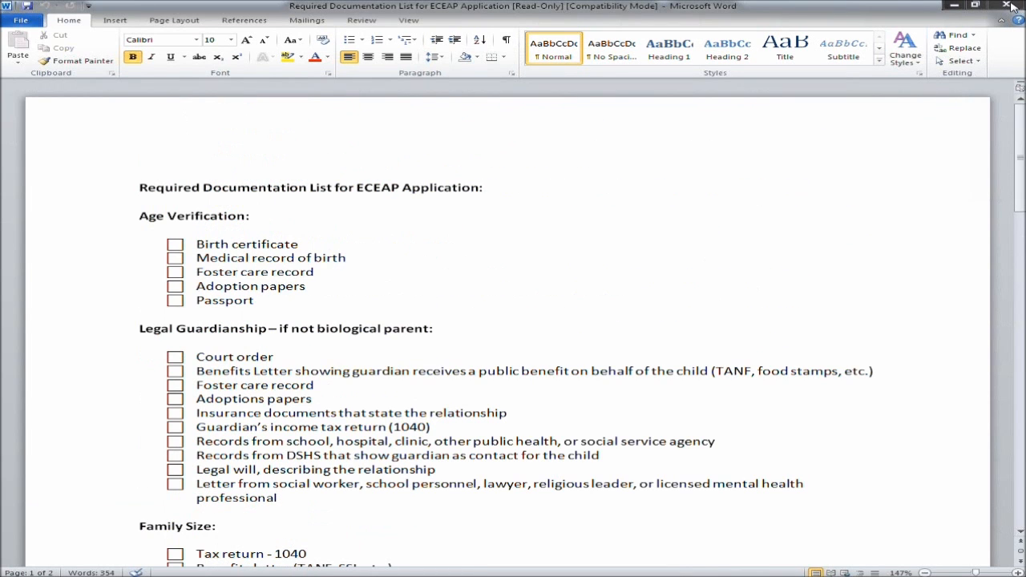
{"action": "left_click", "coordinate": [1007, 5]}
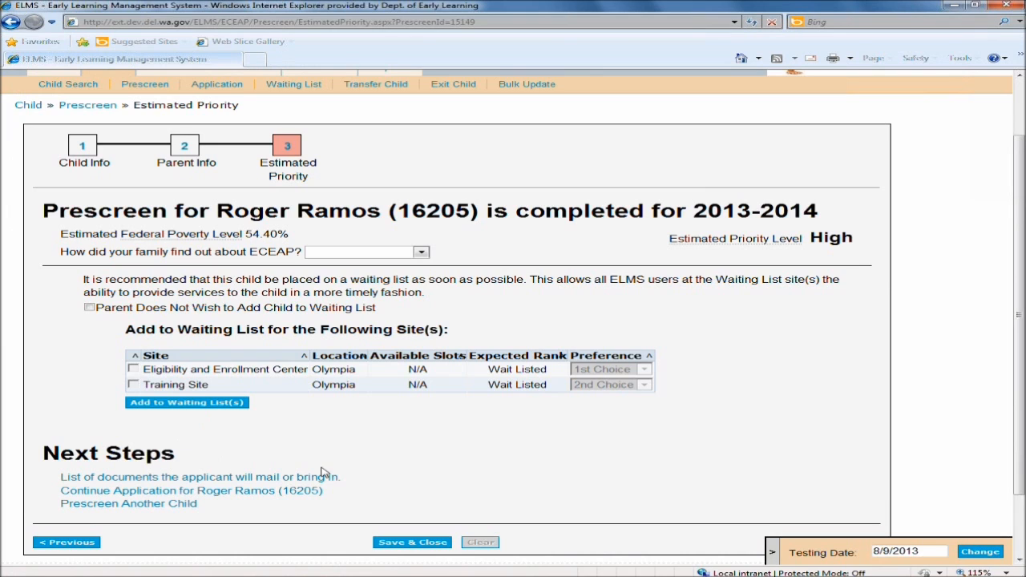
Save and close the completed prescreen.
{"action": "left_click_drag", "start_coordinate": [323, 492], "coordinate": [59, 493]}
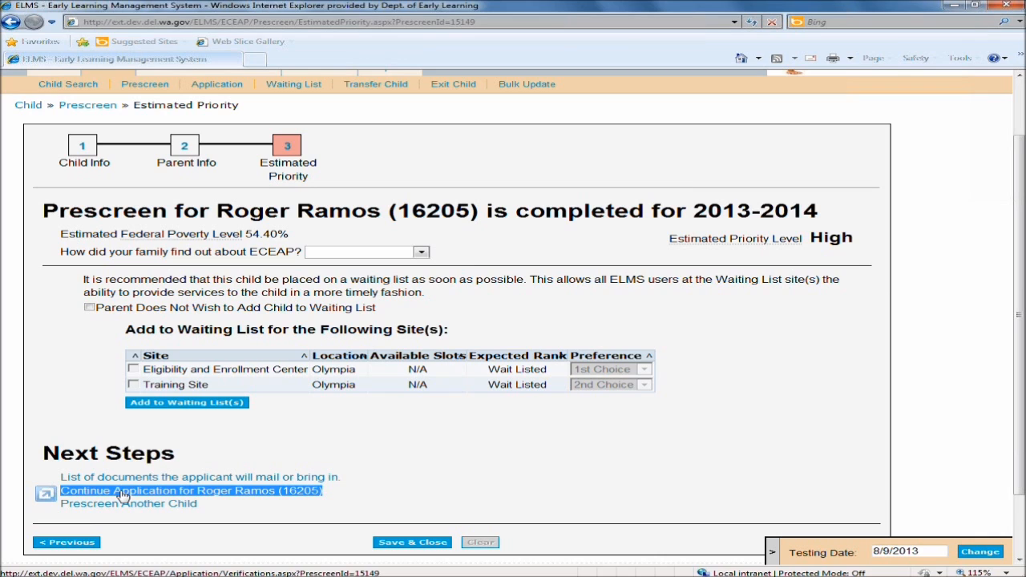
{"action": "left_click", "coordinate": [258, 521]}
{"action": "left_click_drag", "start_coordinate": [200, 506], "coordinate": [71, 516]}
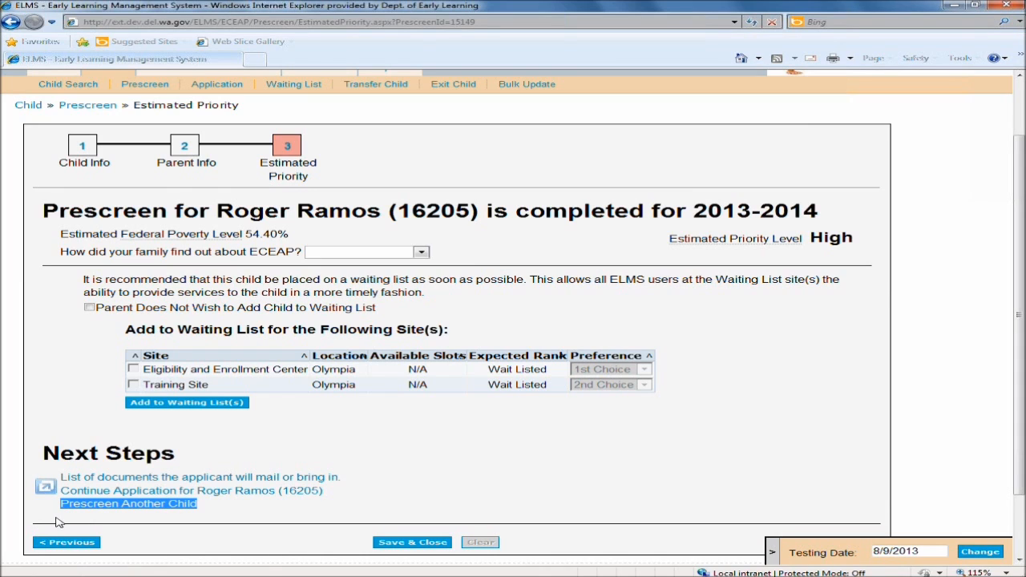
{"action": "left_click", "coordinate": [438, 487]}
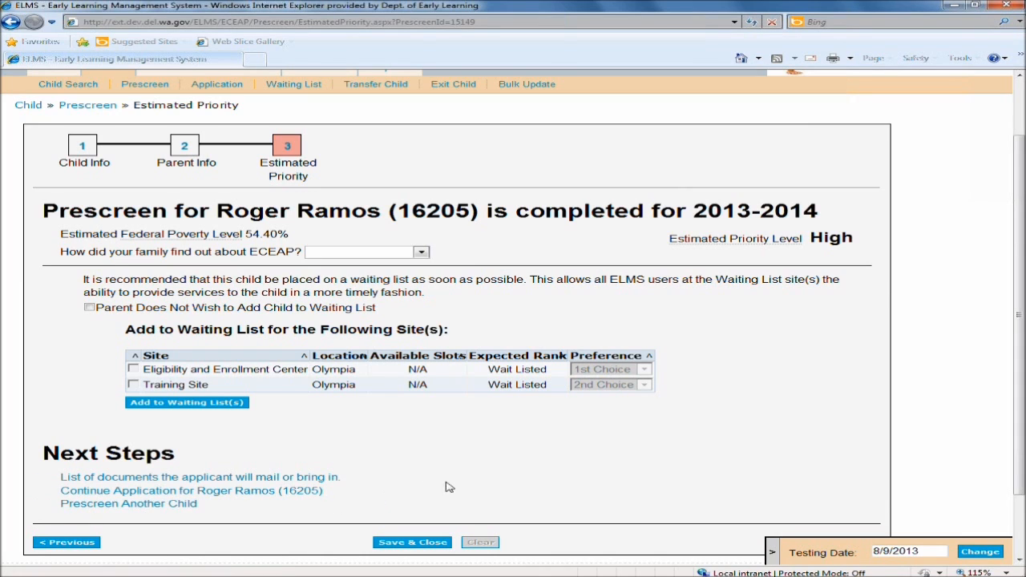
{"action": "left_click", "coordinate": [412, 544]}
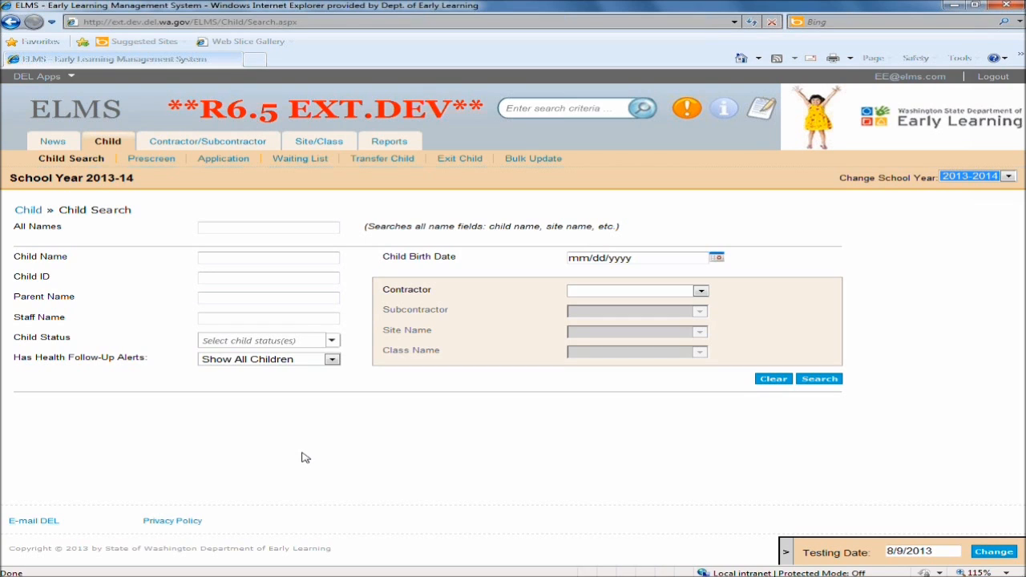
Search for all children and review the listed children, their sites and statuses.
{"action": "left_click", "coordinate": [828, 382]}
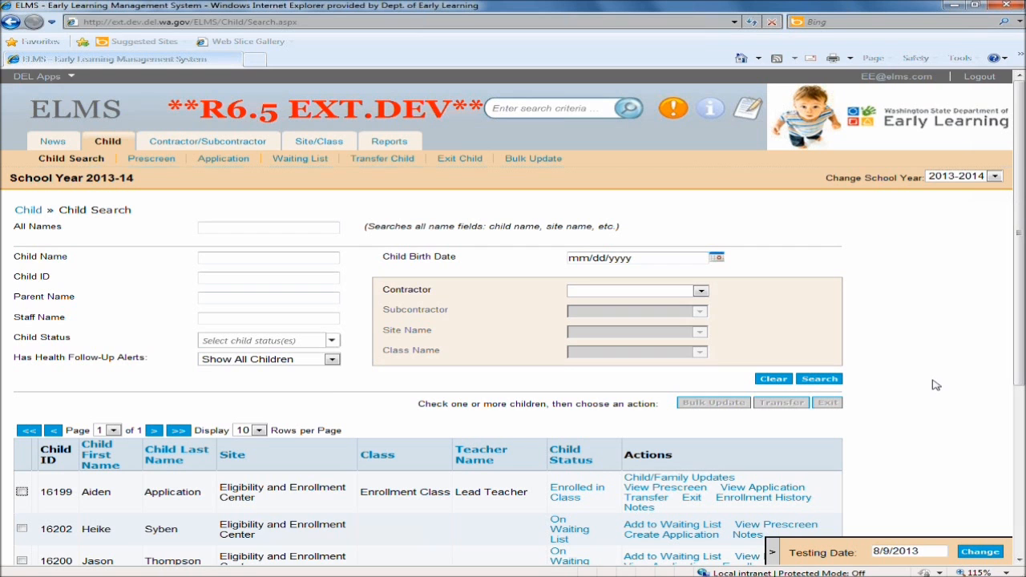
{"action": "scroll", "coordinate": [935, 386], "scroll_direction": "down", "scroll_amount": 3}
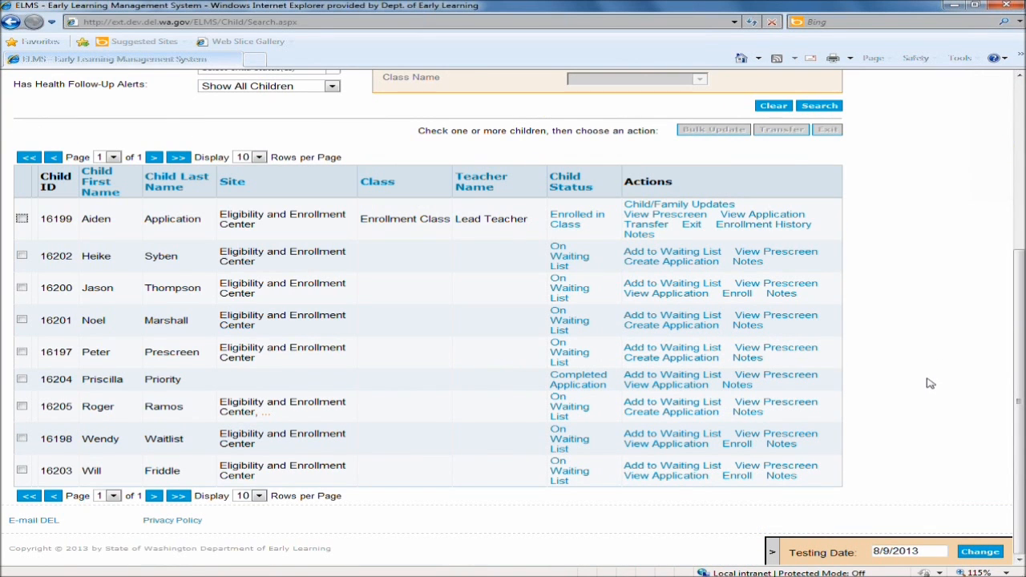
{"action": "scroll", "coordinate": [930, 383], "scroll_direction": "up", "scroll_amount": 2}
{"action": "scroll", "coordinate": [930, 383], "scroll_direction": "down", "scroll_amount": 2}
{"action": "left_click_drag", "start_coordinate": [81, 407], "coordinate": [389, 401]}
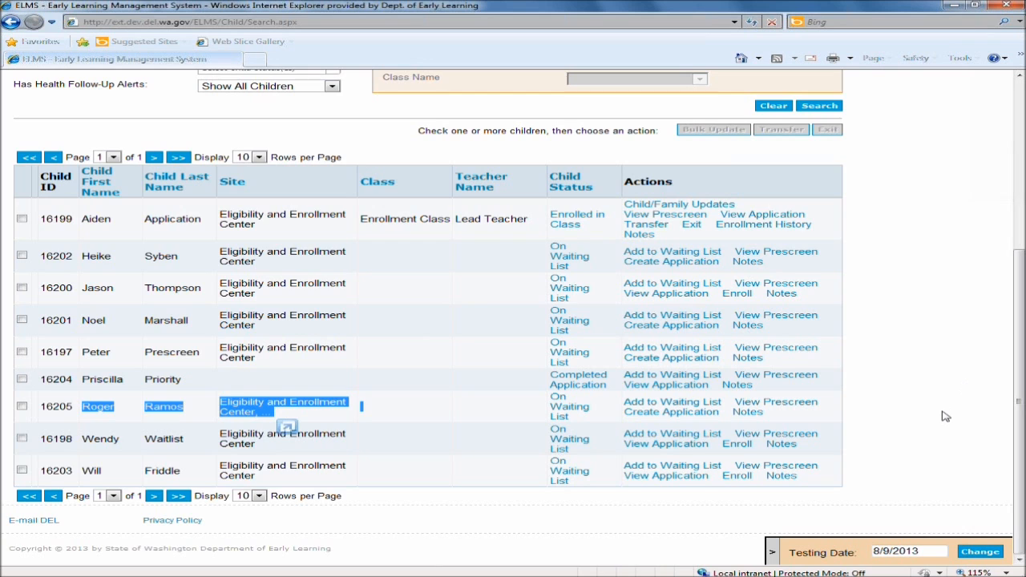
{"action": "scroll", "coordinate": [946, 415], "scroll_direction": "up", "scroll_amount": 3}
{"action": "scroll", "coordinate": [944, 416], "scroll_direction": "up", "scroll_amount": 1}
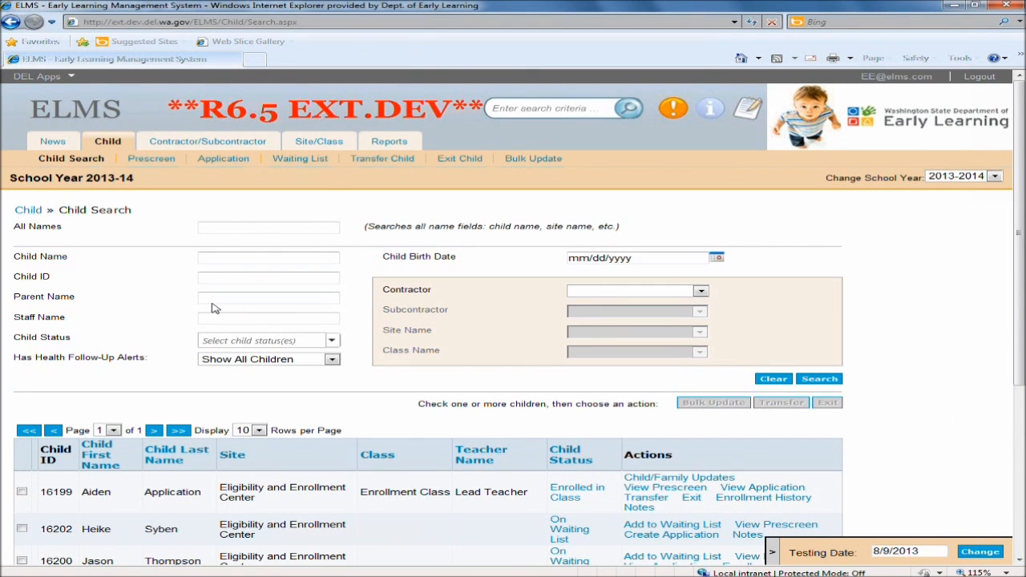
Start a new prescreen for an already-enrolled child, entering the birth date, Head Start confirmation, legal names and Male gender.
{"action": "left_click", "coordinate": [145, 161]}
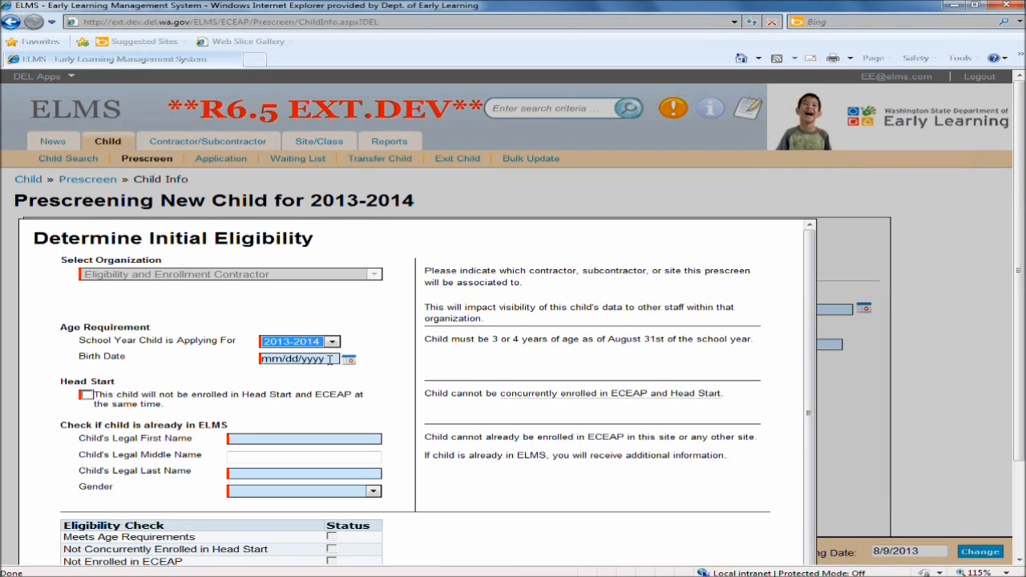
{"action": "left_click", "coordinate": [333, 359]}
{"action": "type", "text": "1/26/2009"}
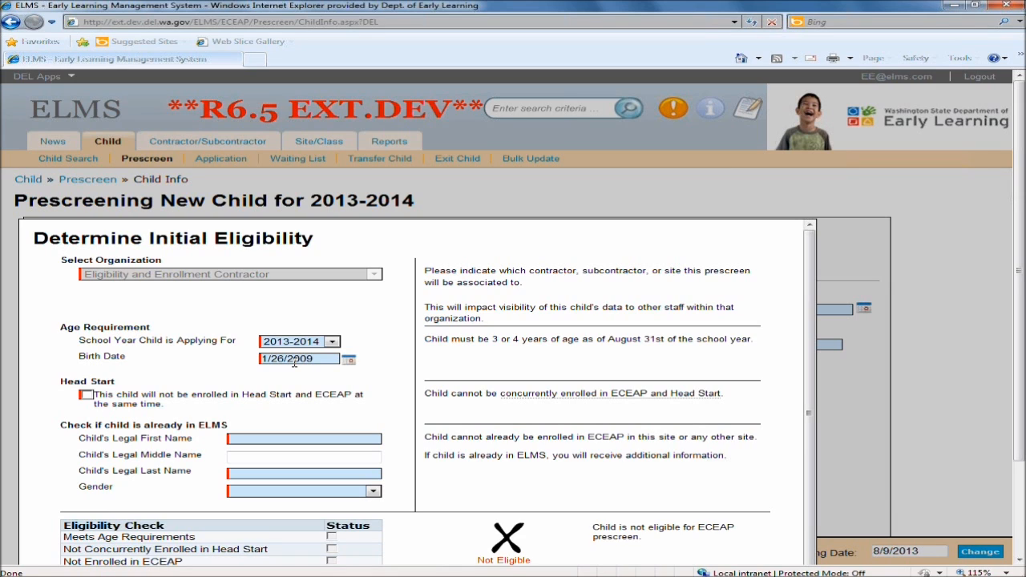
{"action": "left_click", "coordinate": [86, 395]}
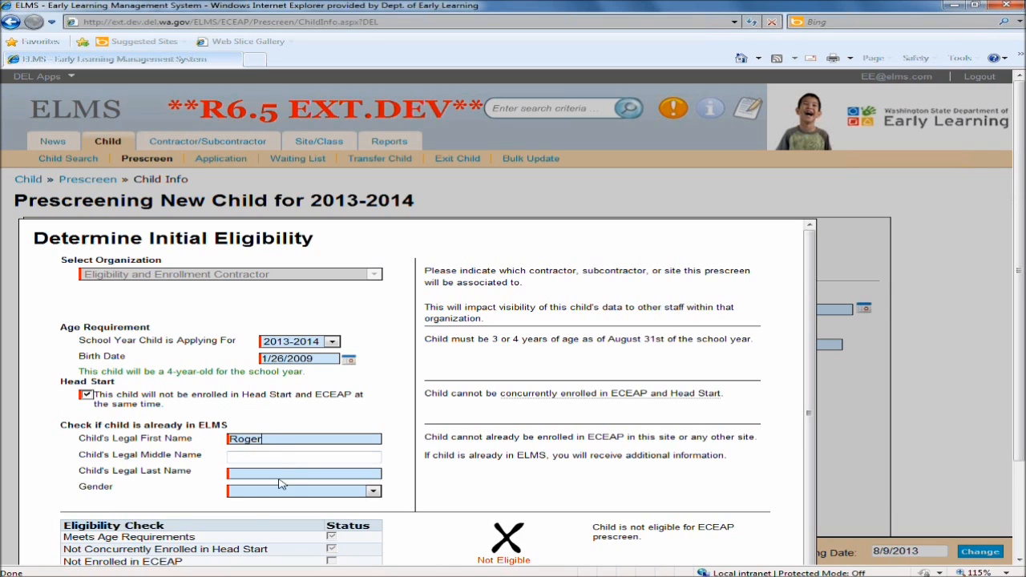
{"action": "left_click", "coordinate": [278, 473]}
{"action": "left_click", "coordinate": [280, 492]}
{"action": "left_click", "coordinate": [271, 508]}
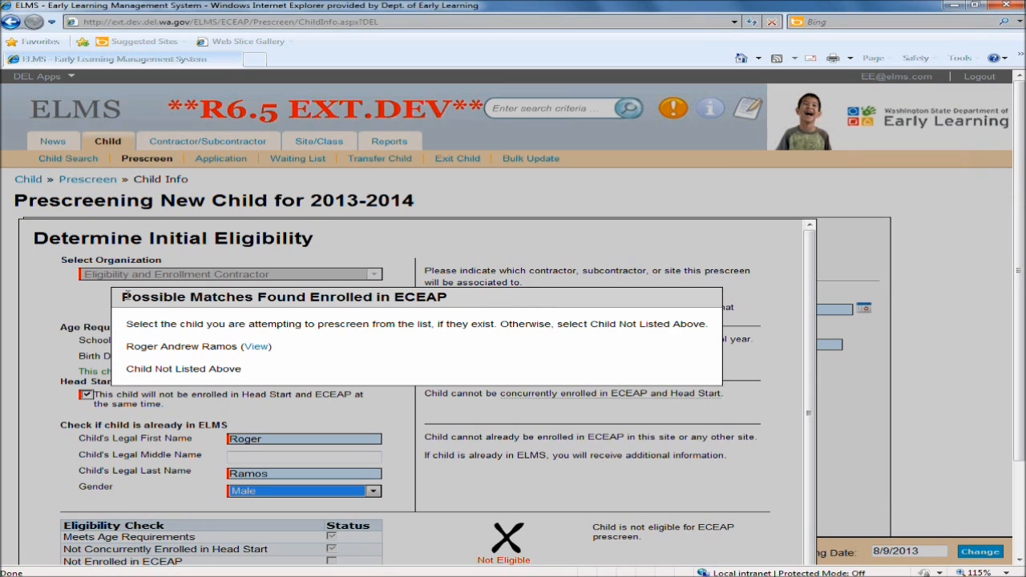
Select the possibly matching enrolled child, dismiss the duplicate message, and cancel the prescreen.
{"action": "left_click_drag", "start_coordinate": [121, 297], "coordinate": [481, 298]}
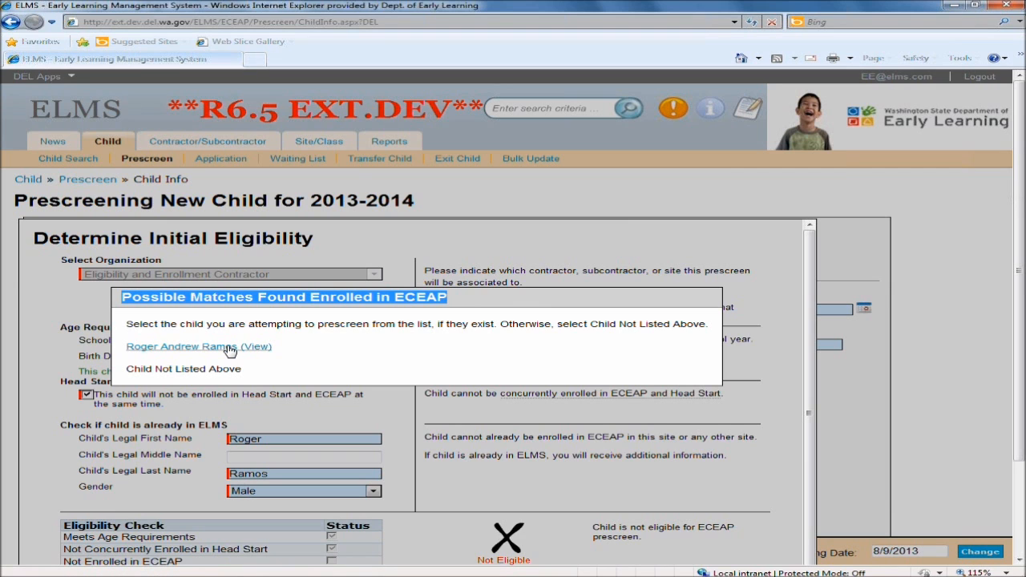
{"action": "left_click", "coordinate": [374, 349]}
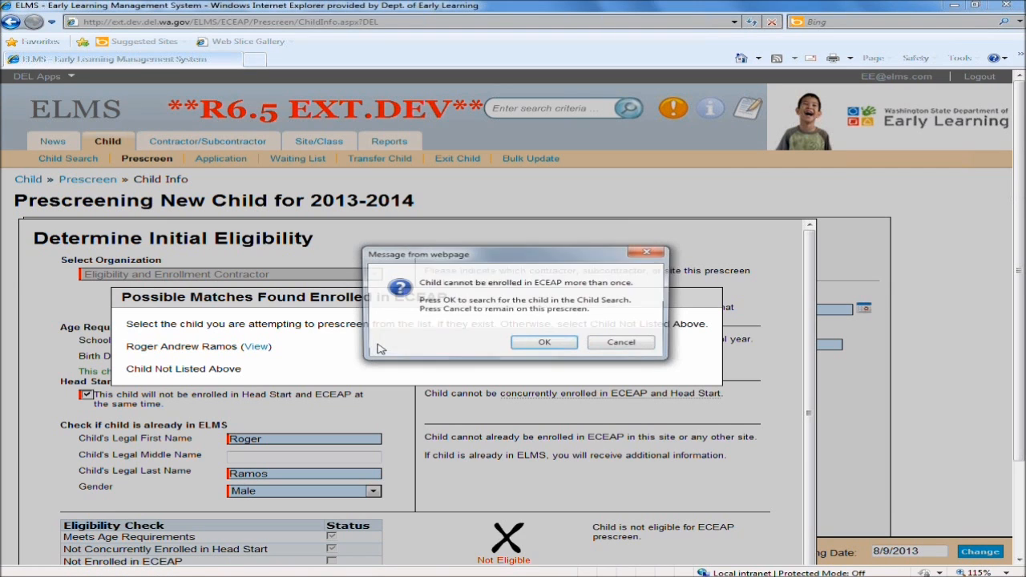
{"action": "left_click", "coordinate": [619, 343]}
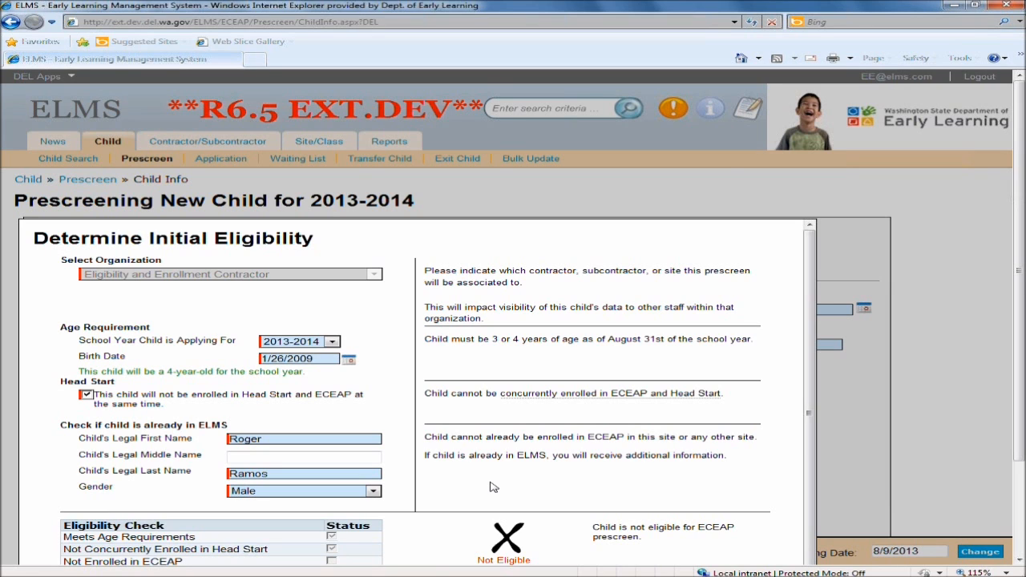
{"action": "scroll", "coordinate": [485, 452], "scroll_direction": "down", "scroll_amount": 2}
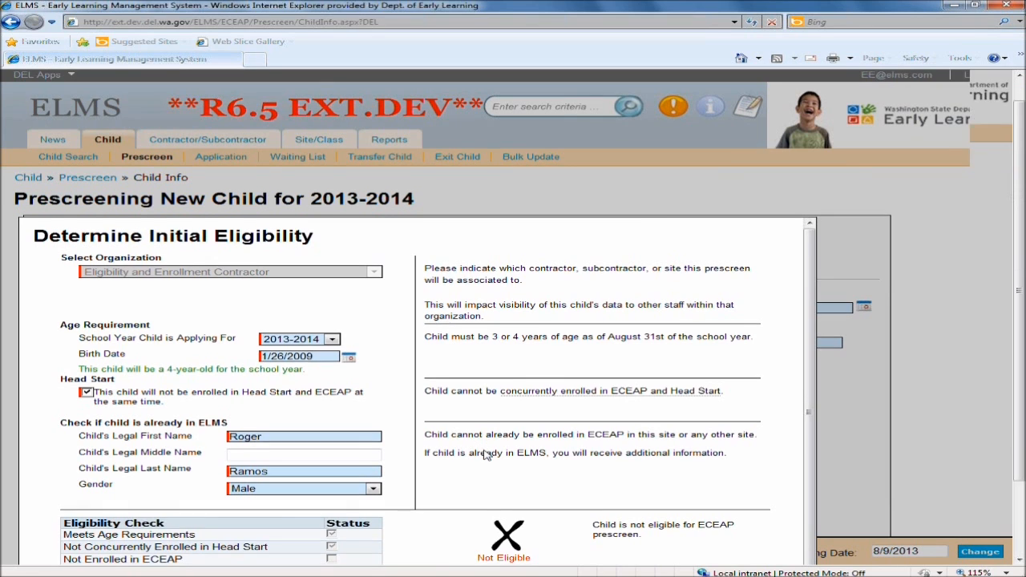
{"action": "scroll", "coordinate": [609, 430], "scroll_direction": "up", "scroll_amount": 2}
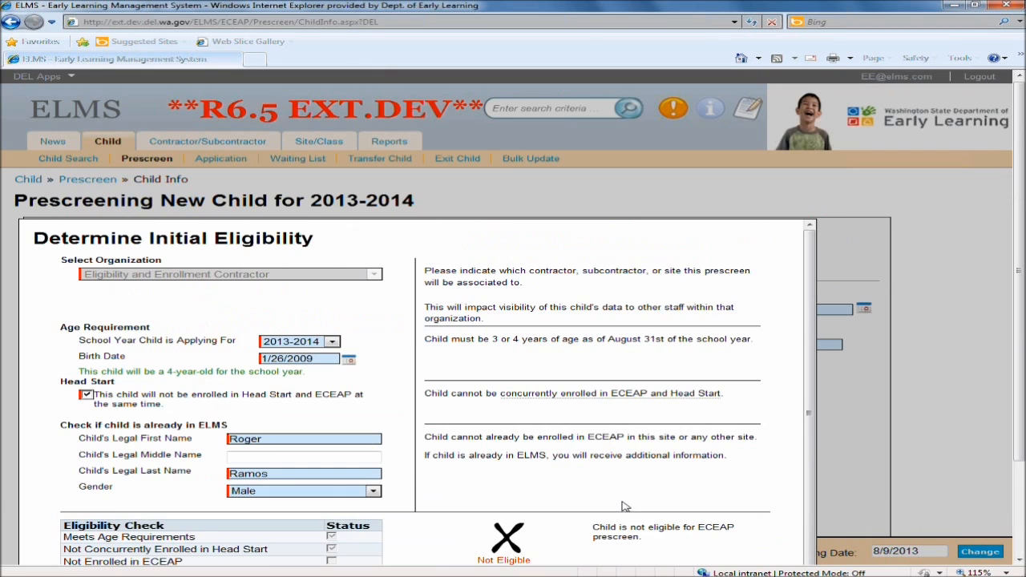
{"action": "scroll", "coordinate": [616, 498], "scroll_direction": "down", "scroll_amount": 3}
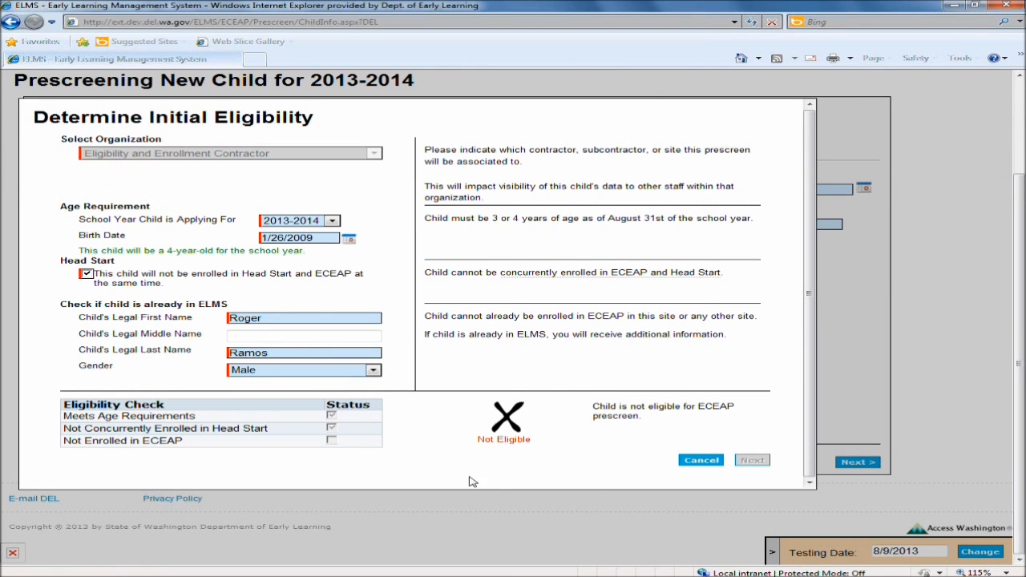
{"action": "left_click", "coordinate": [702, 462]}
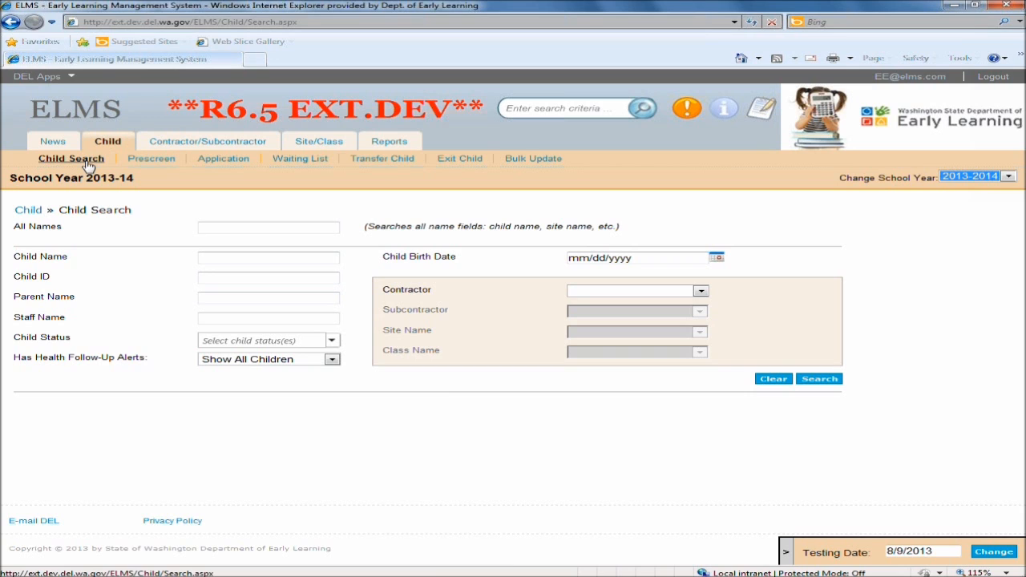
Start a new prescreen, enter the child's birth date and confirm the child will not be in Head Start.
{"action": "left_click", "coordinate": [147, 161]}
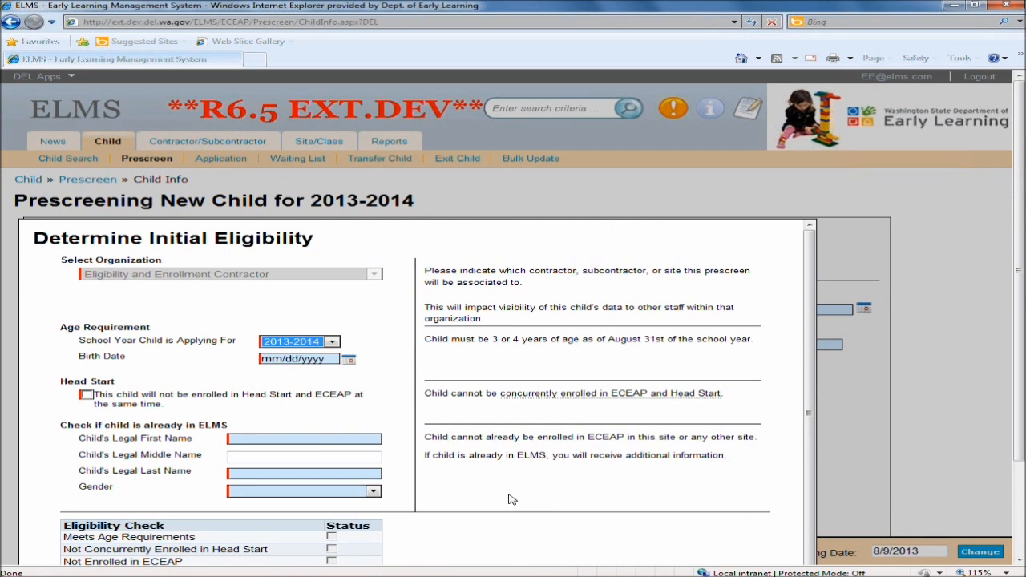
{"action": "left_click", "coordinate": [330, 358]}
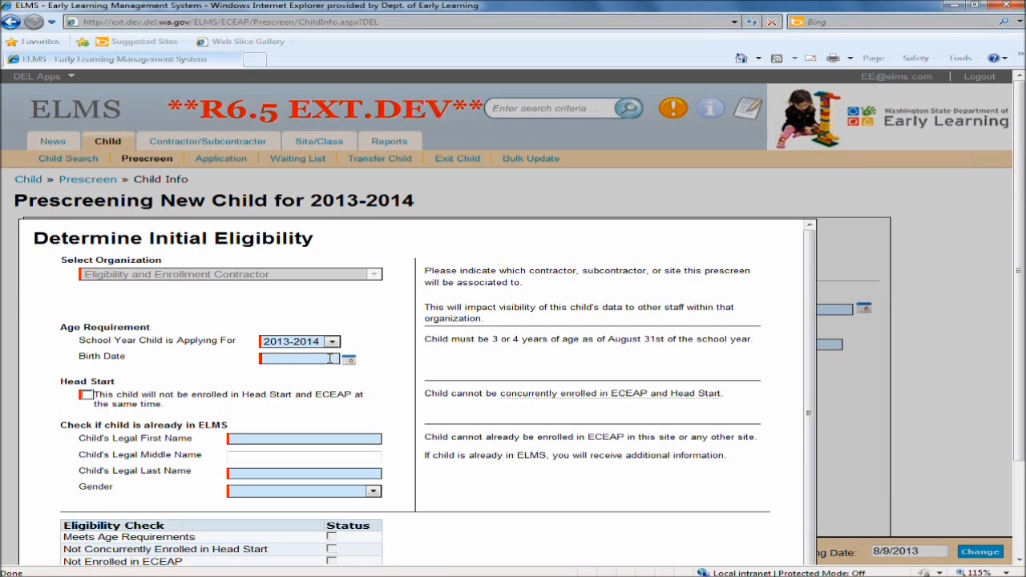
{"action": "type", "text": "1/26/2009"}
{"action": "key", "text": "Tab"}
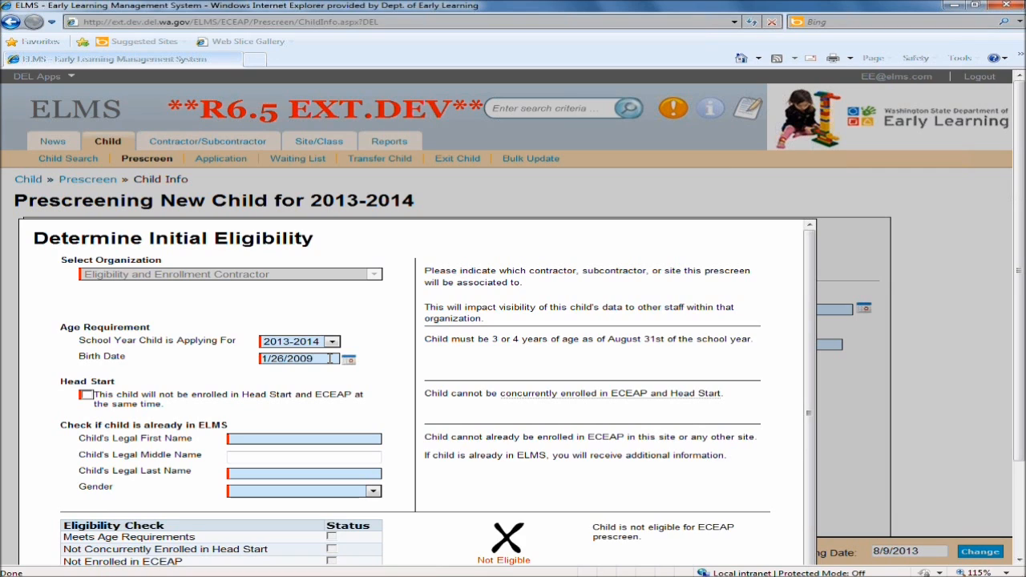
{"action": "left_click", "coordinate": [85, 395]}
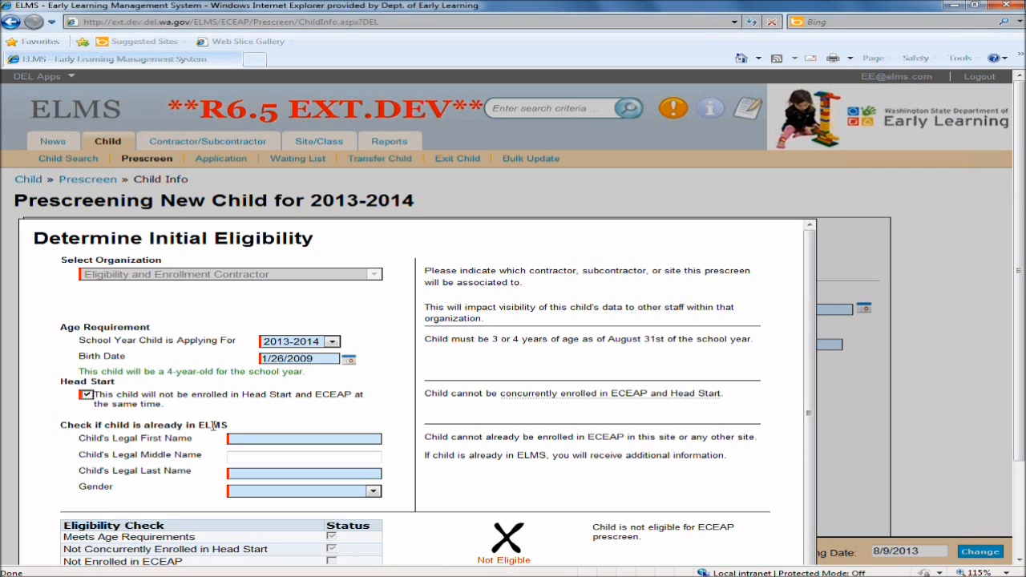
Enter the child's legal first and last name, set gender to Female, and continue past the eligibility check.
{"action": "left_click", "coordinate": [262, 436]}
{"action": "left_click", "coordinate": [232, 494]}
{"action": "left_click", "coordinate": [248, 520]}
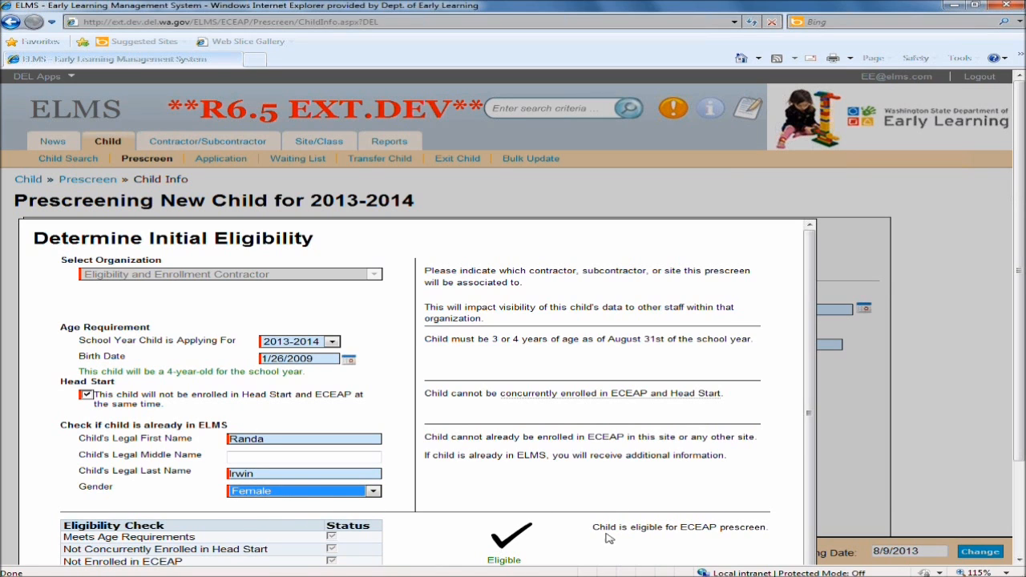
{"action": "scroll", "coordinate": [606, 545], "scroll_direction": "down", "scroll_amount": 1}
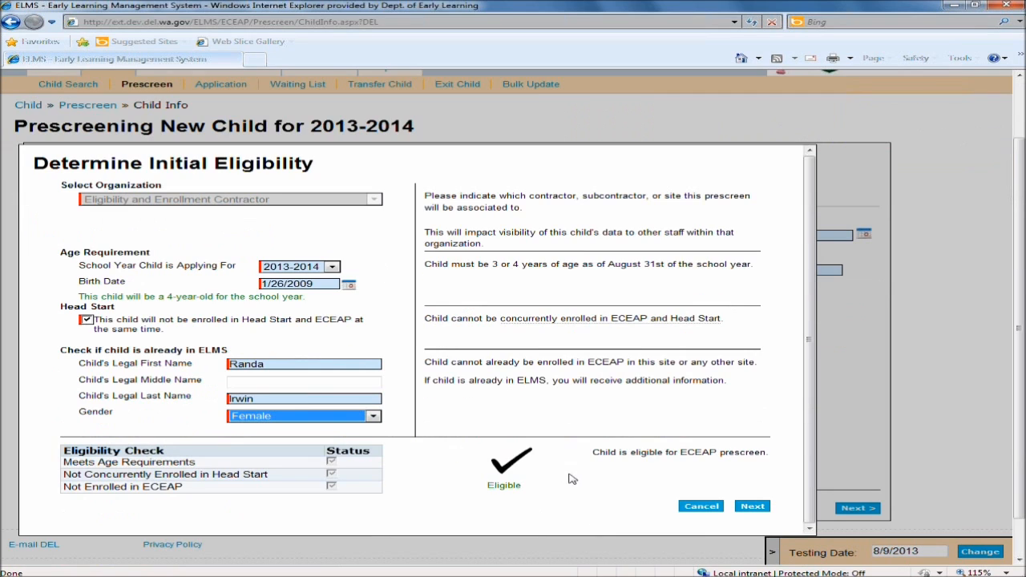
{"action": "left_click", "coordinate": [748, 509]}
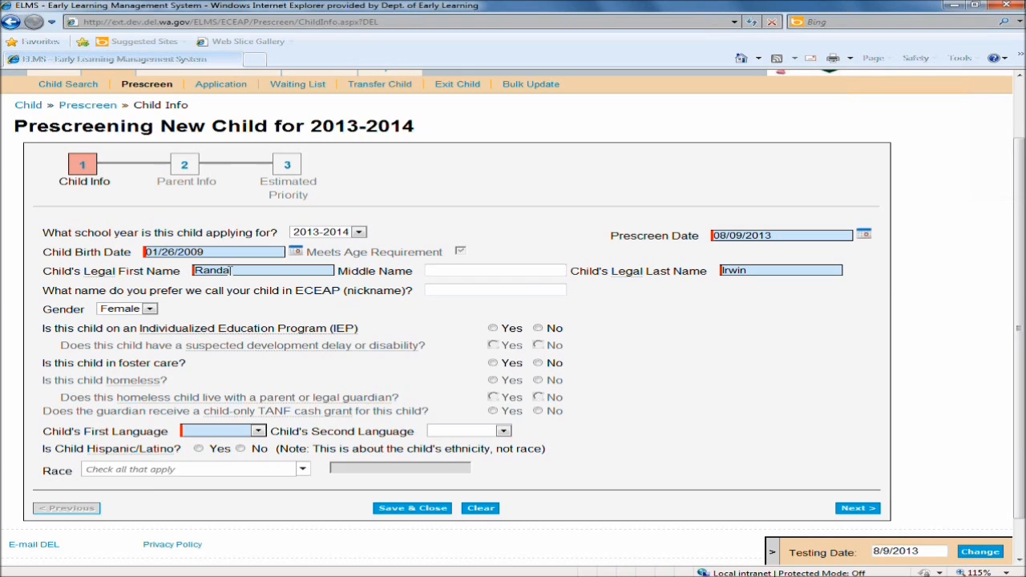
Enter the child's nickname and answer IEP No, suspected developmental delay Yes, and foster care Yes.
{"action": "left_click", "coordinate": [505, 291]}
{"action": "type", "text": "Randi"}
{"action": "left_click", "coordinate": [678, 375]}
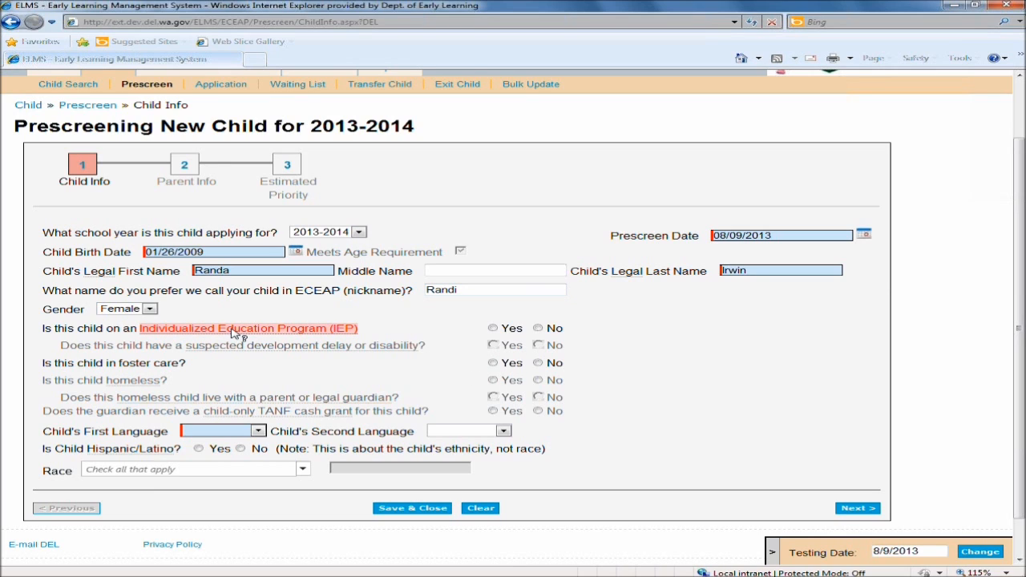
{"action": "left_click", "coordinate": [538, 328]}
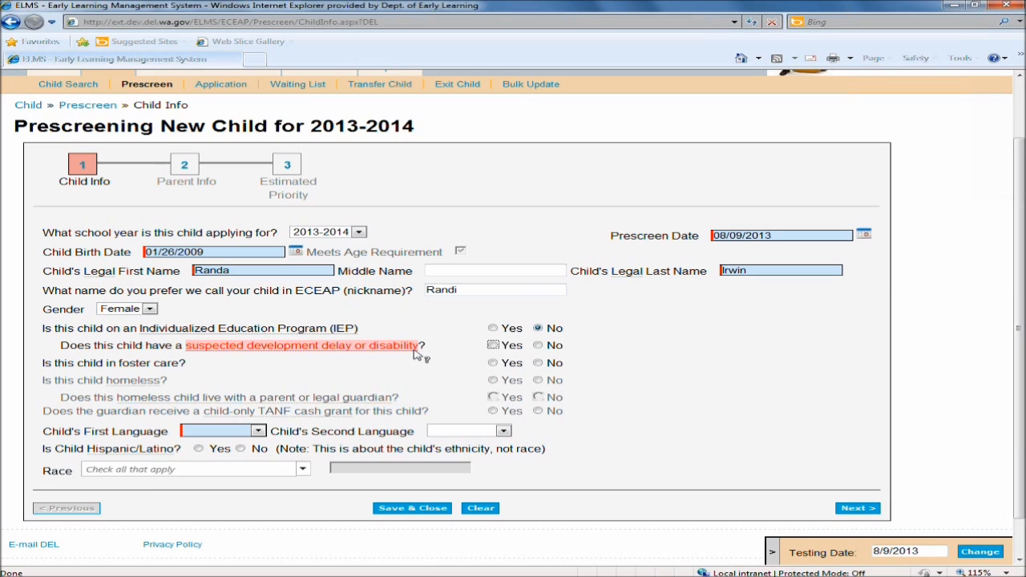
{"action": "left_click", "coordinate": [493, 346]}
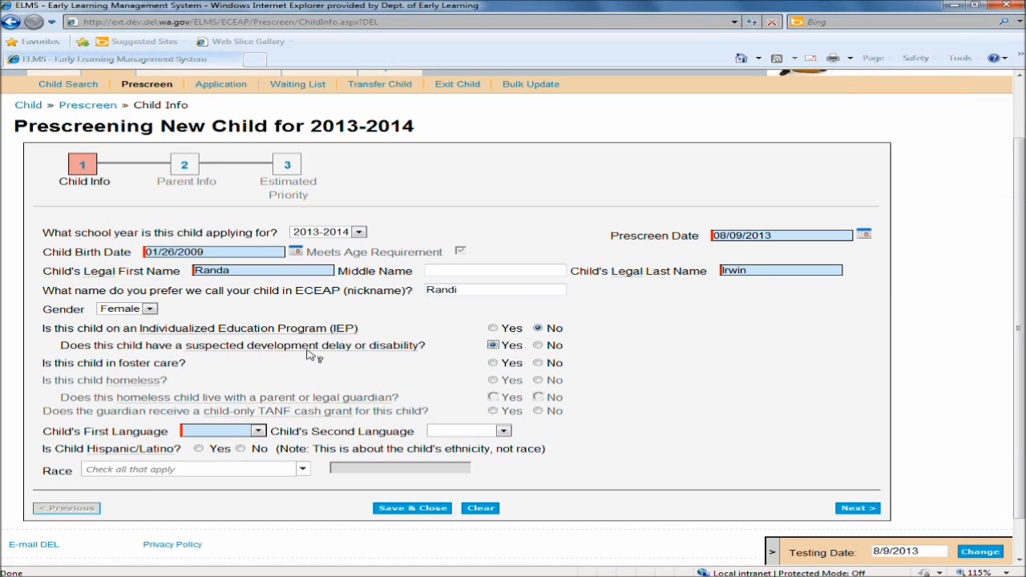
{"action": "mouse_move", "coordinate": [313, 353]}
{"action": "left_click", "coordinate": [493, 363]}
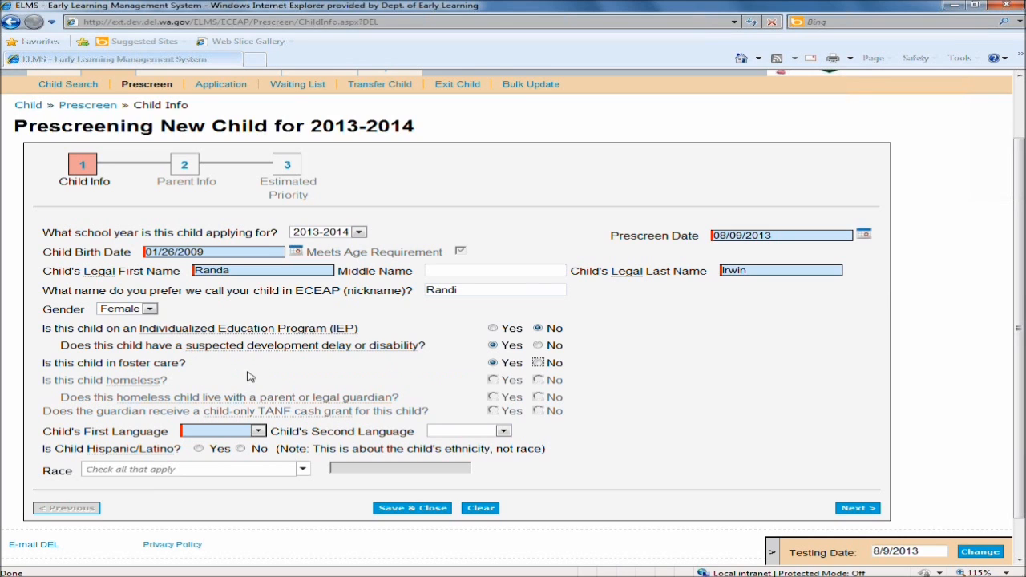
Set the child's first language to English, Hispanic/Latino to No, and race to American Indian/Alaskan Native.
{"action": "left_click", "coordinate": [258, 431]}
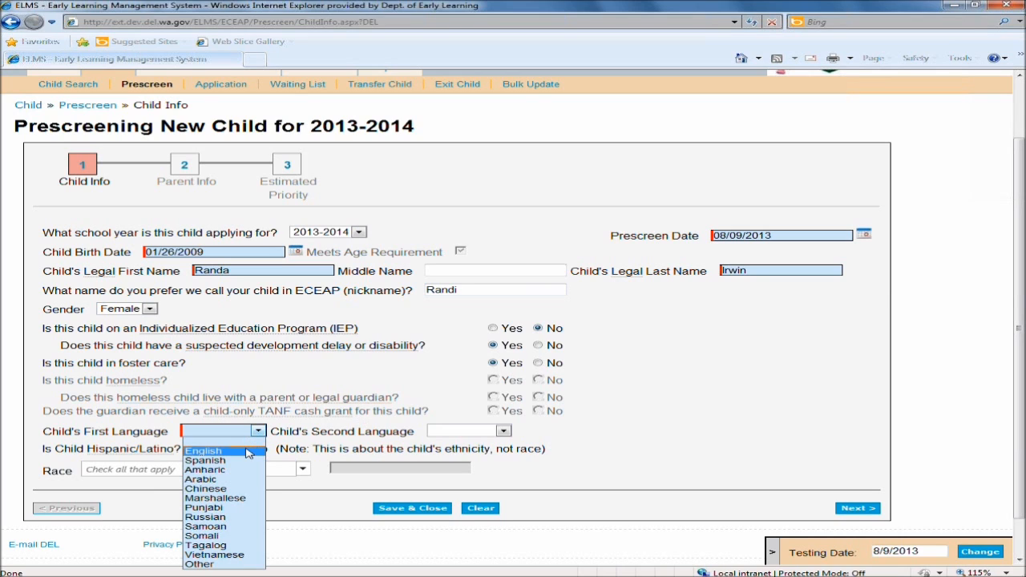
{"action": "left_click", "coordinate": [245, 452]}
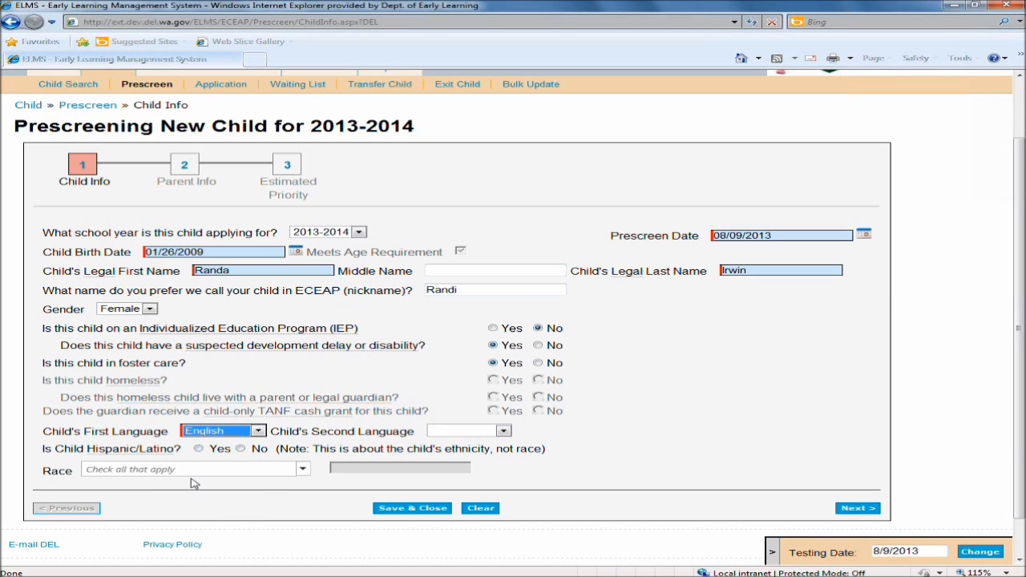
{"action": "left_click", "coordinate": [240, 449]}
{"action": "left_click", "coordinate": [238, 472]}
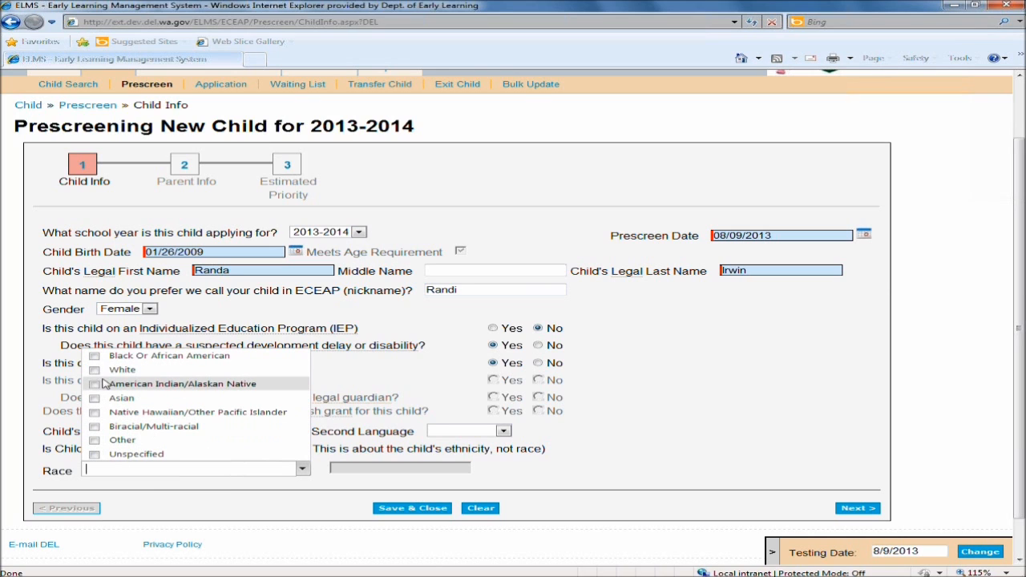
{"action": "left_click", "coordinate": [94, 385]}
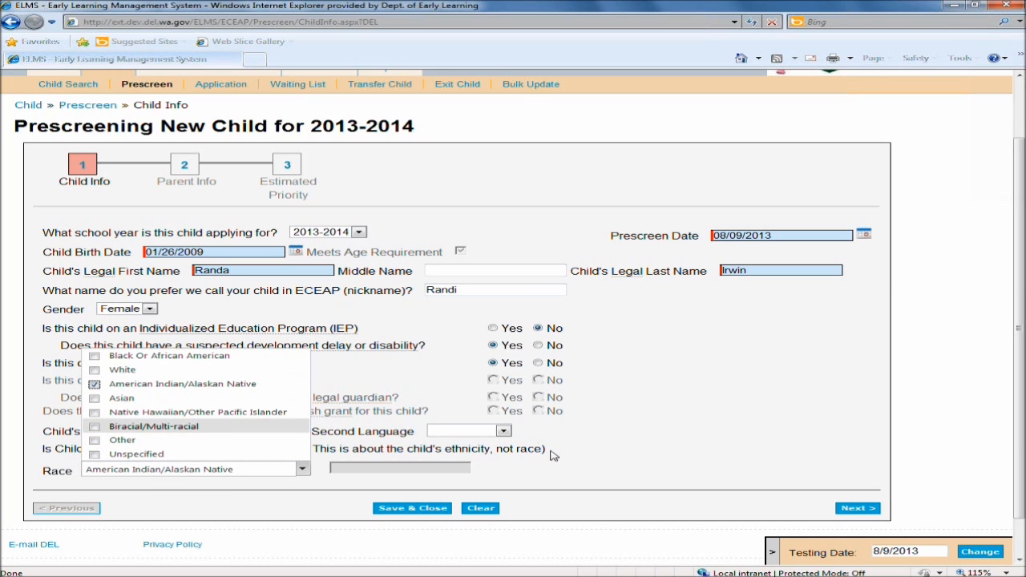
{"action": "left_click", "coordinate": [586, 449]}
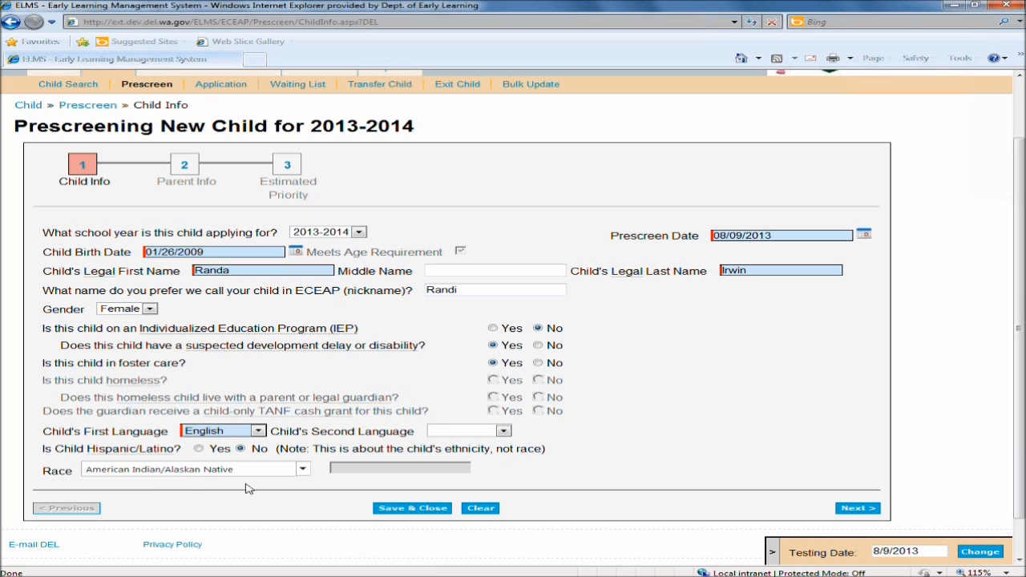
Add White and Asian to the child's race and continue to the Parent Info page.
{"action": "left_click", "coordinate": [303, 469]}
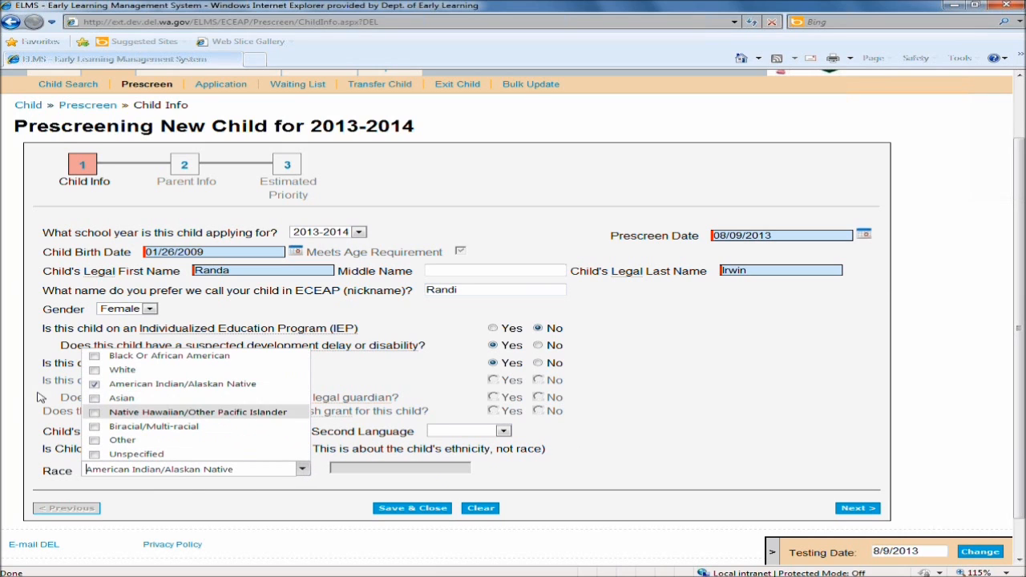
{"action": "left_click", "coordinate": [95, 371]}
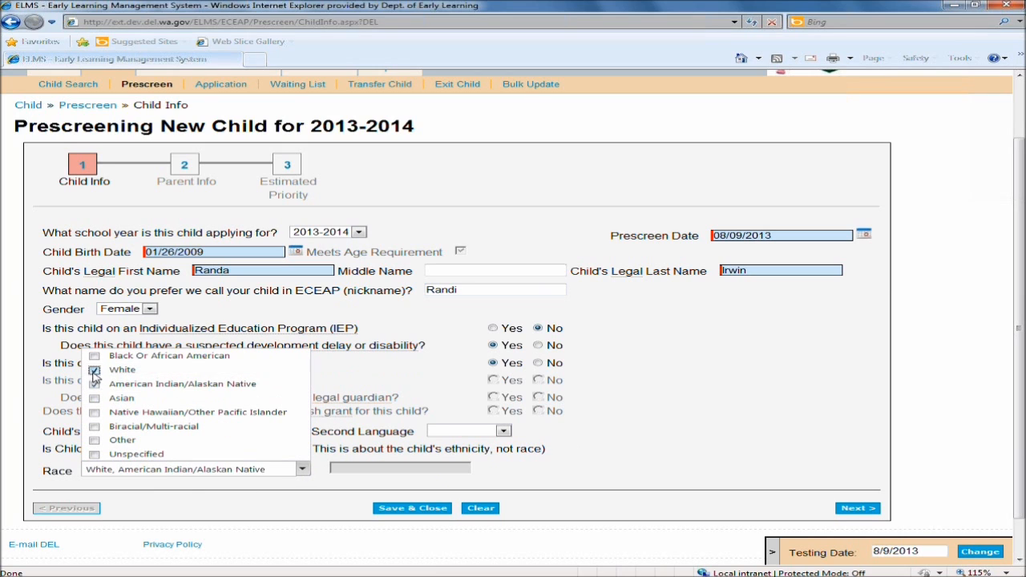
{"action": "left_click", "coordinate": [95, 398]}
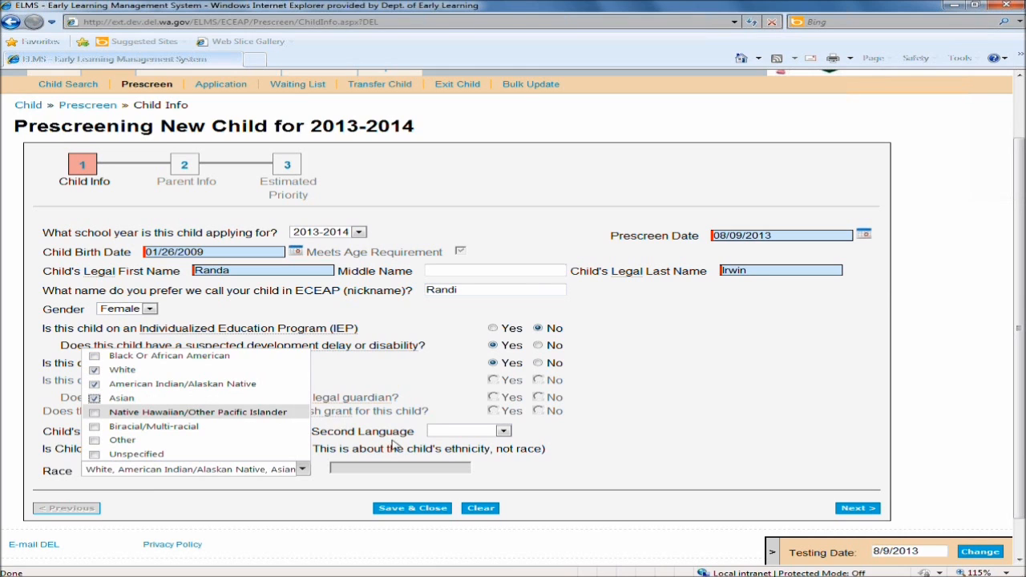
{"action": "left_click", "coordinate": [554, 473]}
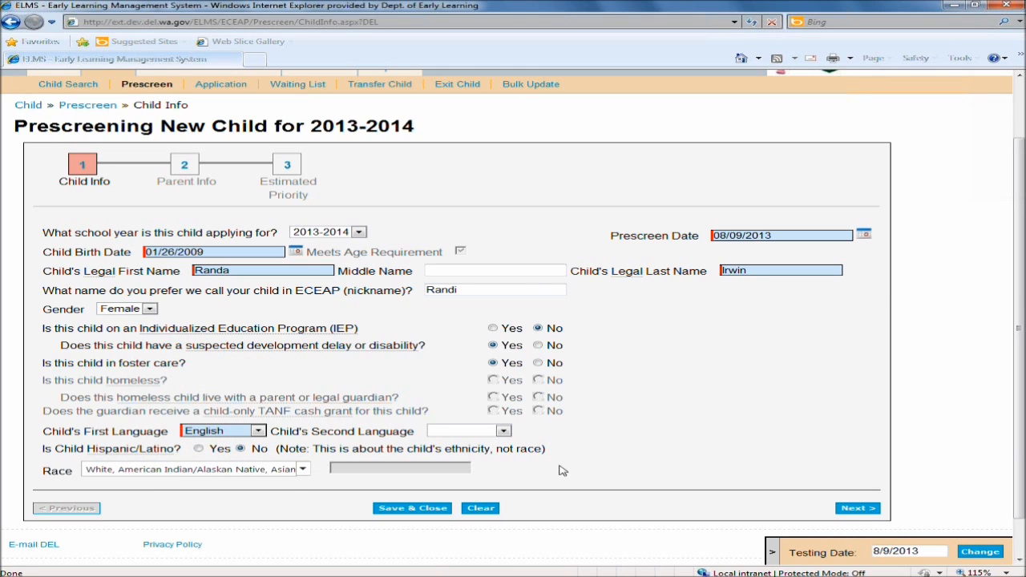
{"action": "left_click", "coordinate": [858, 510]}
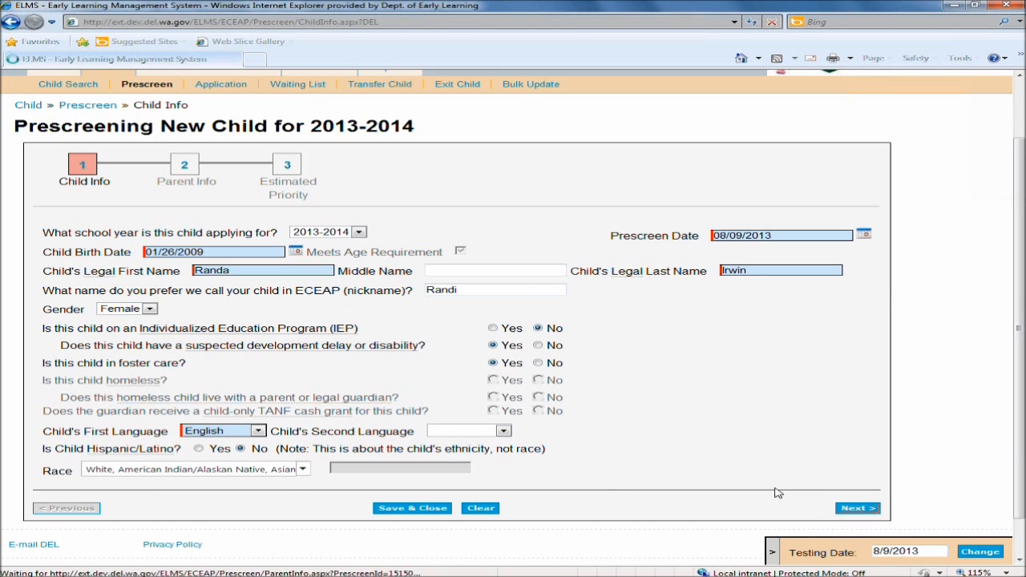
Enter the primary parent's first and last name and set the parent's gender to Female.
{"action": "left_click", "coordinate": [188, 299]}
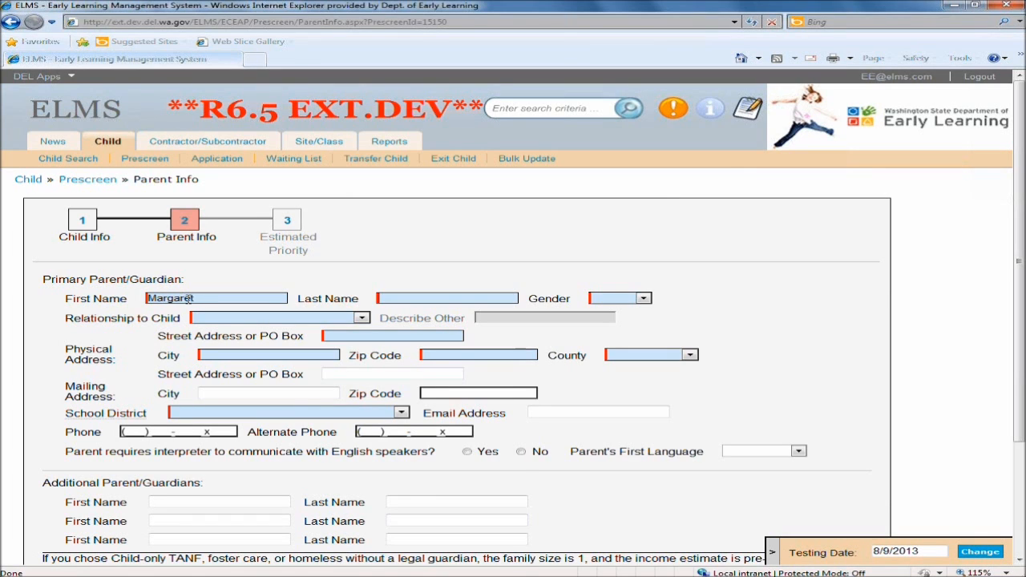
{"action": "key", "text": "Tab"}
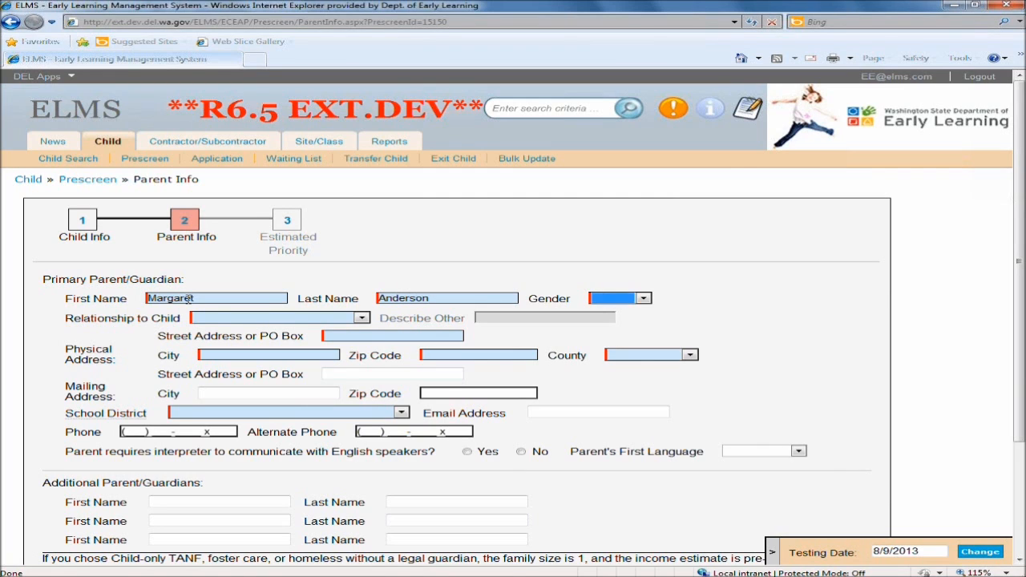
{"action": "key", "text": "f"}
{"action": "key", "text": "Tab"}
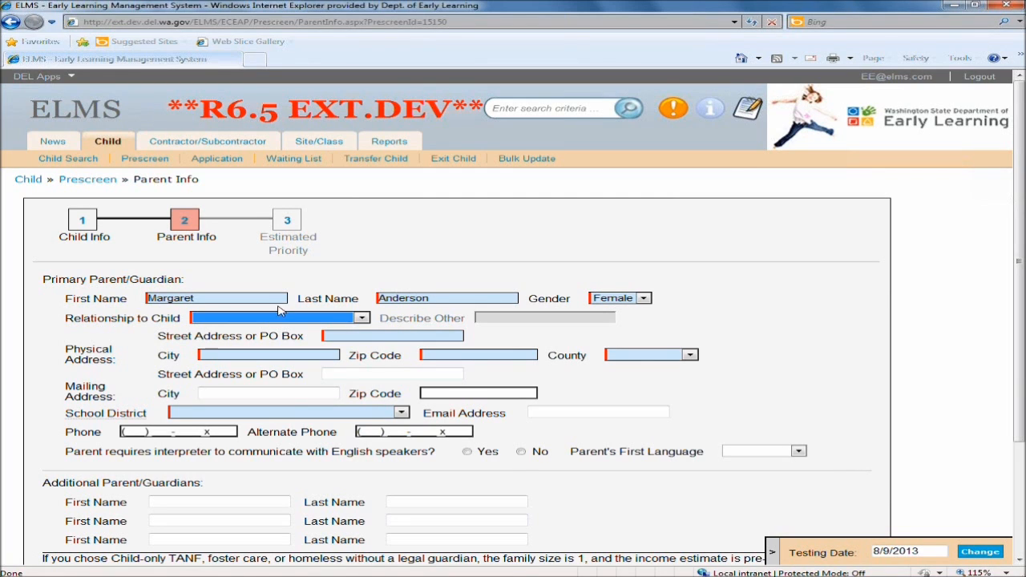
Set the relationship to child as Foster Parent and enter the parent's physical street address, city and zip code.
{"action": "left_click", "coordinate": [361, 319]}
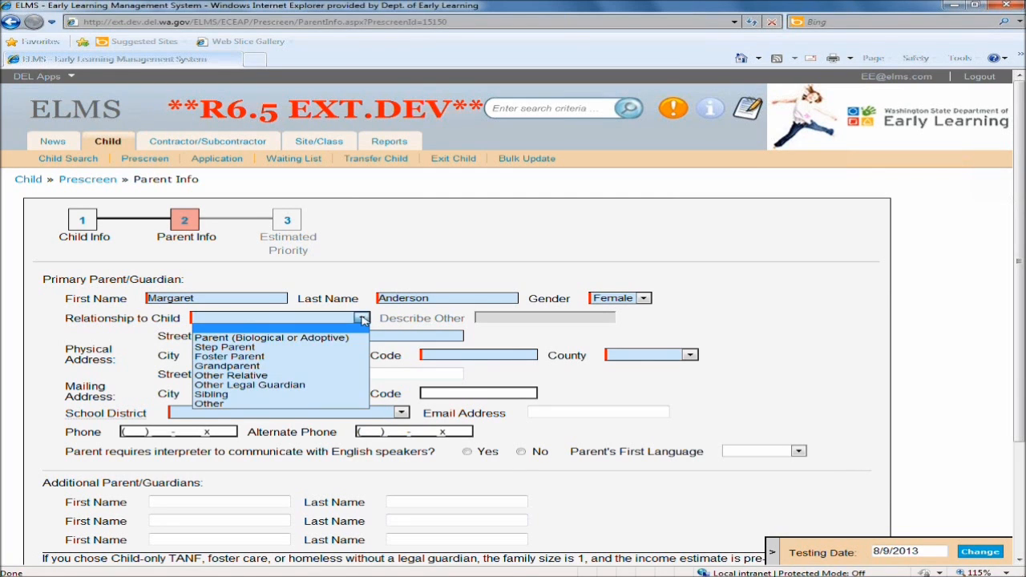
{"action": "left_click", "coordinate": [285, 356]}
{"action": "left_click", "coordinate": [366, 336]}
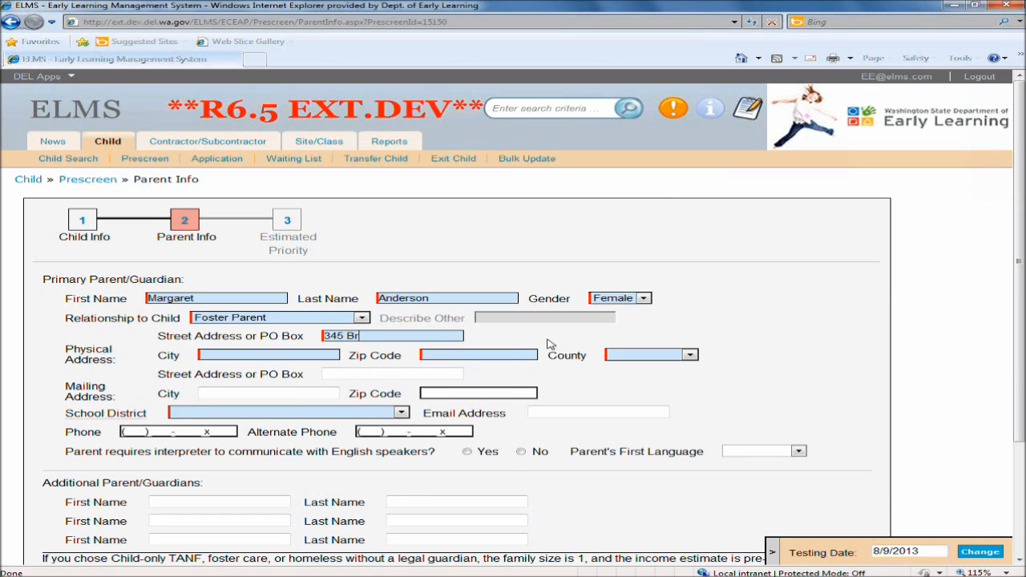
{"action": "type", "text": "Tumwa"}
{"action": "key", "text": "BackSpace"}
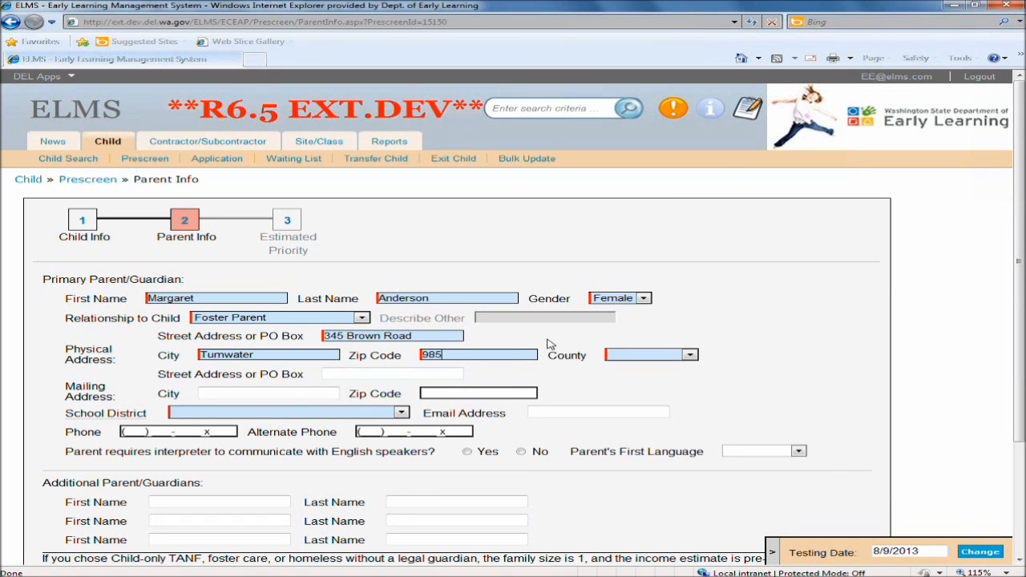
{"action": "key", "text": "Tab"}
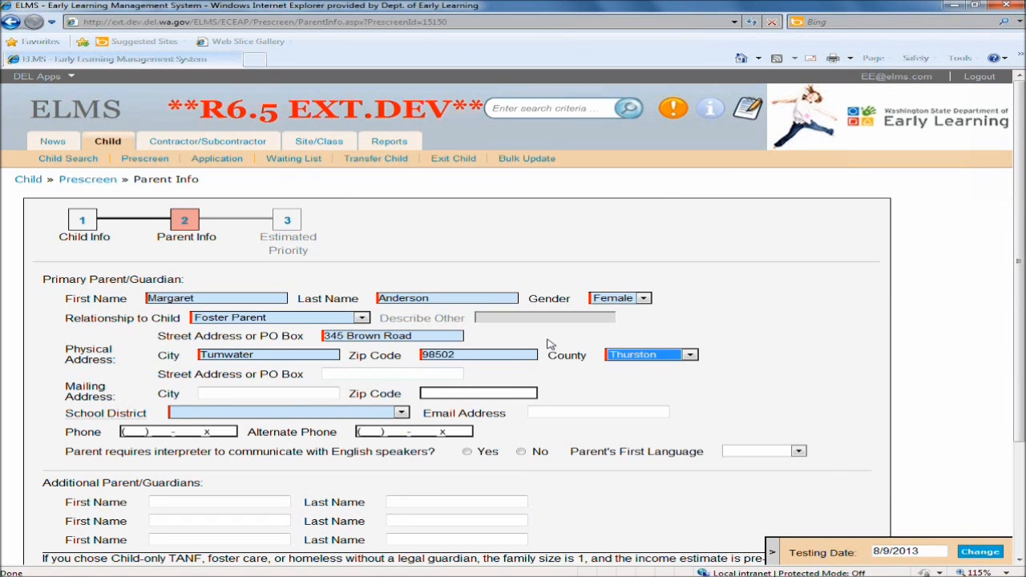
Choose Tumwater School District as the parent's school district.
{"action": "left_click", "coordinate": [312, 413]}
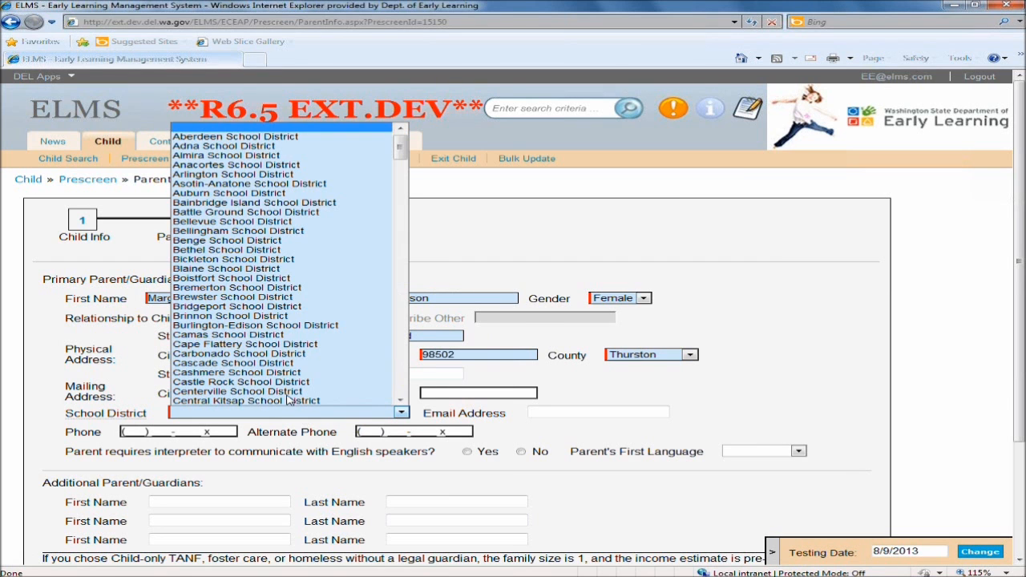
{"action": "left_click_drag", "start_coordinate": [403, 163], "coordinate": [375, 374]}
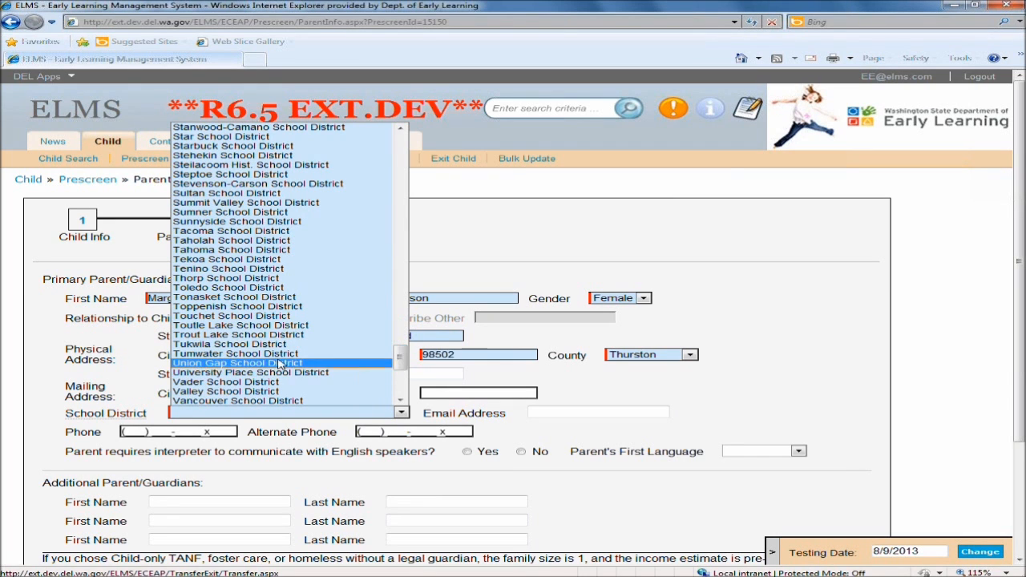
{"action": "left_click", "coordinate": [303, 354]}
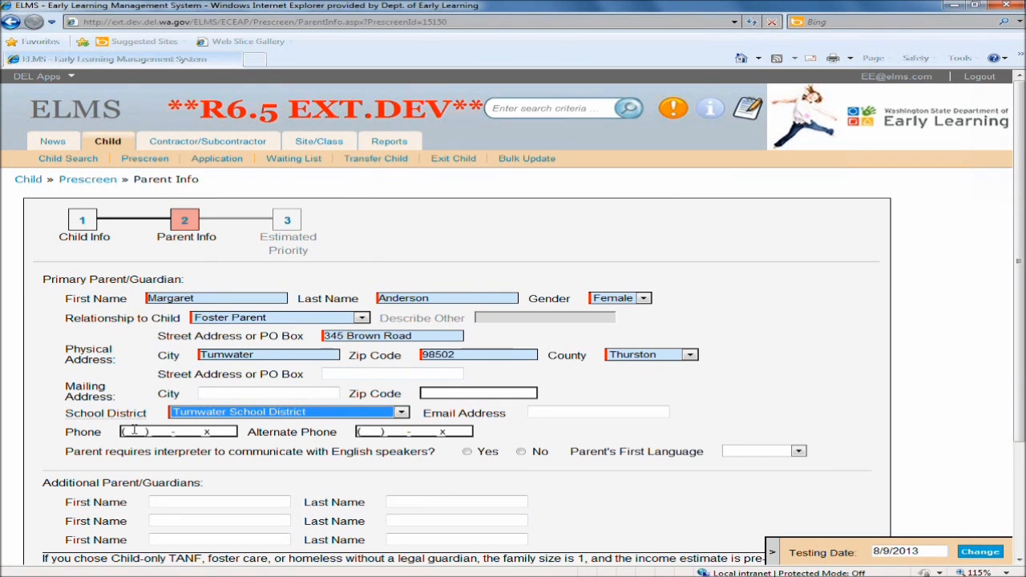
Enter the parent's phone and alternate phone numbers and answer No to needing an interpreter.
{"action": "left_click", "coordinate": [167, 430]}
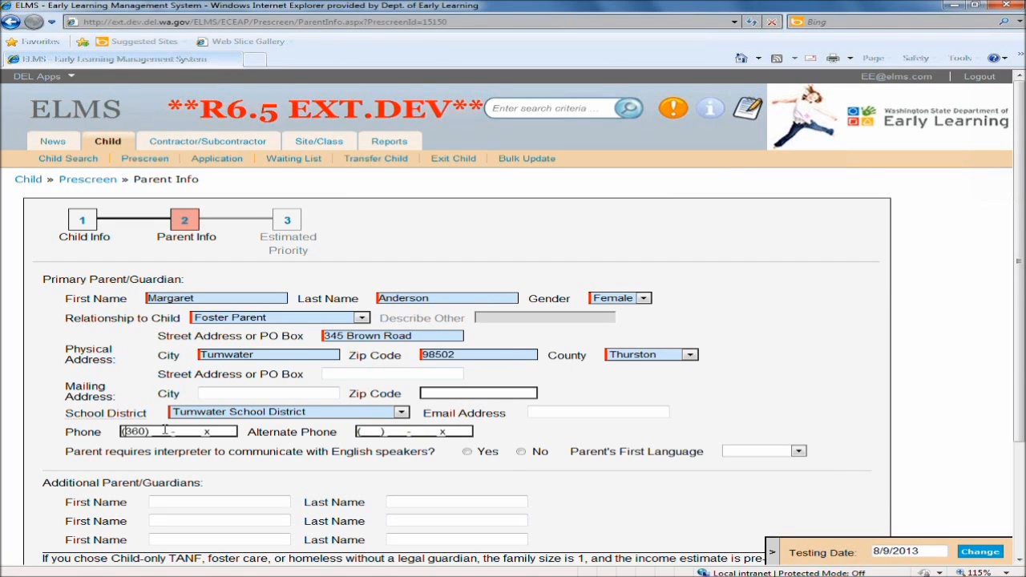
{"action": "type", "text": "360) "}
{"action": "type", "text": "4"}
{"action": "type", "text": "333) 333-3333 x"}
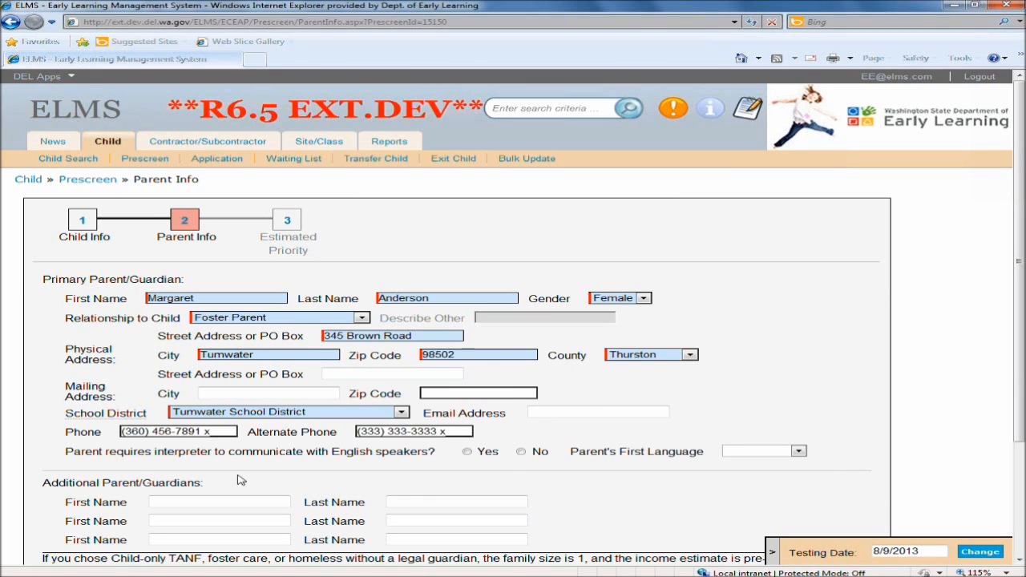
{"action": "left_click", "coordinate": [522, 452]}
Review the pre-filled family size and annual income note, then continue to the Estimated Priority page.
{"action": "scroll", "coordinate": [557, 505], "scroll_direction": "down", "scroll_amount": 3}
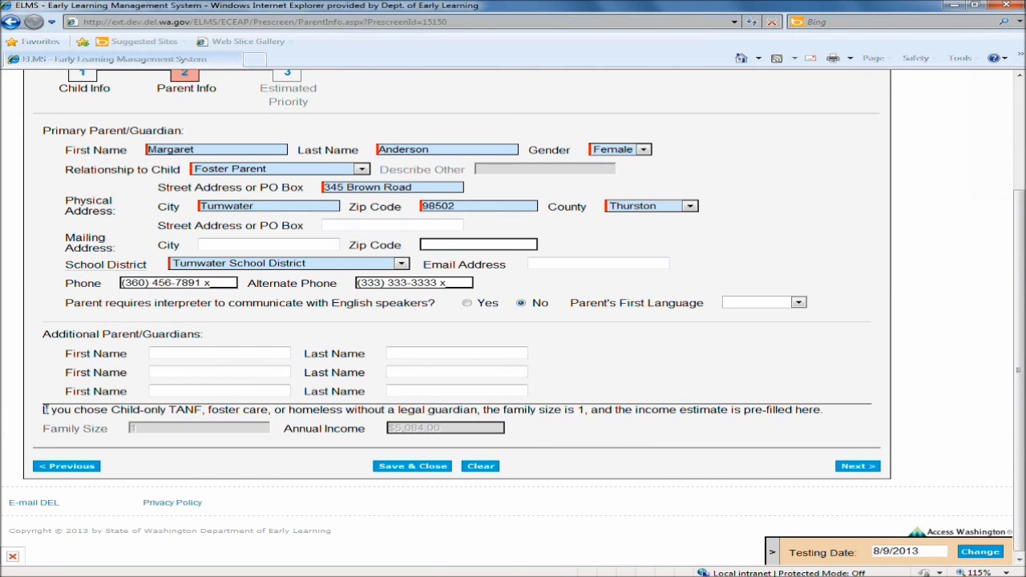
{"action": "left_click_drag", "start_coordinate": [829, 411], "coordinate": [30, 416]}
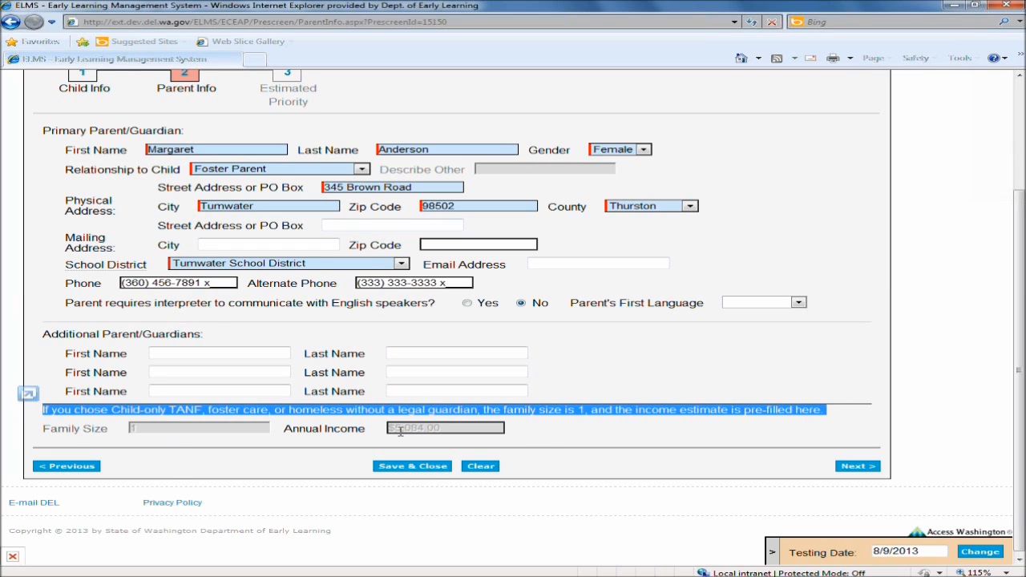
{"action": "left_click", "coordinate": [542, 434]}
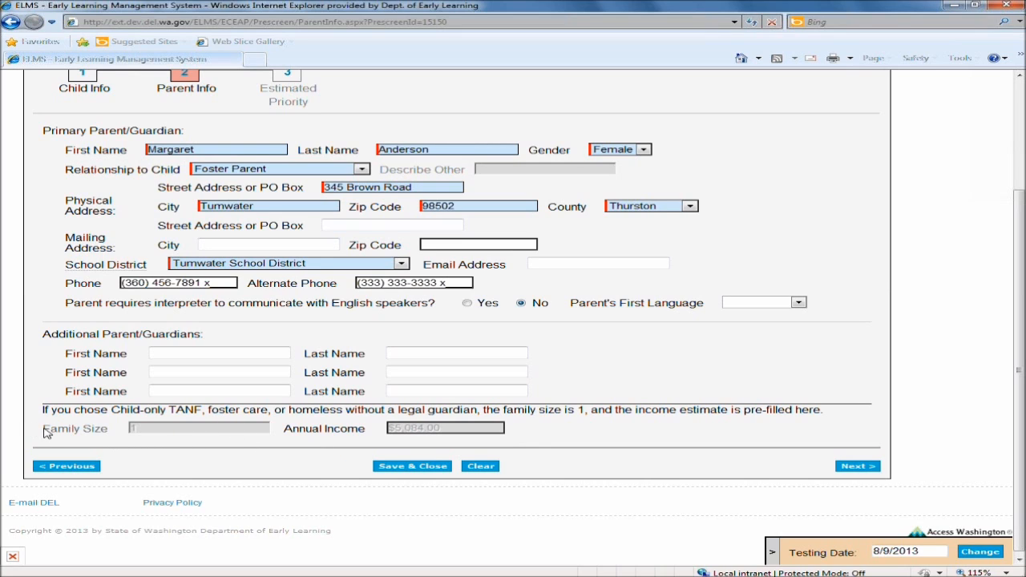
{"action": "left_click_drag", "start_coordinate": [44, 431], "coordinate": [104, 436]}
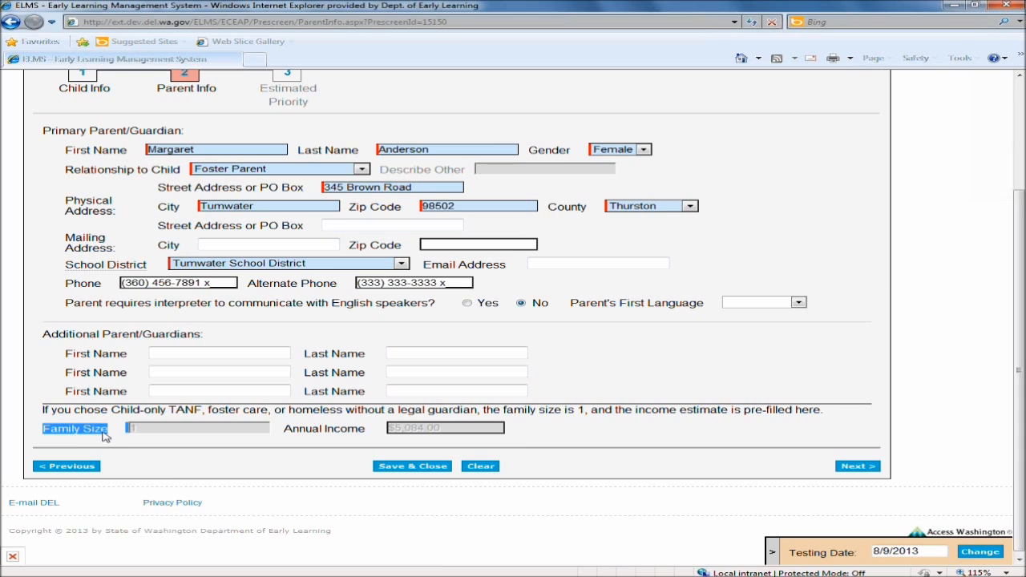
{"action": "left_click", "coordinate": [286, 431]}
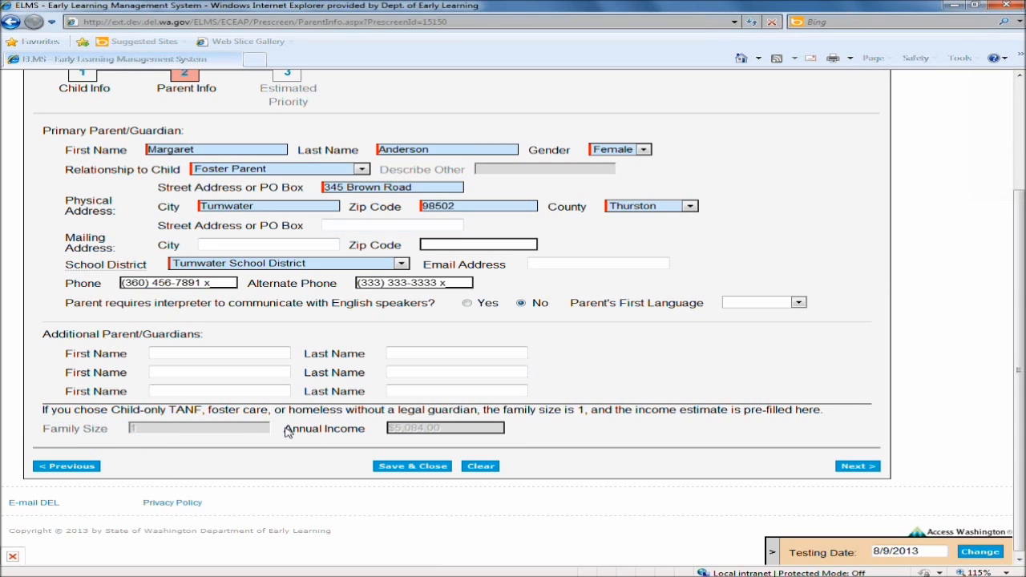
{"action": "left_click_drag", "start_coordinate": [287, 430], "coordinate": [433, 433]}
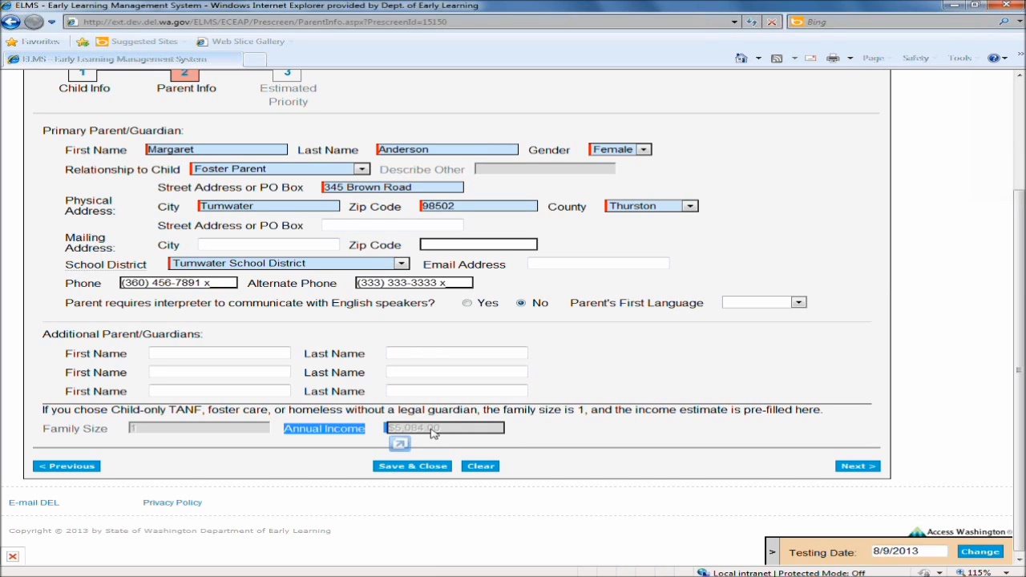
{"action": "left_click", "coordinate": [574, 436]}
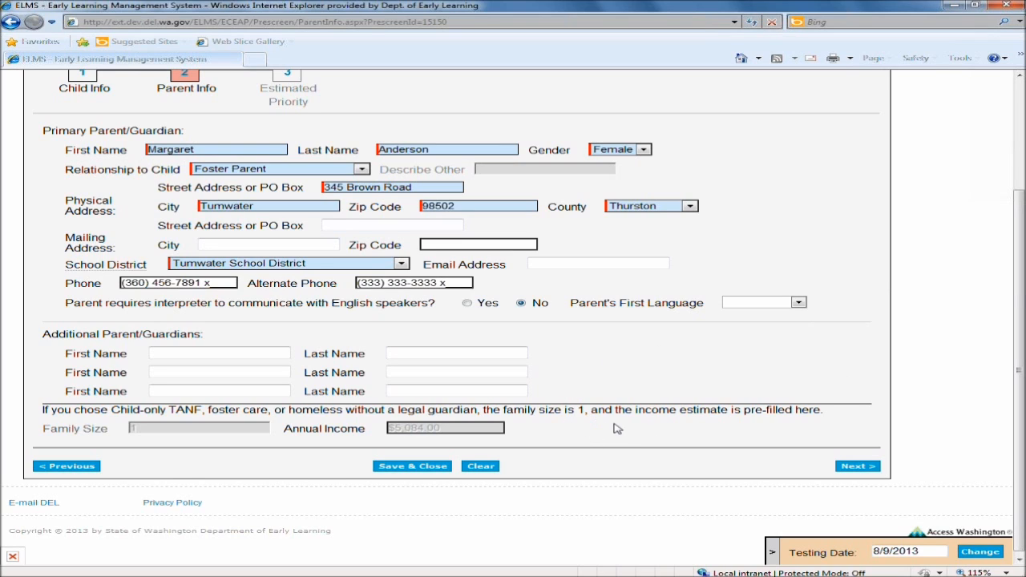
{"action": "left_click", "coordinate": [852, 467]}
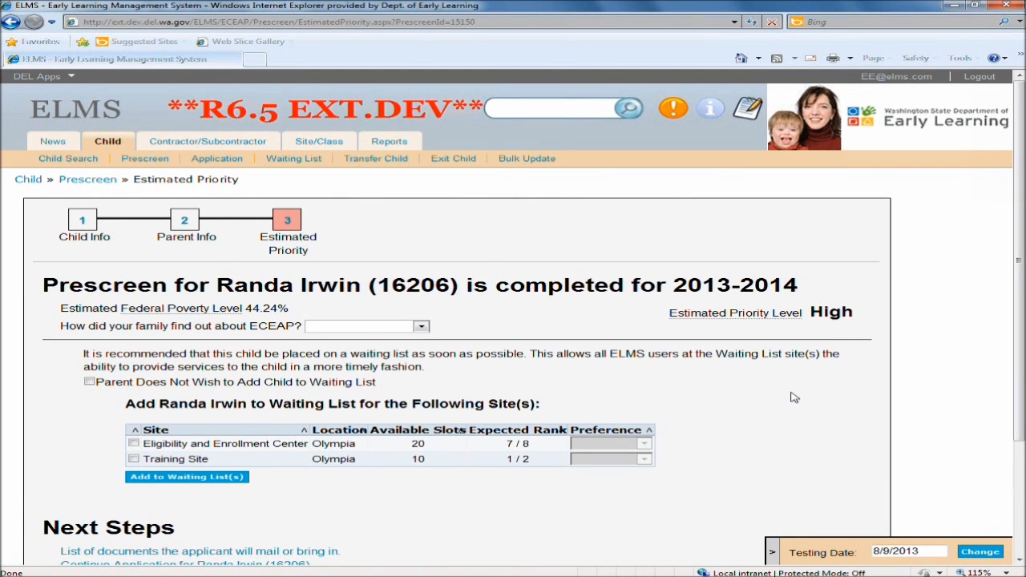
Review the completed prescreen's estimated priority and waiting list options, then leave the page.
{"action": "scroll", "coordinate": [793, 397], "scroll_direction": "down", "scroll_amount": 1}
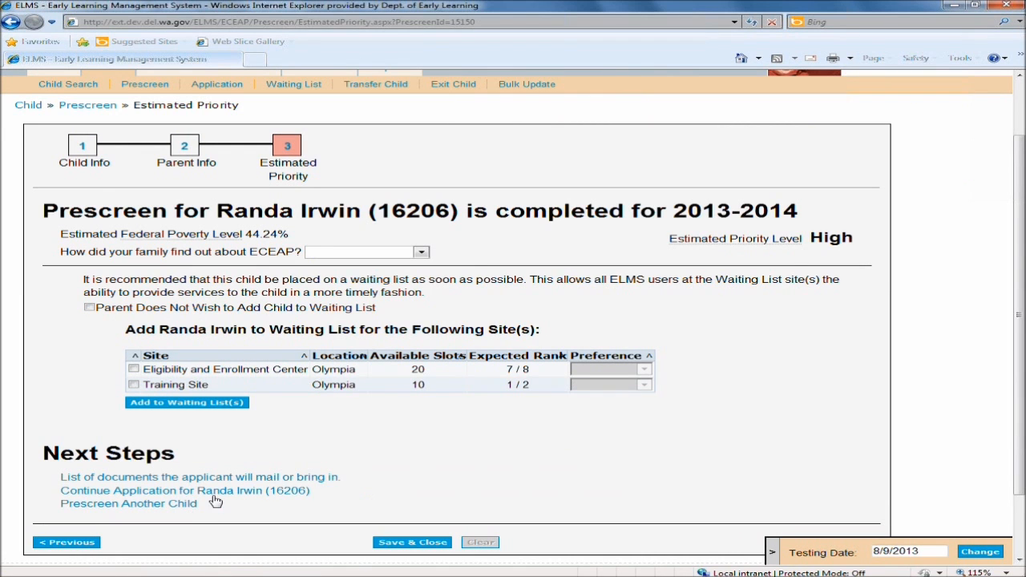
{"action": "scroll", "coordinate": [514, 480], "scroll_direction": "up", "scroll_amount": 1}
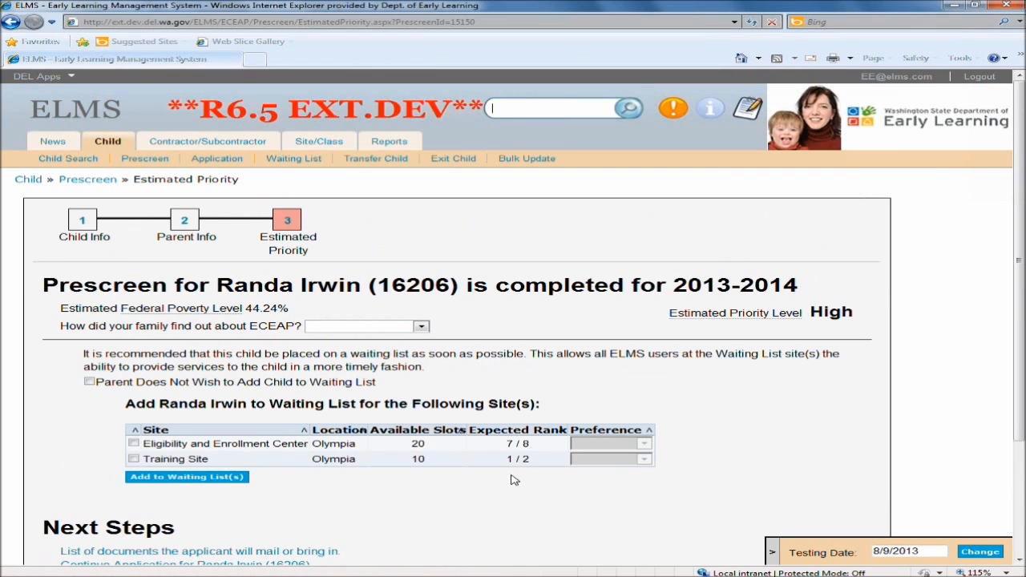
{"action": "scroll", "coordinate": [513, 480], "scroll_direction": "down", "scroll_amount": 1}
{"action": "left_click", "coordinate": [439, 471]}
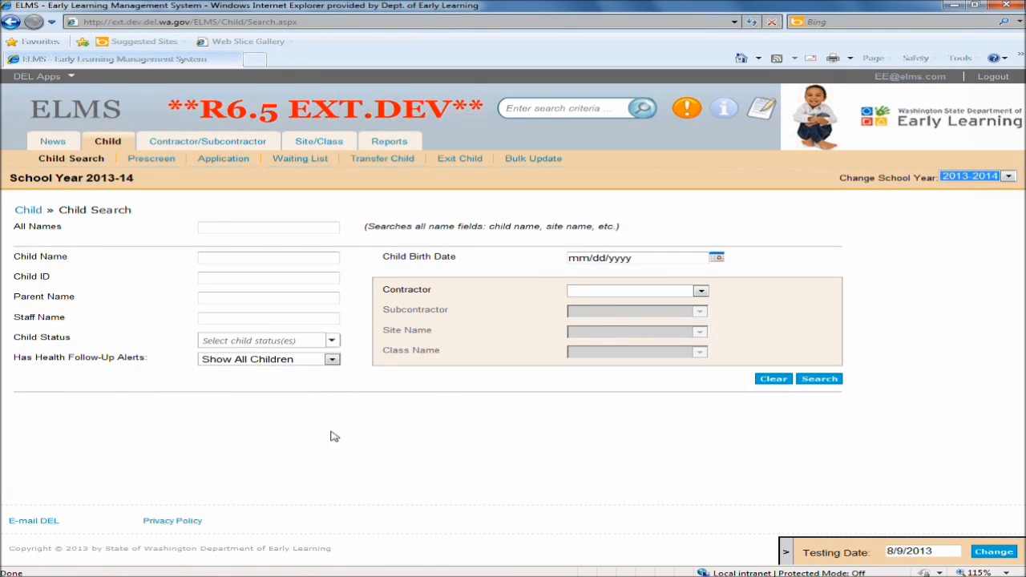
Start a new child prescreen and set the child's birth date to 4/16/2010.
{"action": "left_click", "coordinate": [156, 165]}
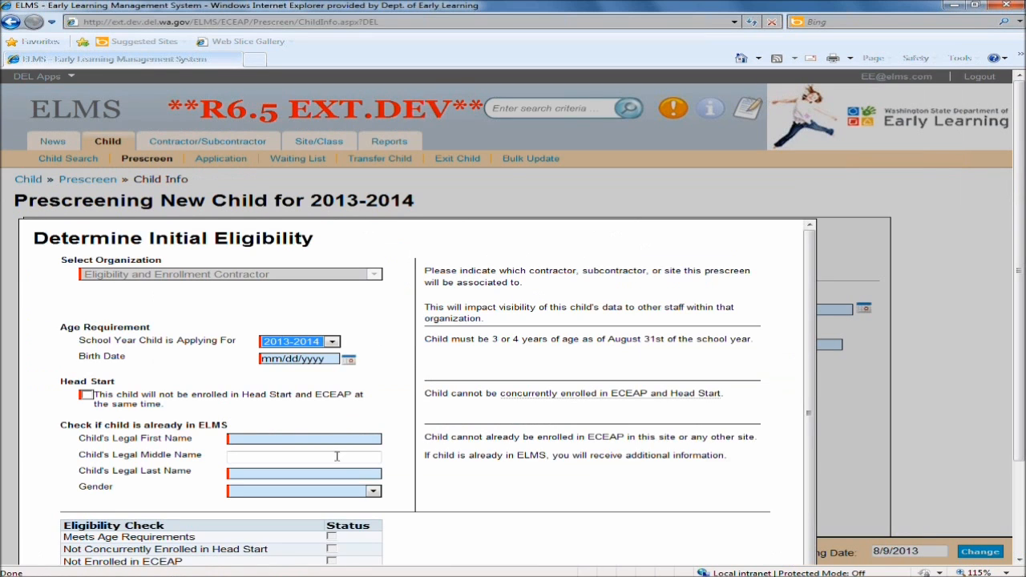
{"action": "left_click", "coordinate": [350, 361]}
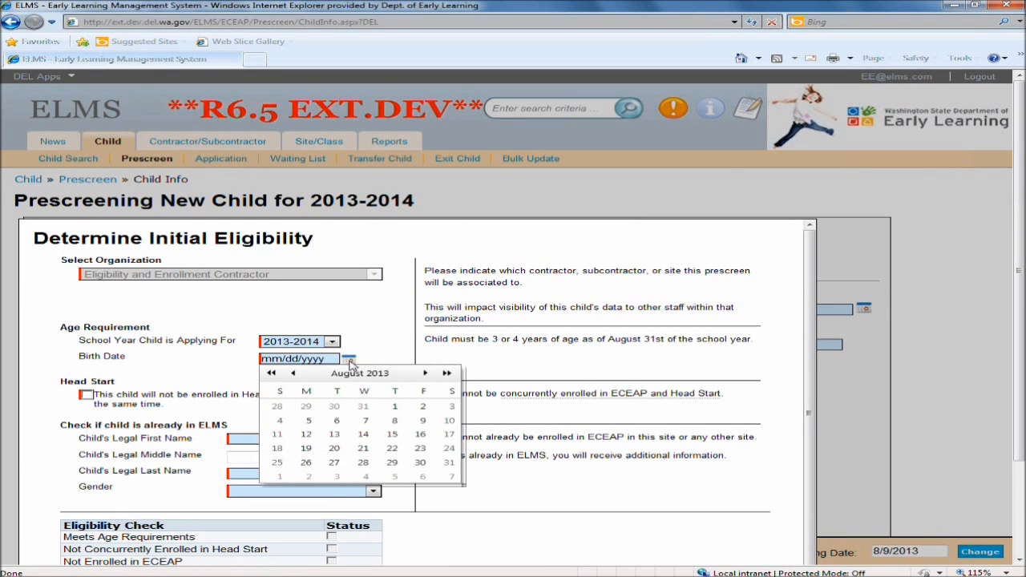
{"action": "left_click", "coordinate": [311, 358]}
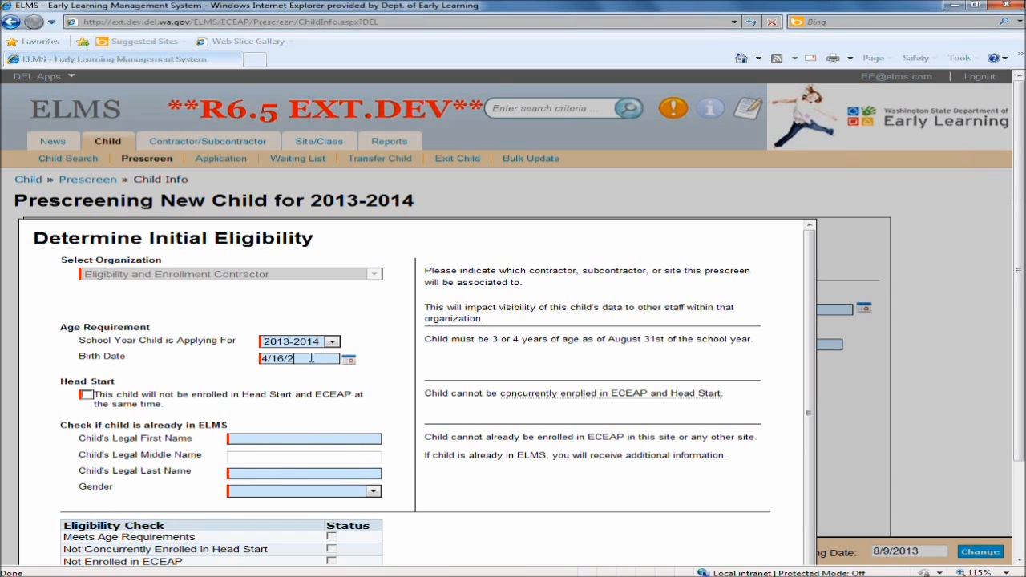
{"action": "key", "text": "Tab"}
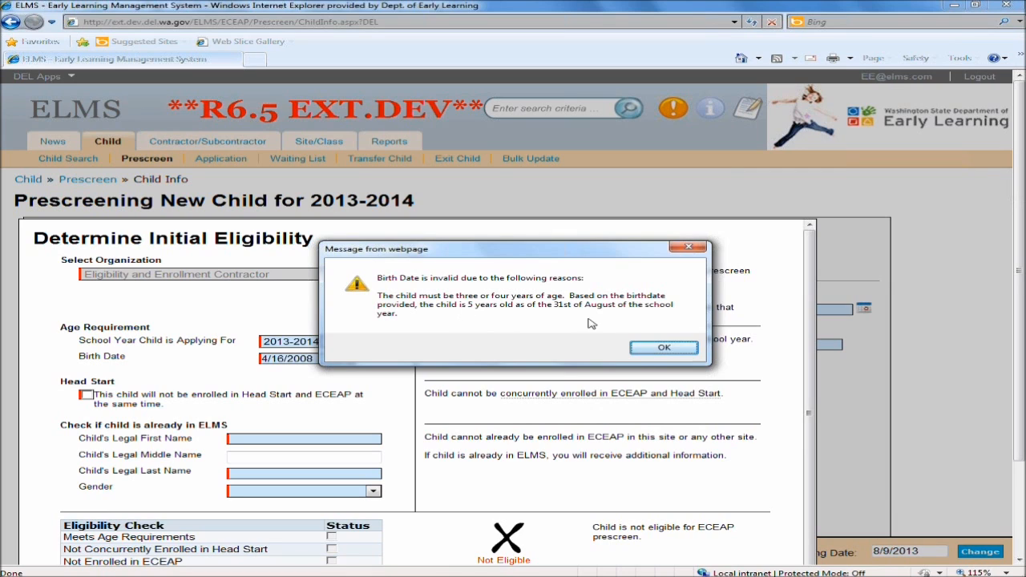
{"action": "left_click", "coordinate": [664, 349]}
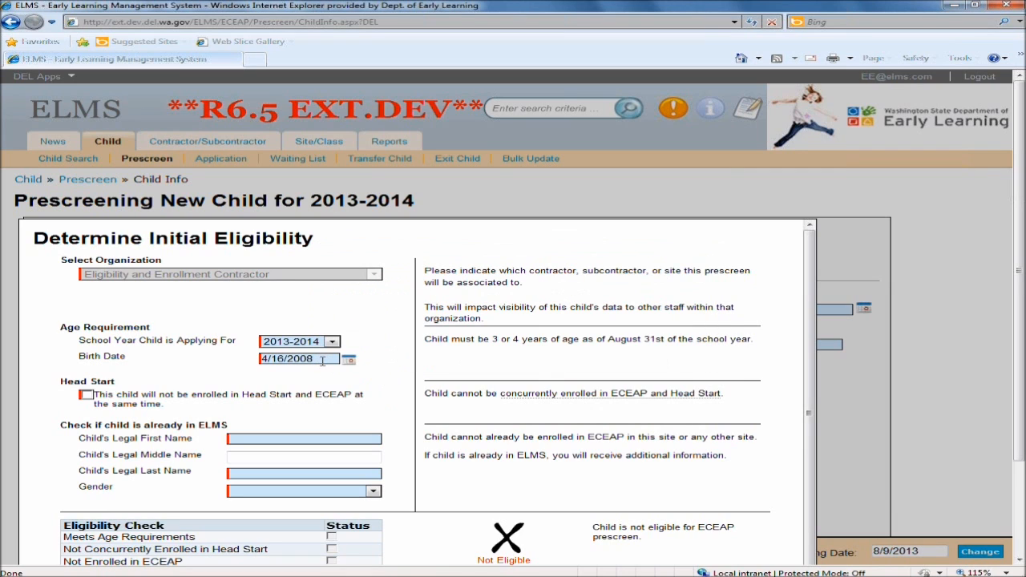
{"action": "type", "text": "1"}
{"action": "key", "text": "Tab"}
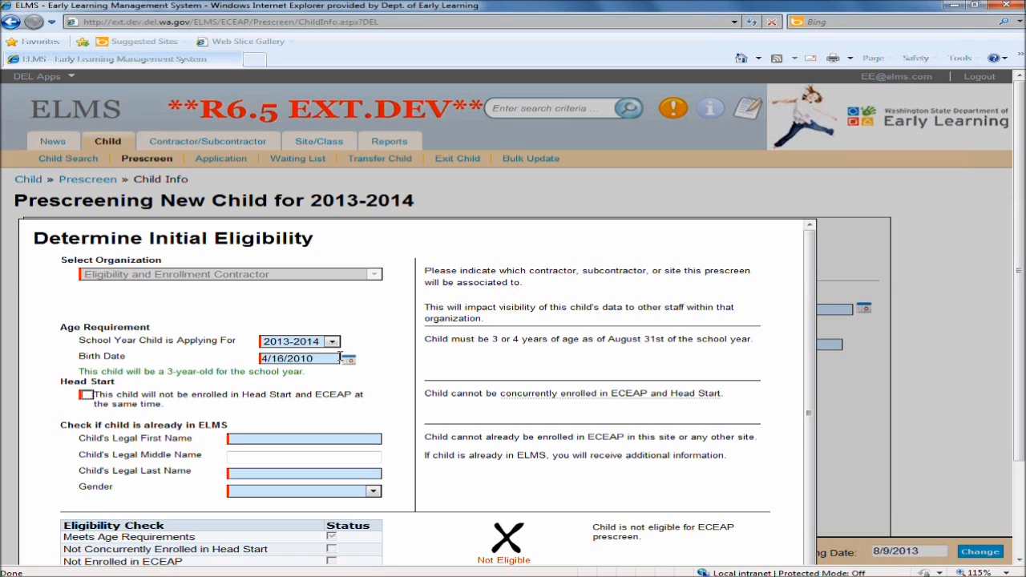
Enter the new child's legal first and last name and set gender to Male.
{"action": "left_click_drag", "start_coordinate": [79, 372], "coordinate": [305, 375]}
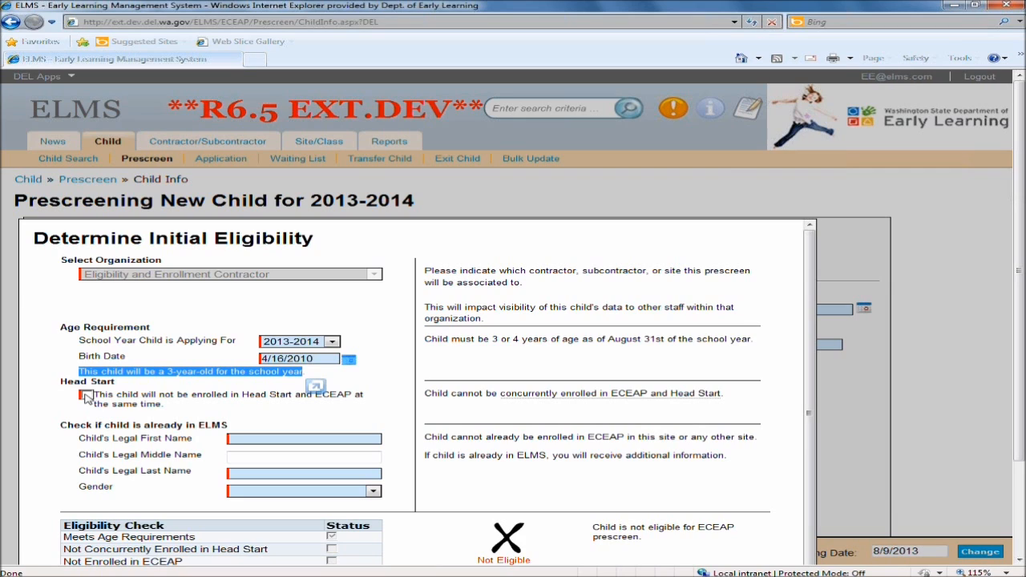
{"action": "left_click", "coordinate": [270, 428]}
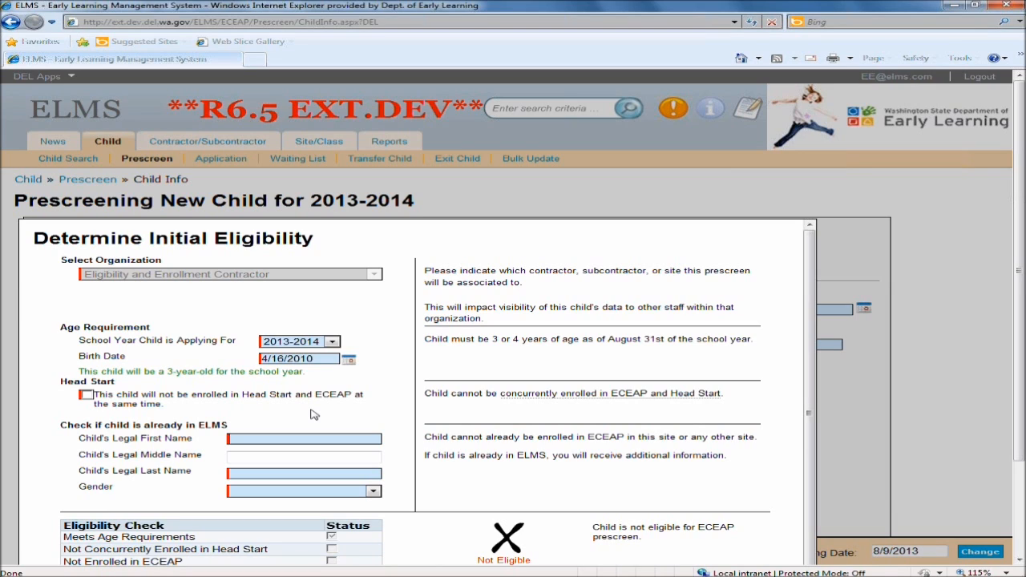
{"action": "key", "text": "Tab"}
{"action": "key", "text": "Tab"}
{"action": "type", "text": "Simps"}
{"action": "left_click", "coordinate": [265, 497]}
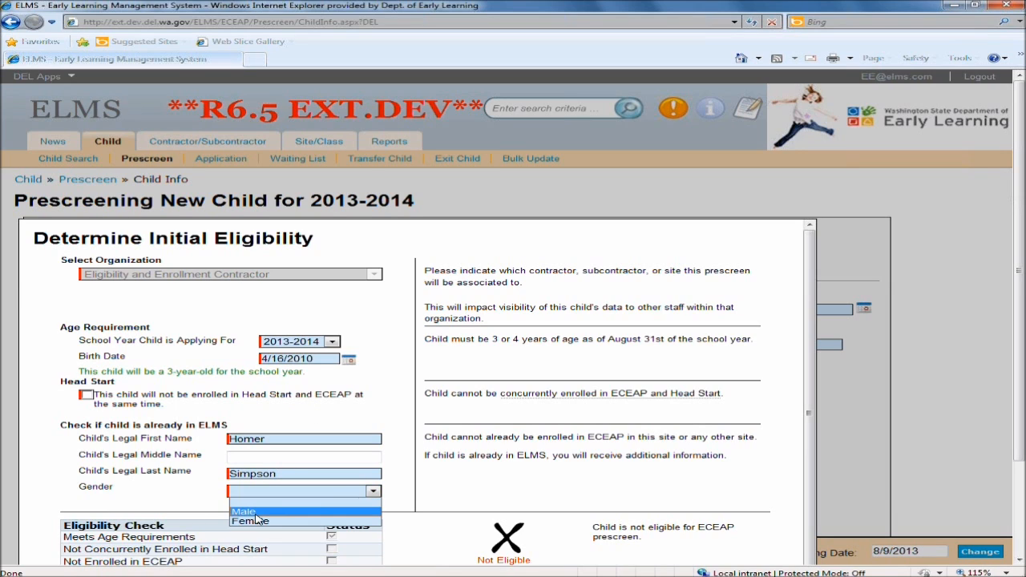
{"action": "left_click", "coordinate": [267, 510]}
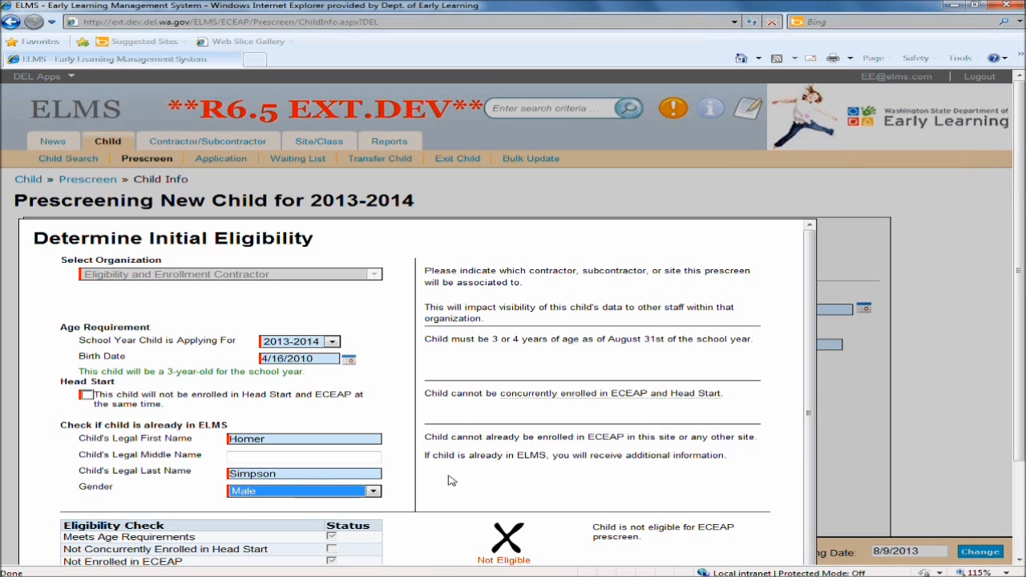
{"action": "left_click", "coordinate": [495, 494]}
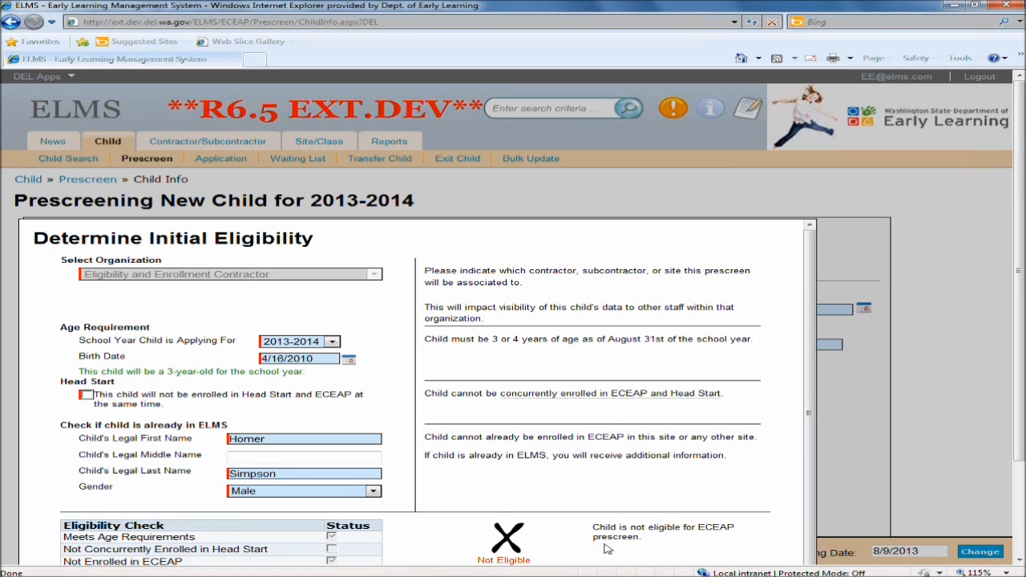
{"action": "scroll", "coordinate": [489, 513], "scroll_direction": "down", "scroll_amount": 2}
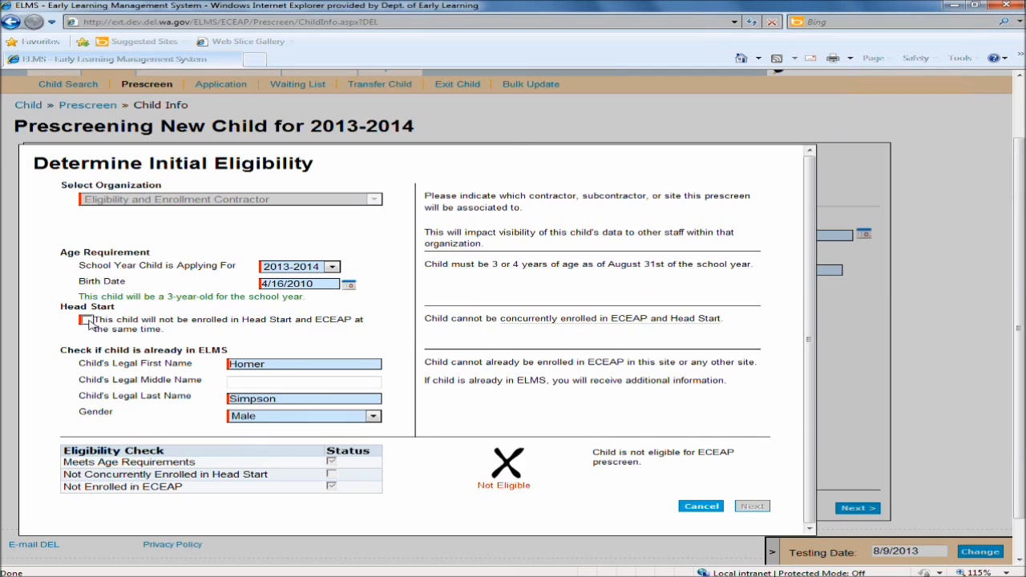
Confirm the child will not be in Head Start, then answer No to the IEP, developmental delay and foster care questions.
{"action": "left_click", "coordinate": [85, 320]}
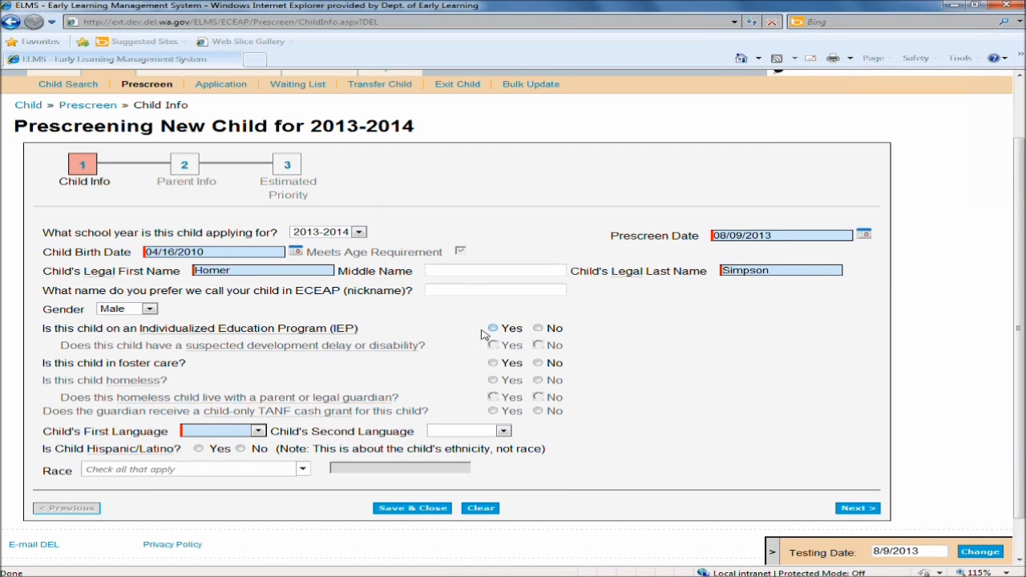
{"action": "left_click", "coordinate": [538, 328]}
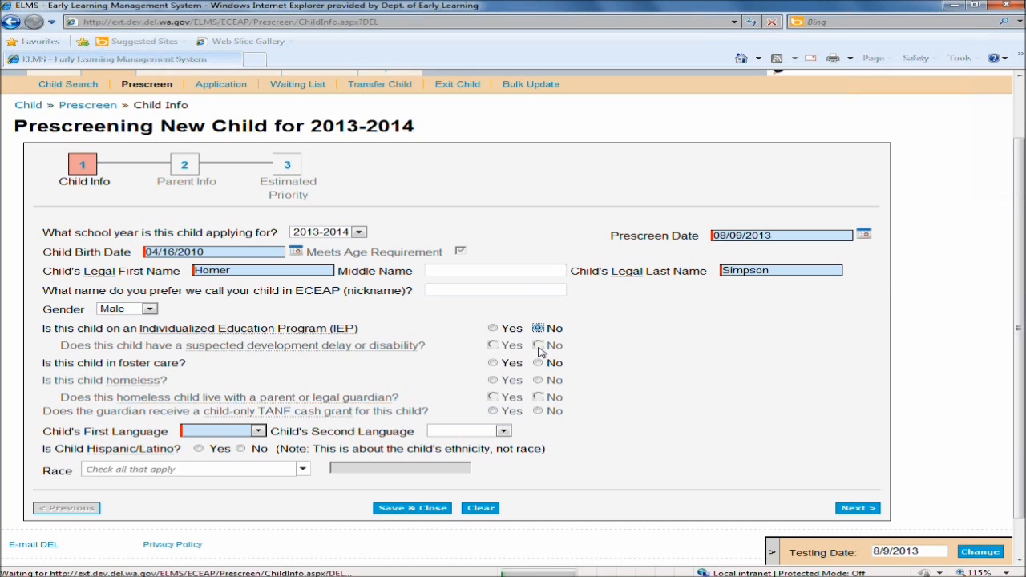
{"action": "left_click", "coordinate": [538, 346]}
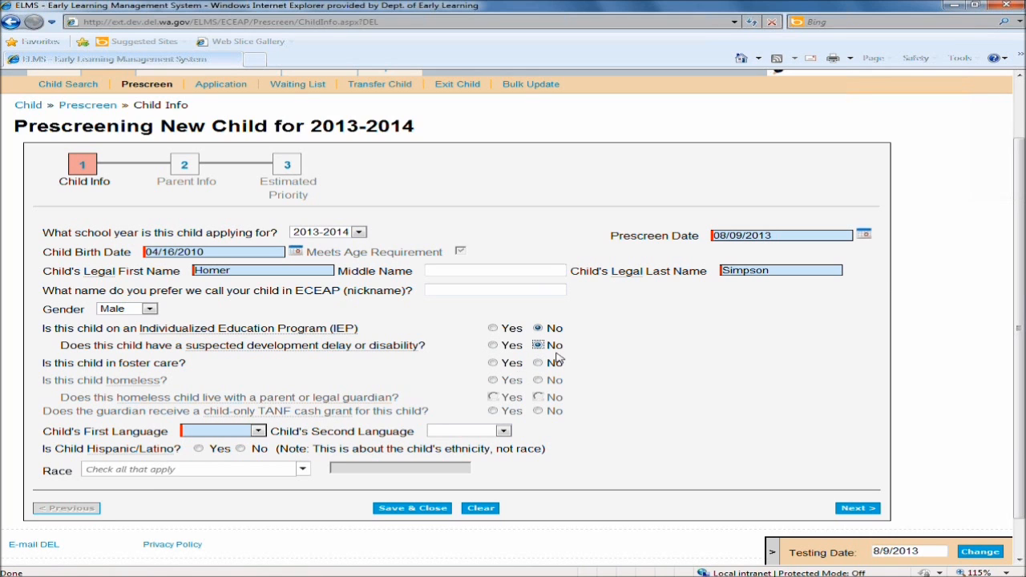
{"action": "left_click", "coordinate": [538, 363]}
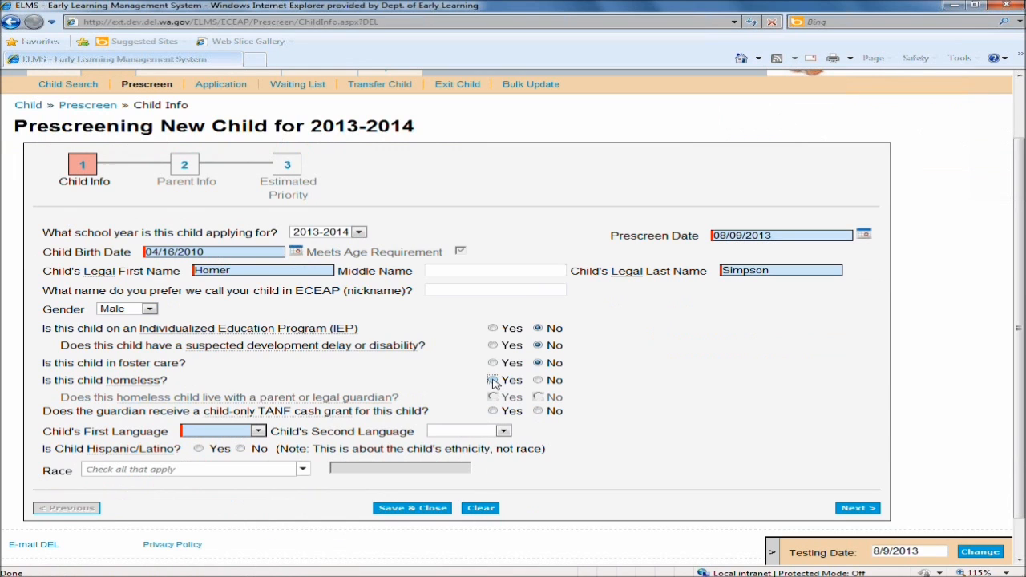
Mark the child as homeless and not living with a parent or legal guardian.
{"action": "left_click", "coordinate": [493, 381]}
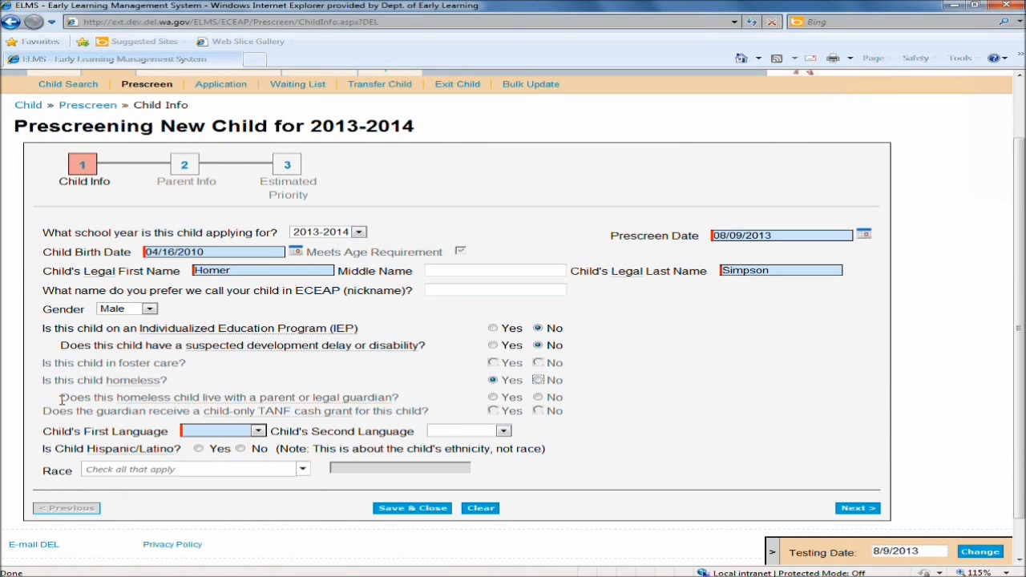
{"action": "left_click_drag", "start_coordinate": [62, 398], "coordinate": [425, 399]}
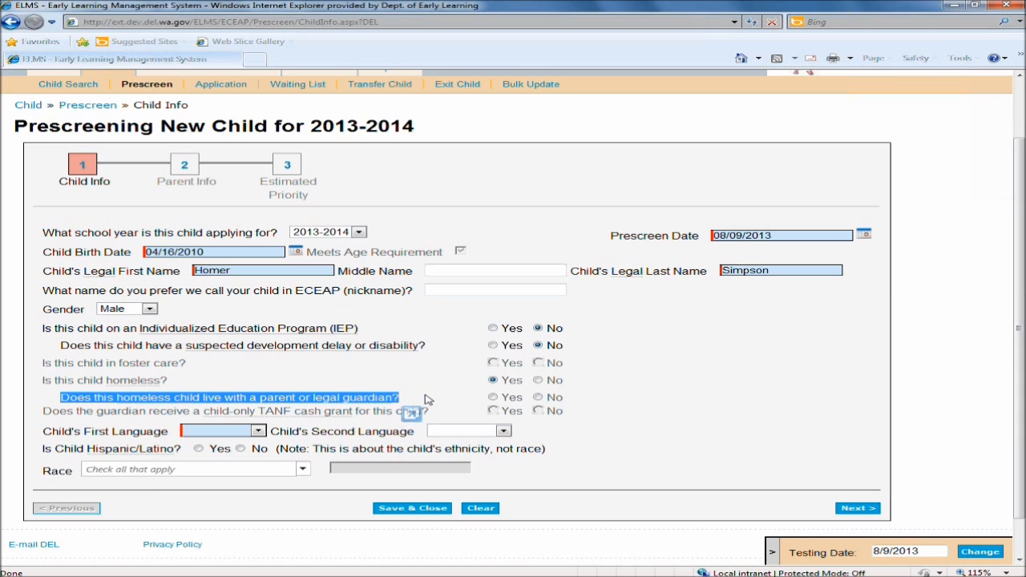
{"action": "left_click", "coordinate": [603, 399]}
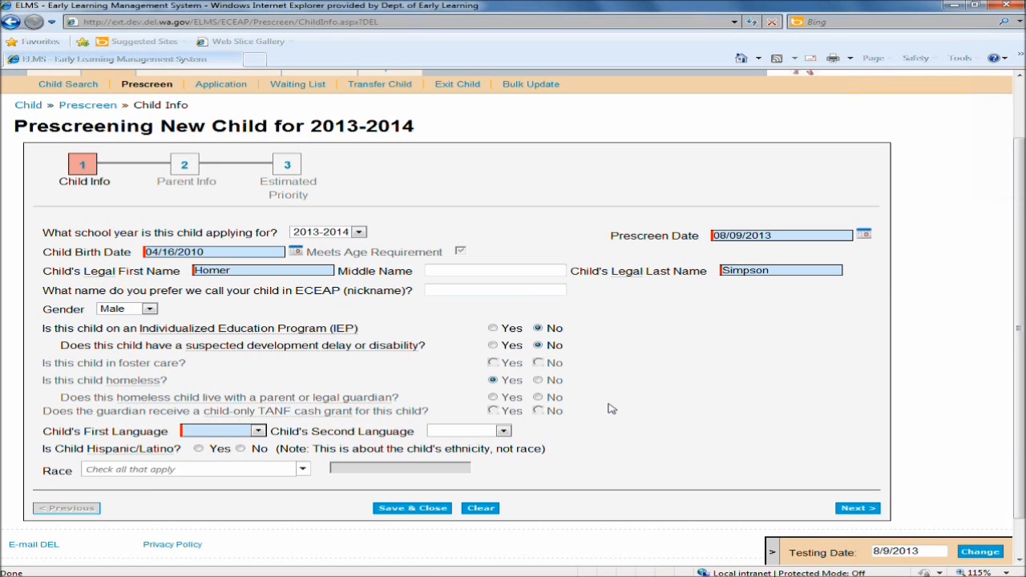
{"action": "left_click", "coordinate": [538, 398]}
Set the child's first language to Spanish and race to Biracial/Multi-racial.
{"action": "left_click", "coordinate": [257, 431]}
{"action": "left_click", "coordinate": [216, 460]}
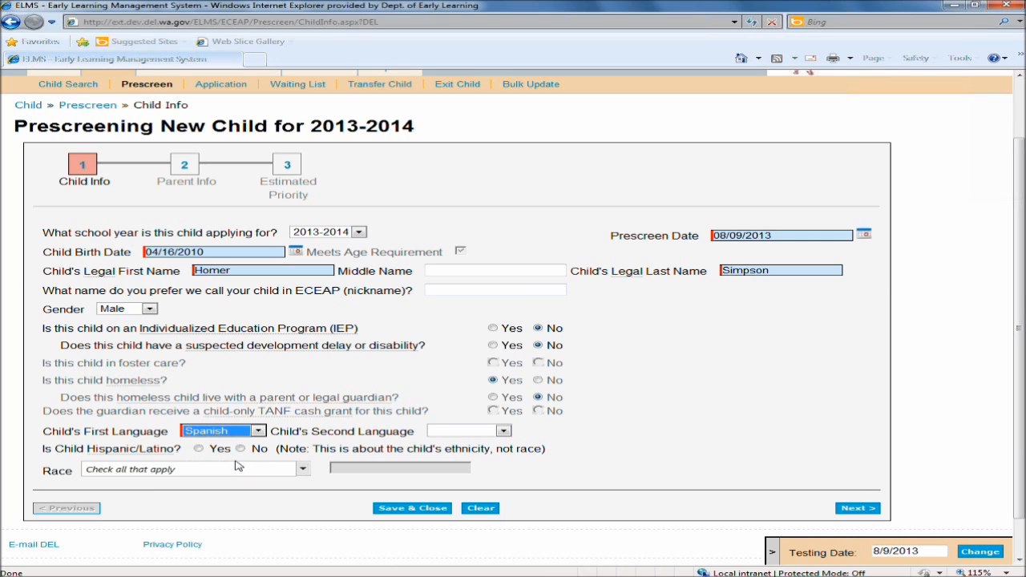
{"action": "left_click", "coordinate": [222, 469]}
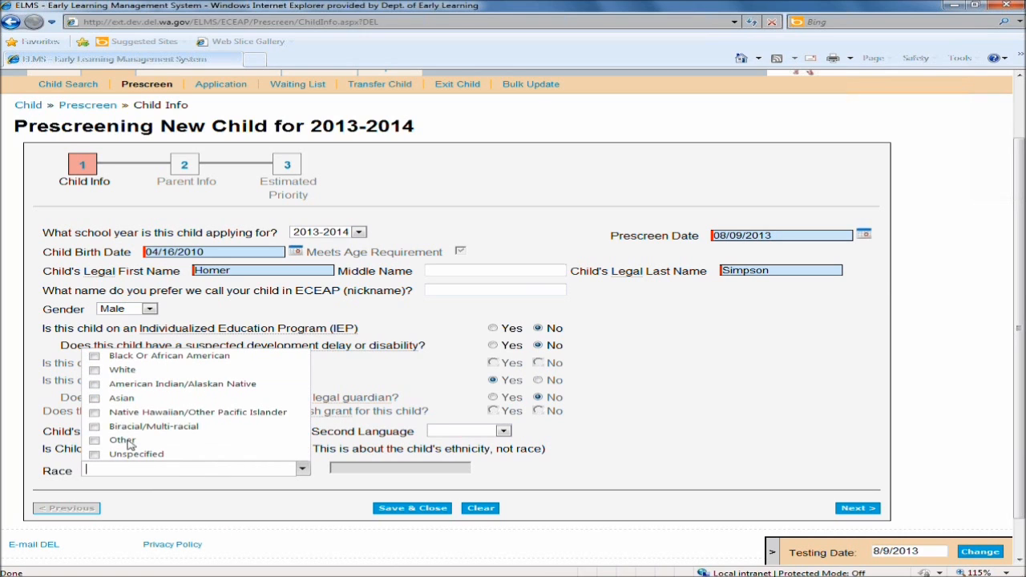
{"action": "left_click", "coordinate": [94, 426]}
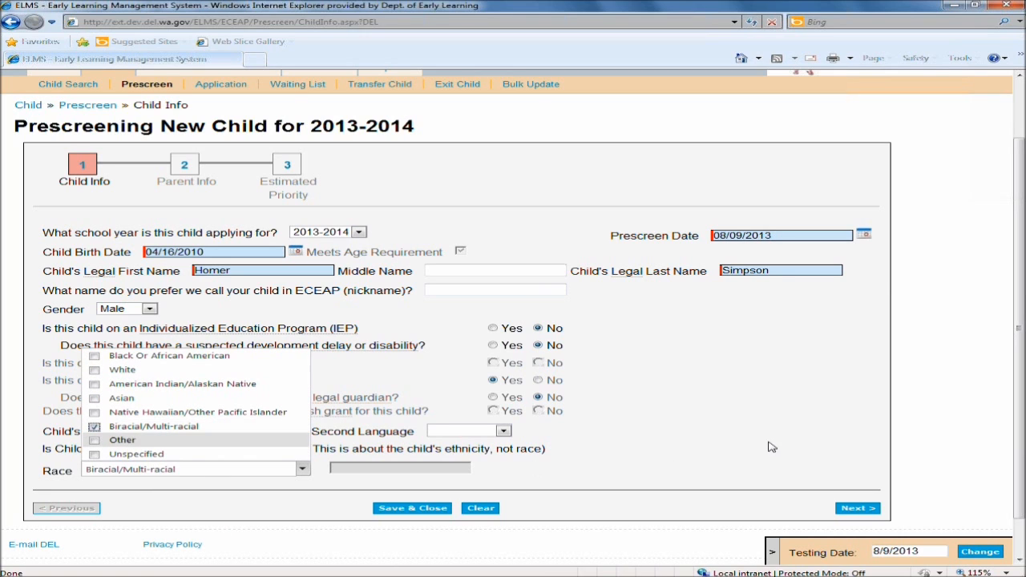
Set Hispanic/Latino to No and continue to the Parent Info page.
{"action": "left_click", "coordinate": [856, 508]}
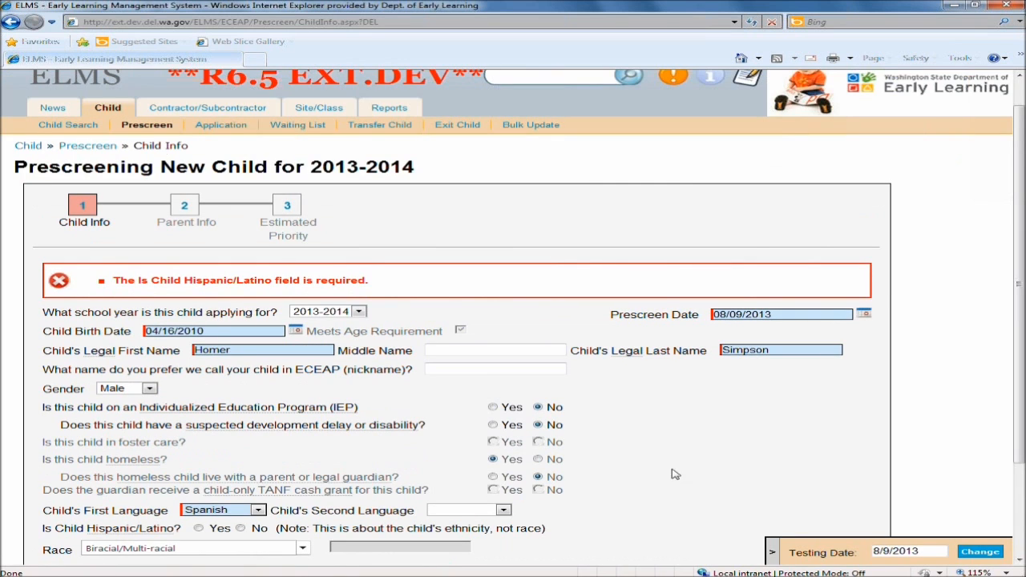
{"action": "scroll", "coordinate": [638, 441], "scroll_direction": "down", "scroll_amount": 2}
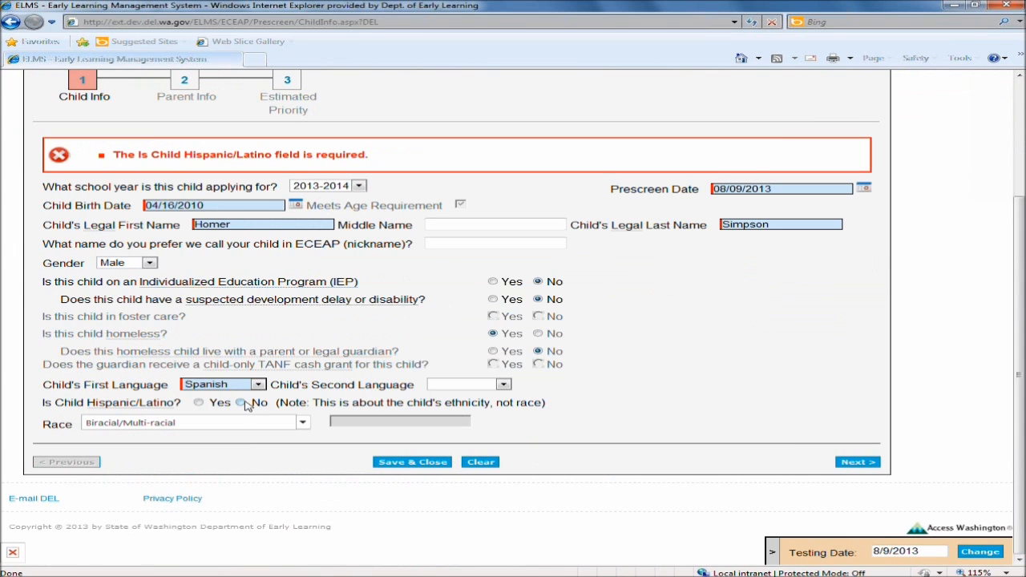
{"action": "left_click", "coordinate": [241, 403]}
{"action": "left_click", "coordinate": [856, 462]}
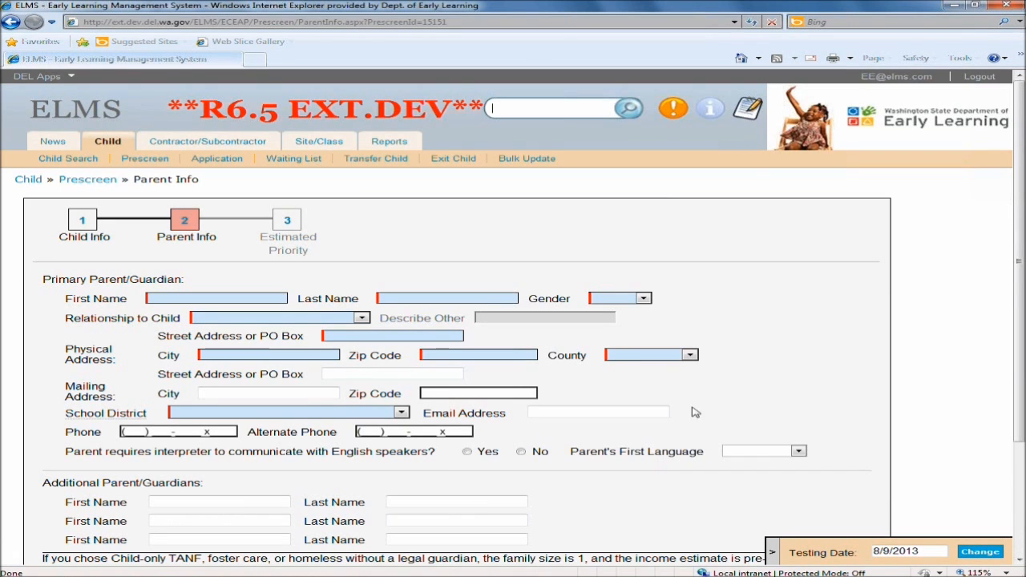
Enter the primary parent's first and last name as x, gender Male, and relationship to child Other.
{"action": "scroll", "coordinate": [719, 375], "scroll_direction": "down", "scroll_amount": 2}
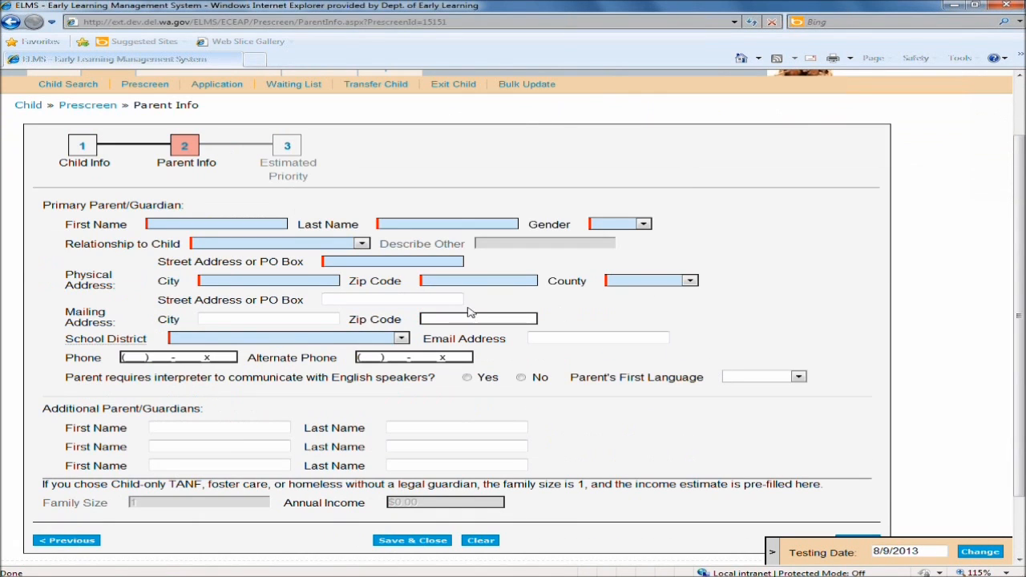
{"action": "left_click", "coordinate": [244, 229]}
{"action": "type", "text": "x"}
{"action": "left_click", "coordinate": [501, 221]}
{"action": "type", "text": "x"}
{"action": "left_click", "coordinate": [628, 224]}
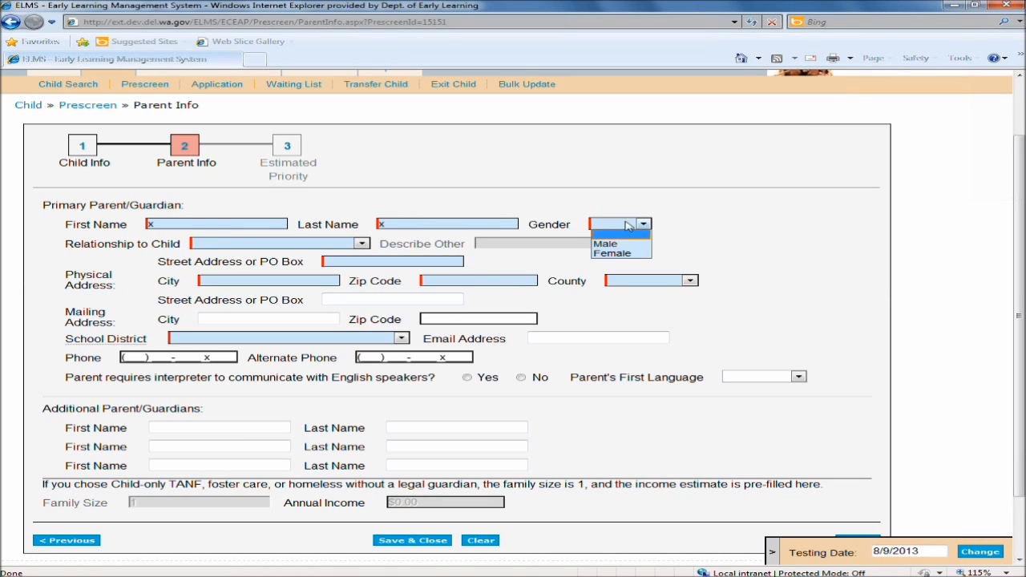
{"action": "left_click", "coordinate": [625, 242]}
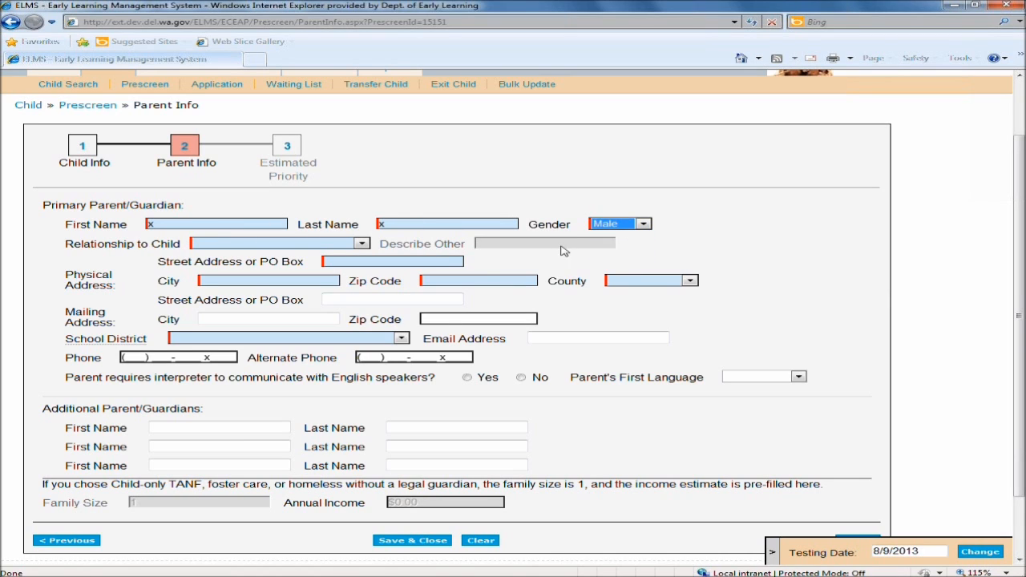
{"action": "left_click", "coordinate": [336, 247]}
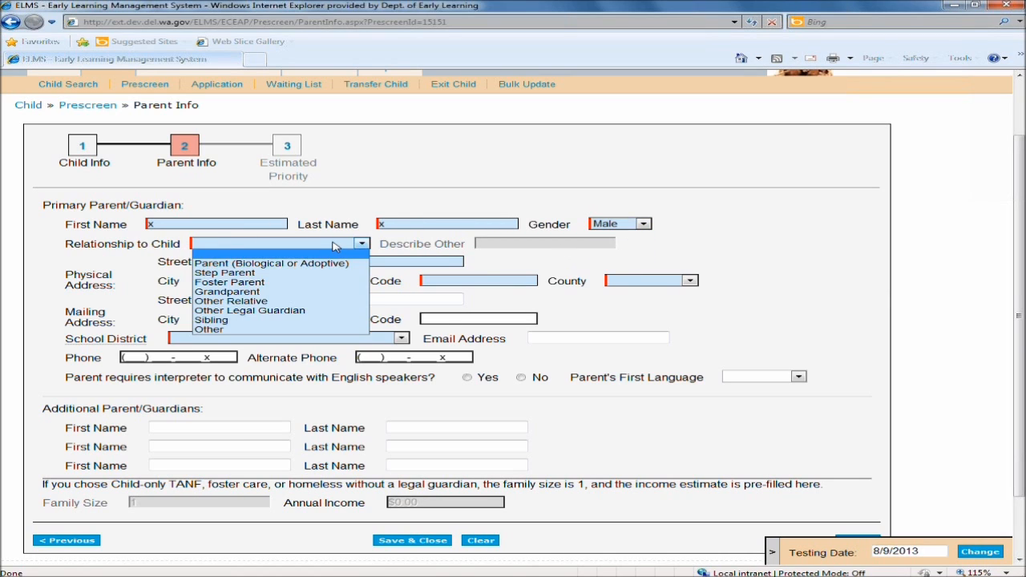
{"action": "left_click", "coordinate": [224, 331]}
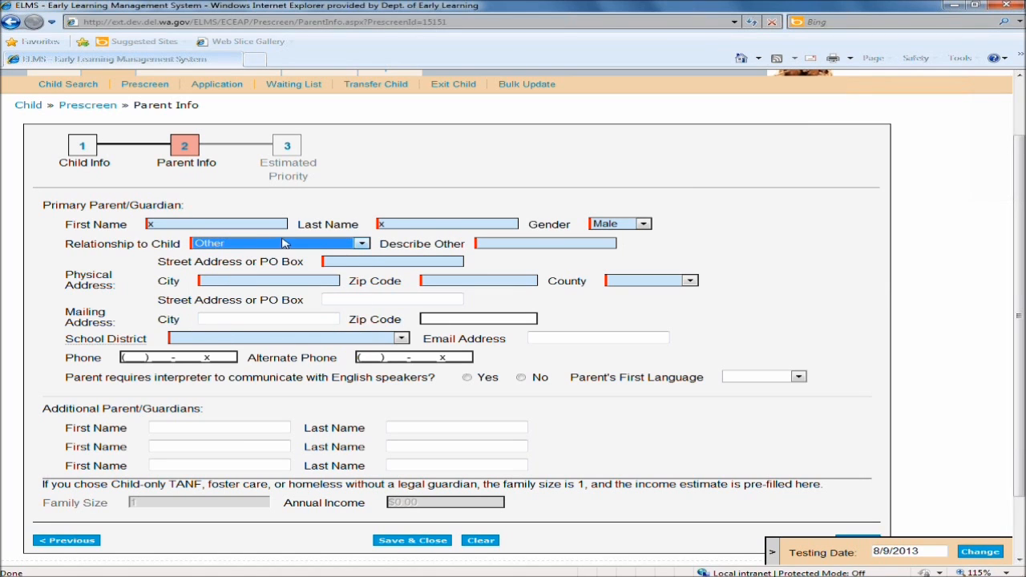
Fill in the physical address as x, city x, zip 11111, county Benton, school district Carbonado School District, and the parent's phone number.
{"action": "left_click", "coordinate": [351, 261]}
{"action": "type", "text": "x"}
{"action": "left_click", "coordinate": [265, 280]}
{"action": "type", "text": "x"}
{"action": "left_click", "coordinate": [451, 281]}
{"action": "type", "text": "11111"}
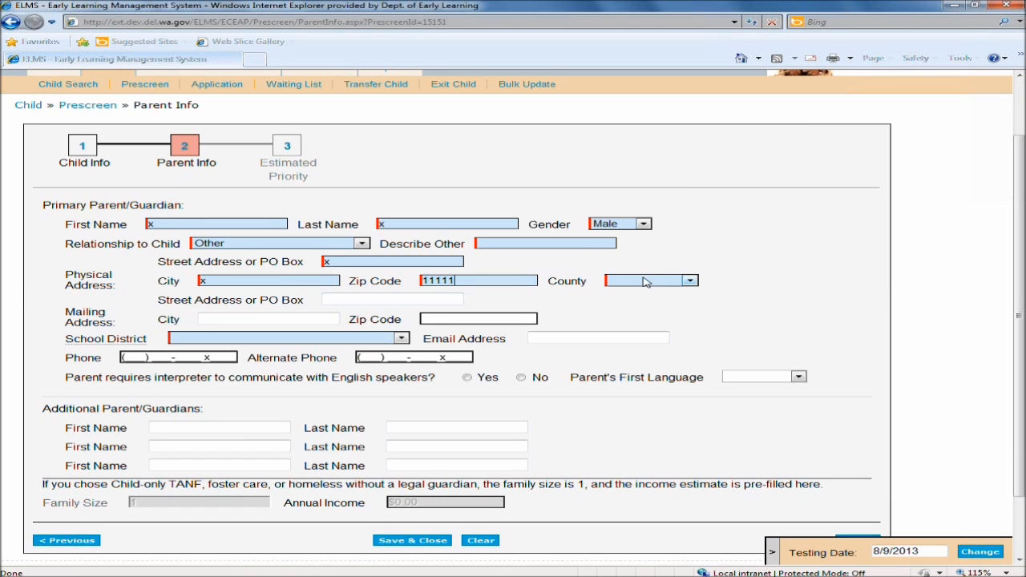
{"action": "left_click", "coordinate": [645, 280]}
{"action": "left_click", "coordinate": [642, 319]}
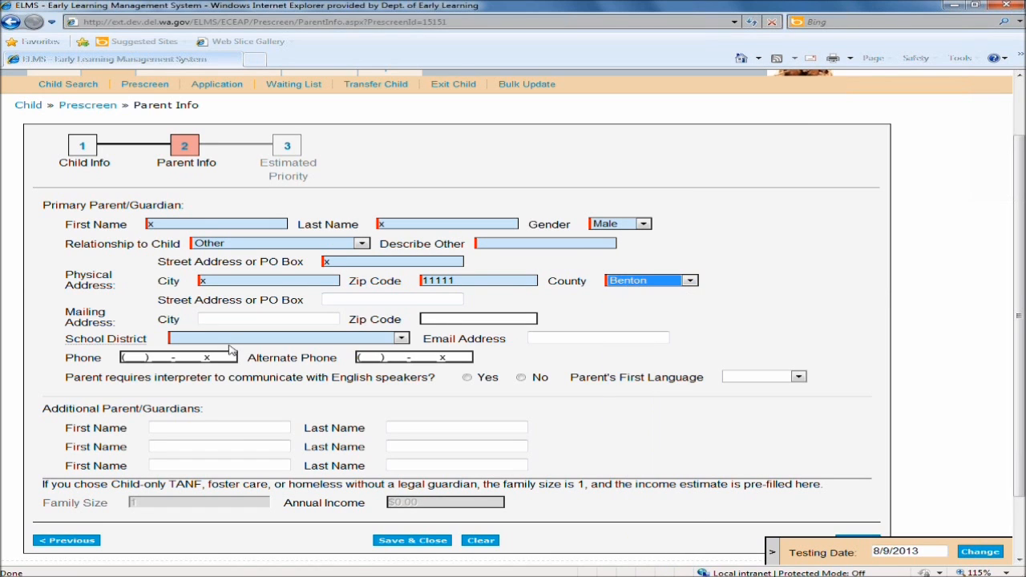
{"action": "left_click", "coordinate": [231, 341]}
{"action": "left_click", "coordinate": [240, 277]}
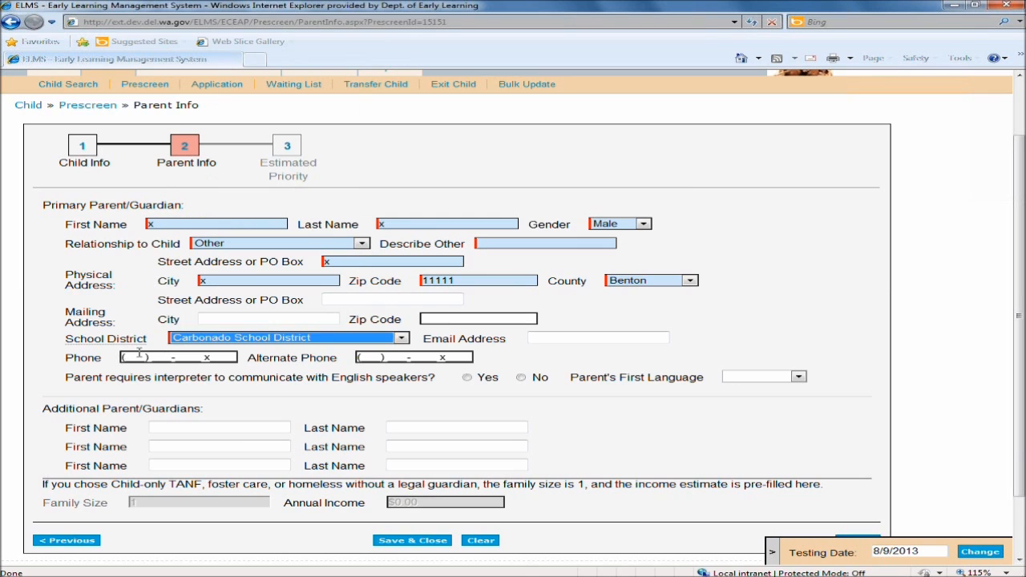
{"action": "left_click", "coordinate": [143, 358]}
{"action": "type", "text": "222) 222-2222 x"}
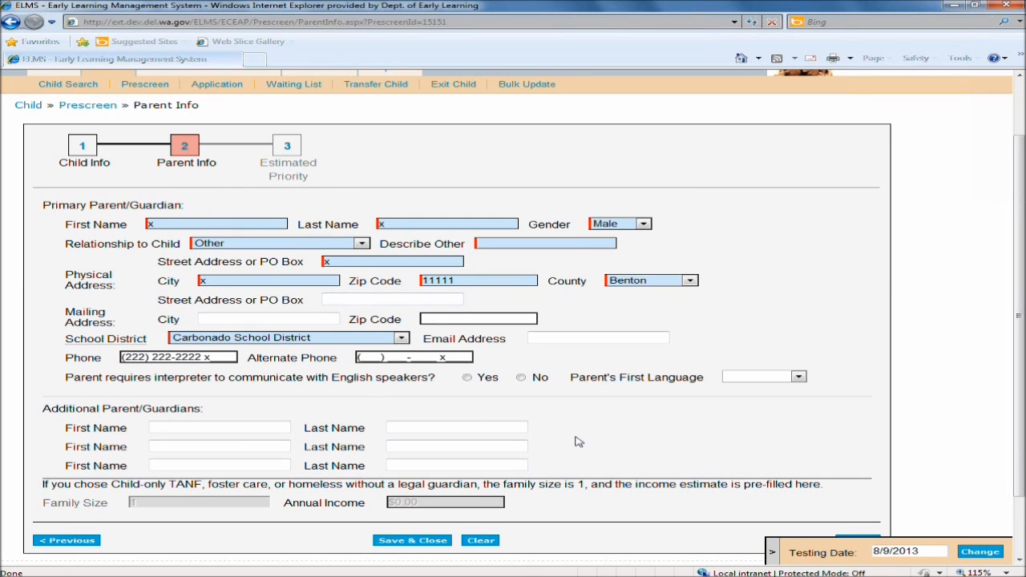
Review the family size and annual income note, then try to continue to the Estimated Priority page.
{"action": "scroll", "coordinate": [585, 432], "scroll_direction": "down", "scroll_amount": 2}
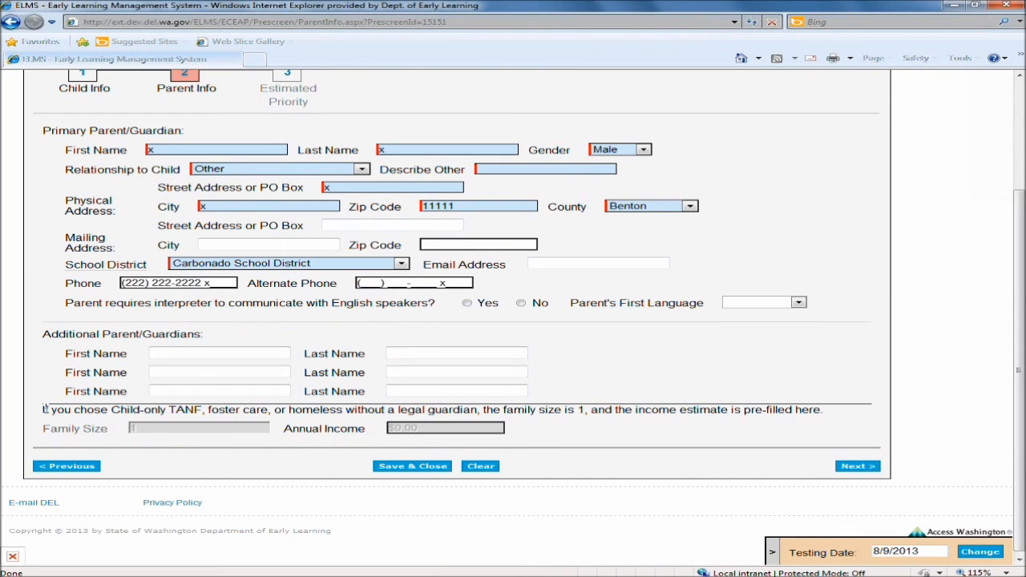
{"action": "left_click_drag", "start_coordinate": [60, 410], "coordinate": [478, 408]}
{"action": "left_click_drag", "start_coordinate": [46, 433], "coordinate": [116, 434]}
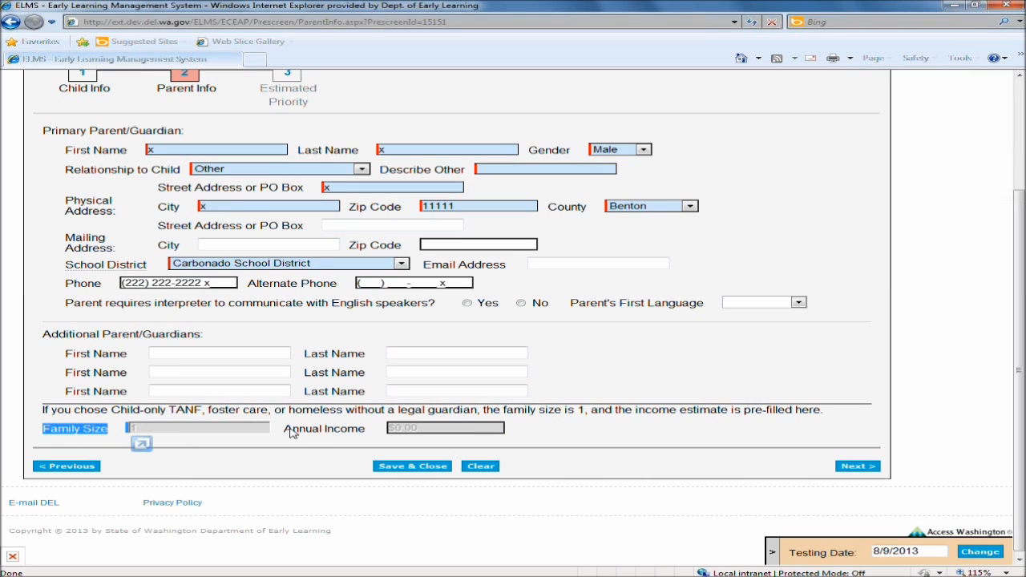
{"action": "left_click_drag", "start_coordinate": [287, 434], "coordinate": [376, 433]}
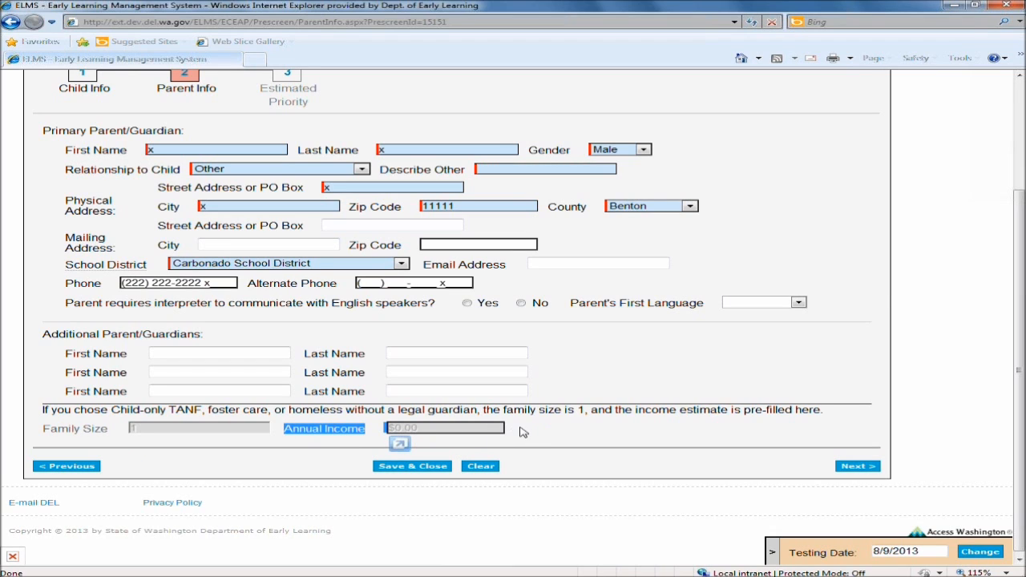
{"action": "left_click", "coordinate": [410, 433]}
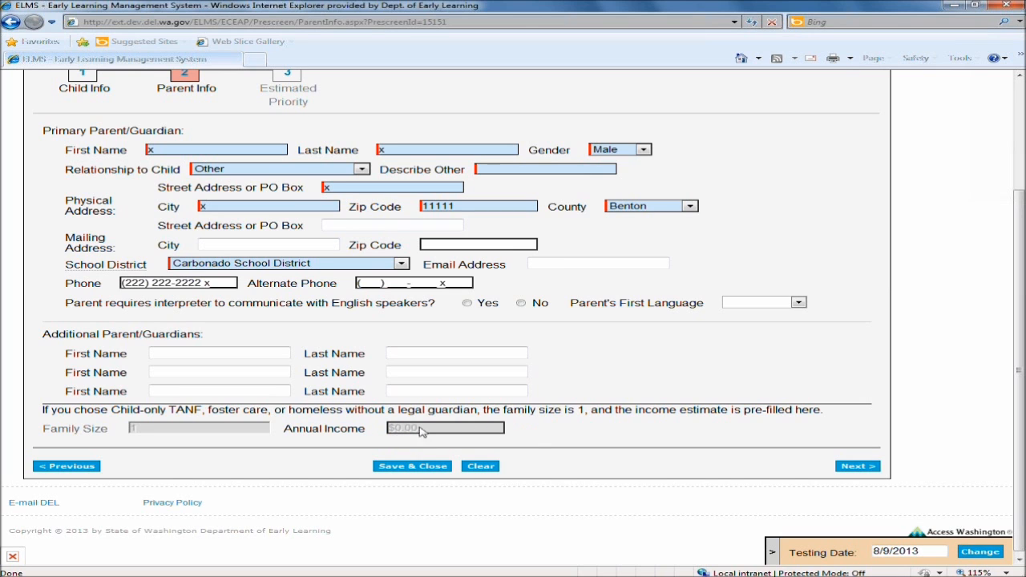
{"action": "left_click", "coordinate": [855, 466]}
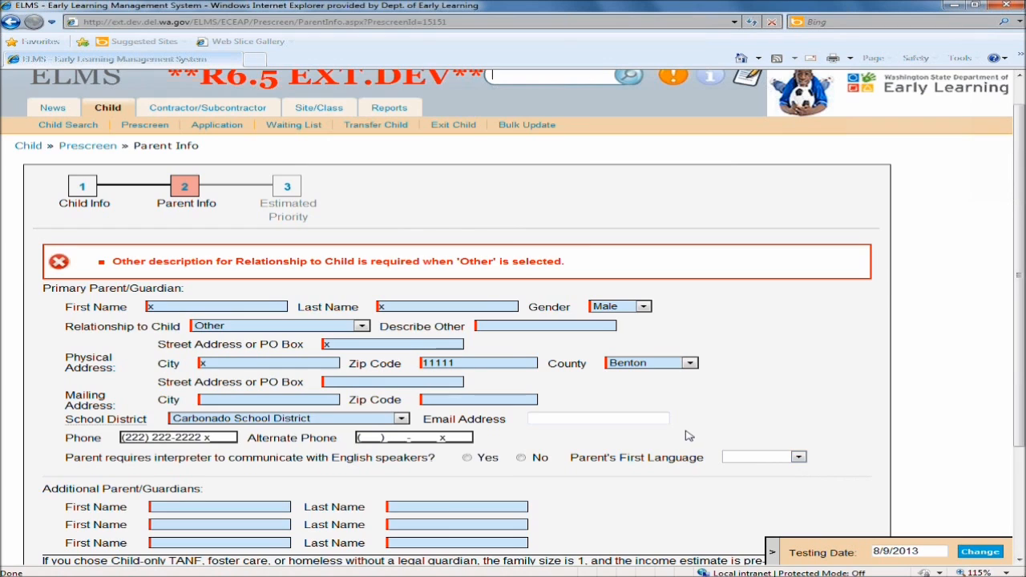
{"action": "scroll", "coordinate": [686, 436], "scroll_direction": "down", "scroll_amount": 1}
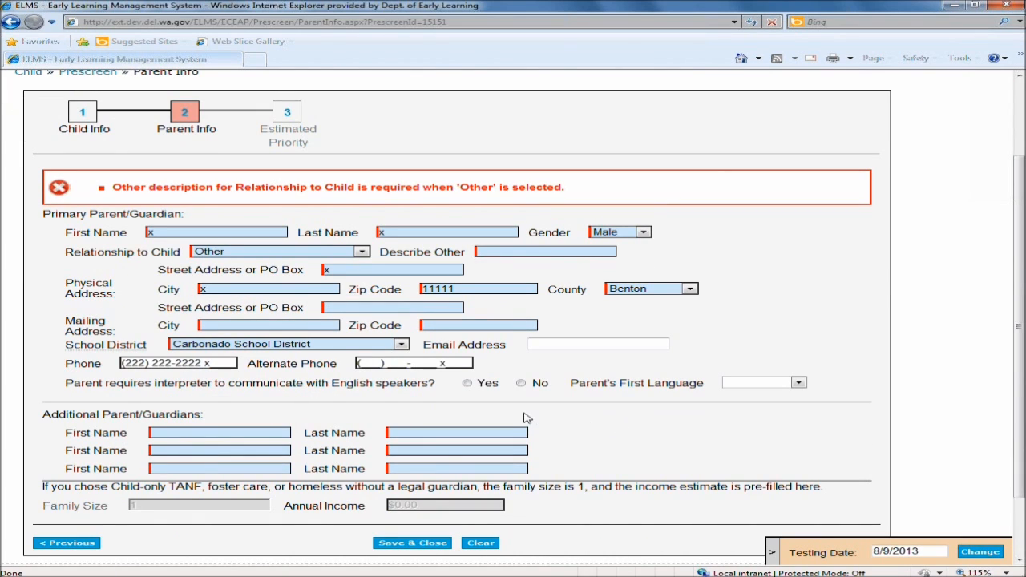
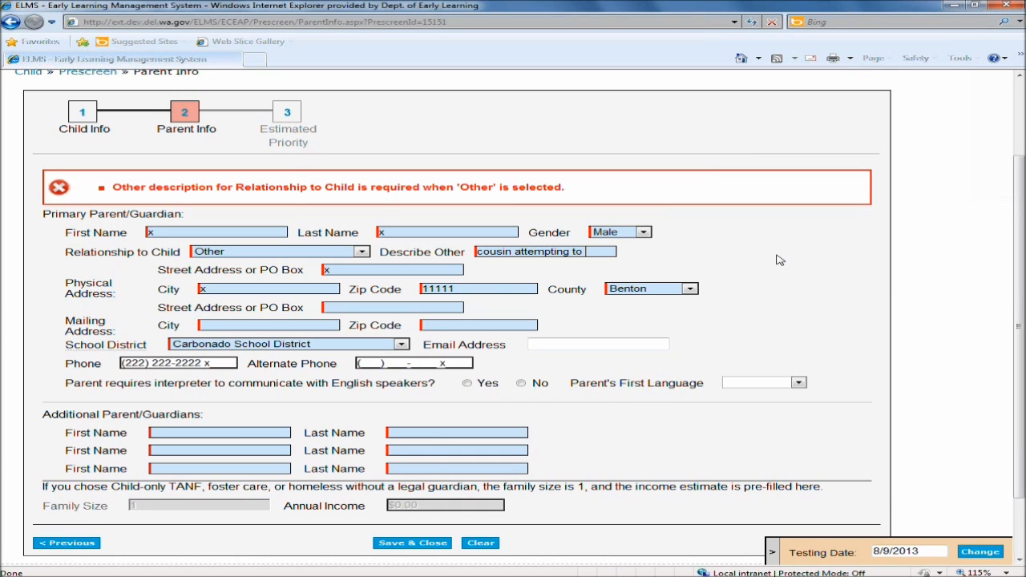
Describe the other relationship as "cousin attempting to get legal guardianship" and save and close the prescreen.
{"action": "type", "text": "gal guardianship"}
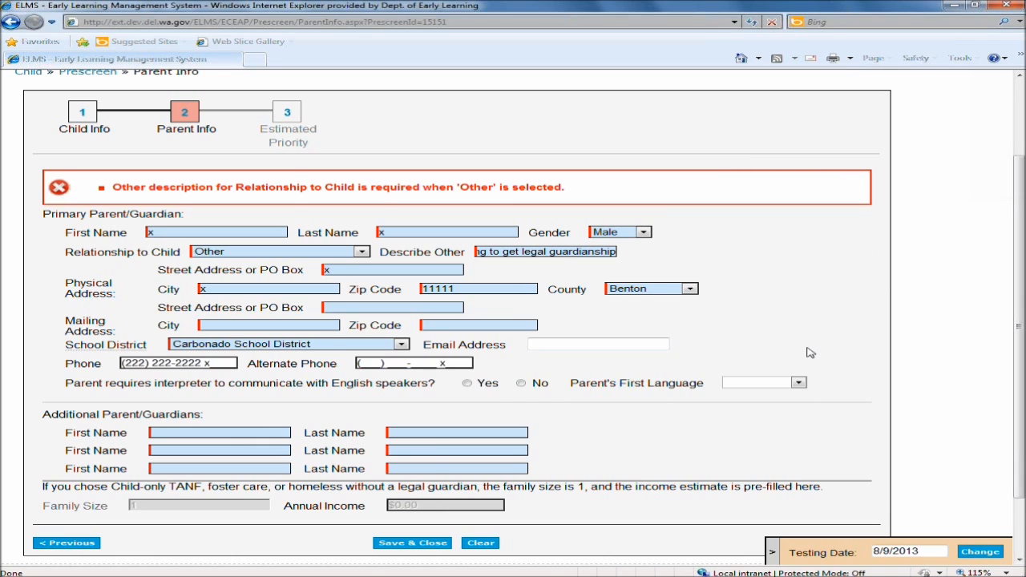
{"action": "left_click", "coordinate": [416, 545]}
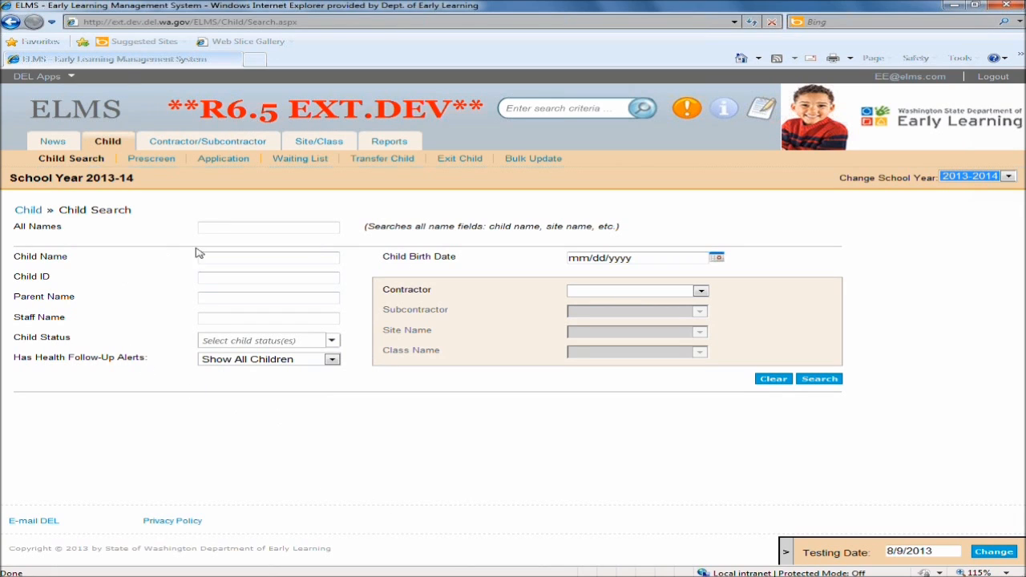
Search all children, page through the results, and open Homer Simpson's incomplete prescreen.
{"action": "left_click", "coordinate": [275, 257]}
{"action": "left_click", "coordinate": [816, 380]}
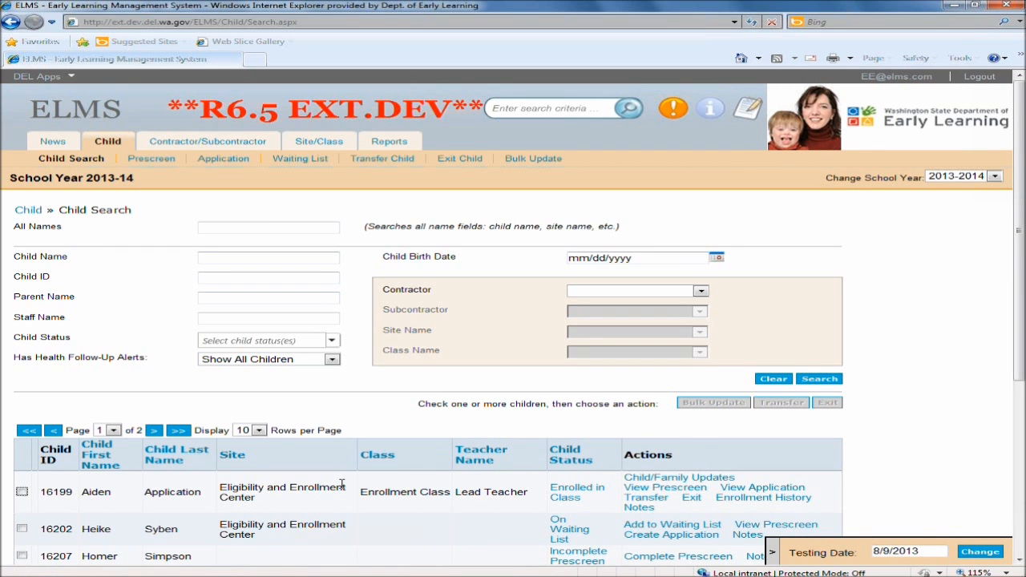
{"action": "scroll", "coordinate": [341, 485], "scroll_direction": "down", "scroll_amount": 5}
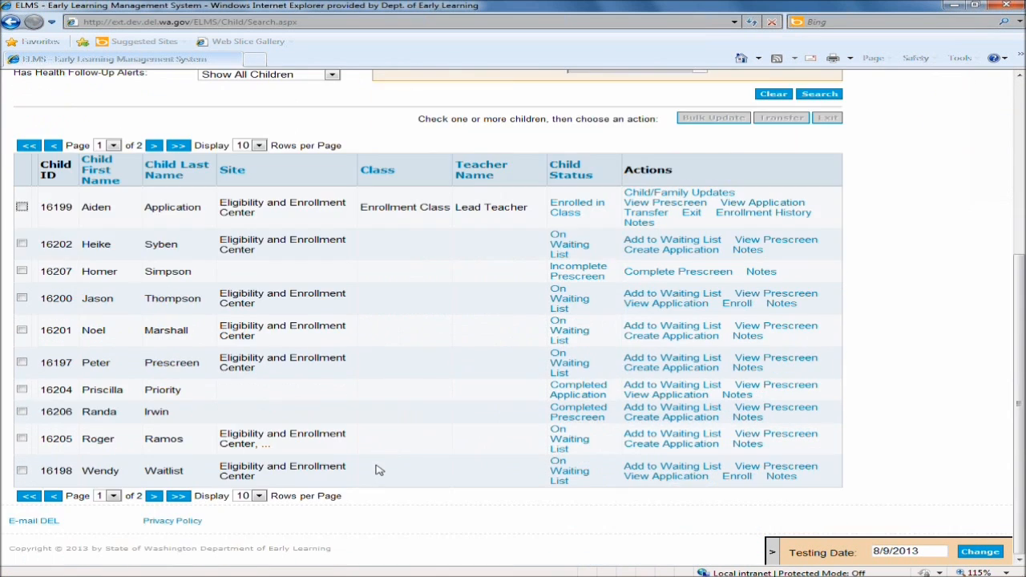
{"action": "left_click", "coordinate": [153, 496]}
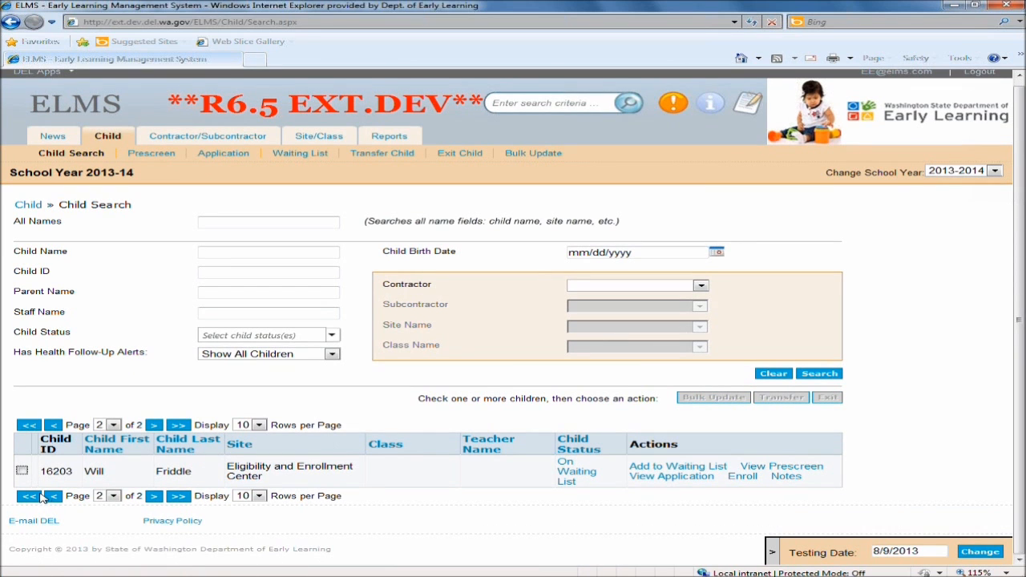
{"action": "left_click", "coordinate": [37, 497]}
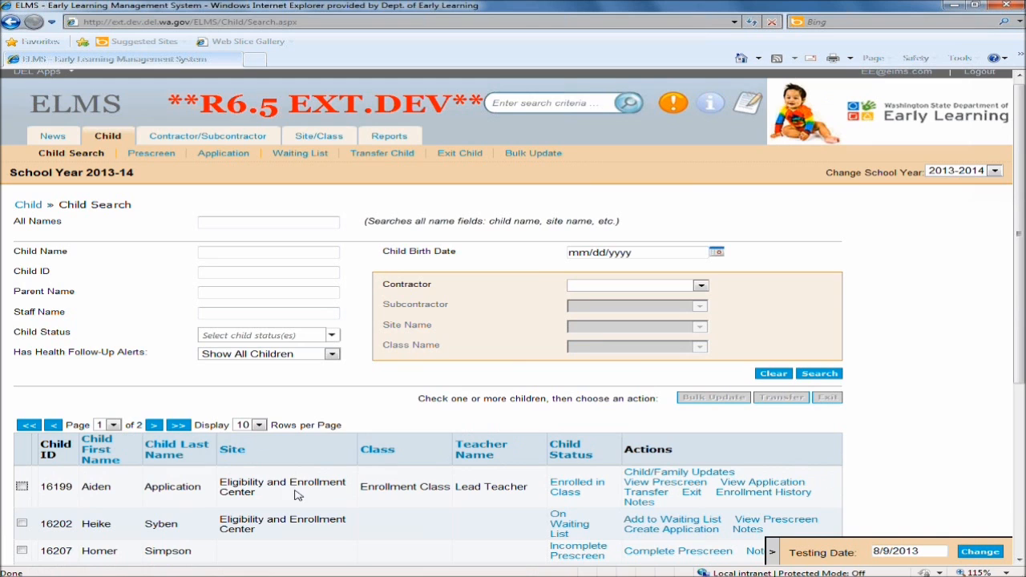
{"action": "scroll", "coordinate": [297, 494], "scroll_direction": "down", "scroll_amount": 4}
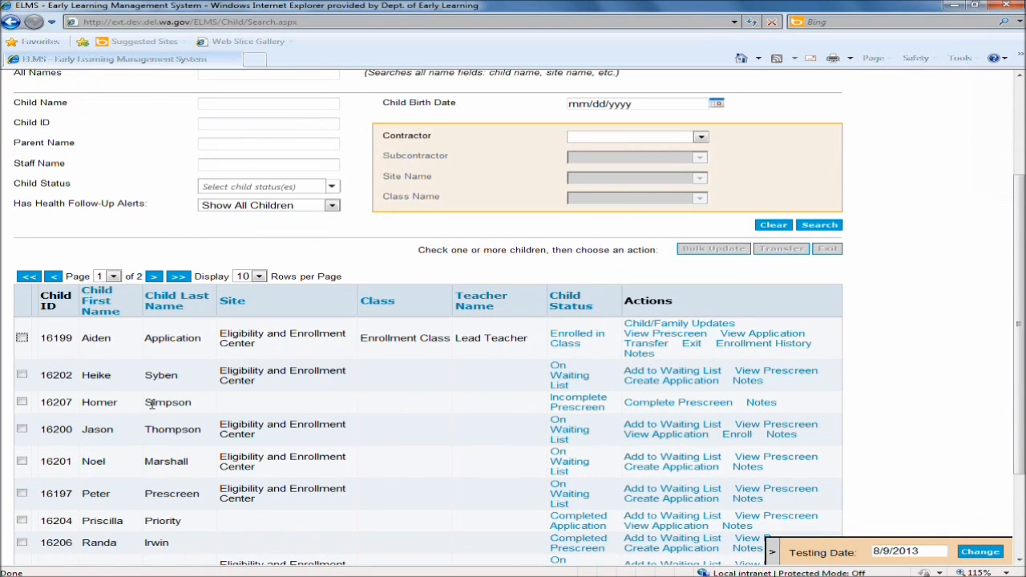
{"action": "left_click", "coordinate": [588, 407]}
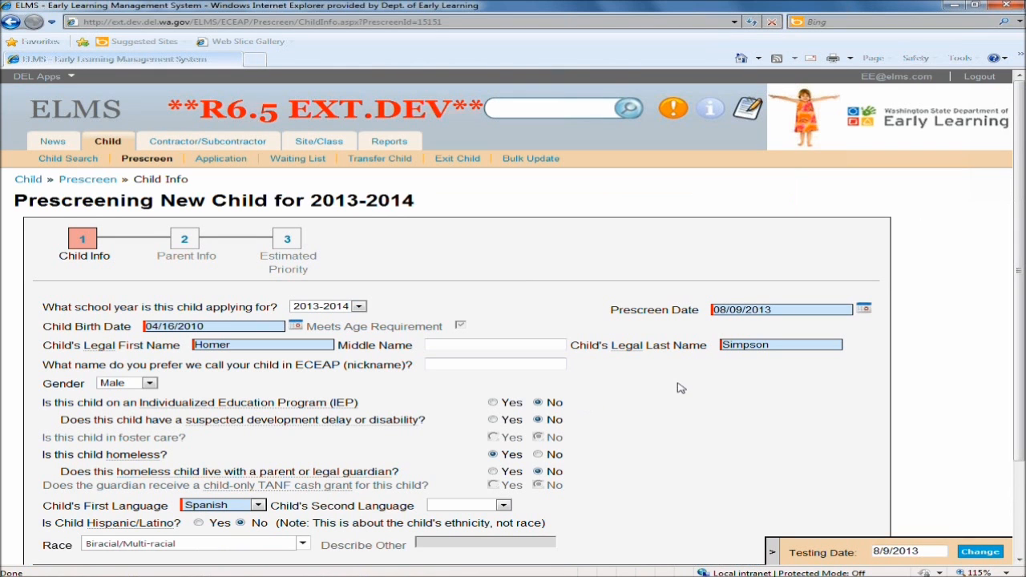
Continue through the Child Info and Parent Info pages to Homer Simpson's Estimated Priority page.
{"action": "scroll", "coordinate": [677, 388], "scroll_direction": "down", "scroll_amount": 2}
{"action": "left_click", "coordinate": [856, 509]}
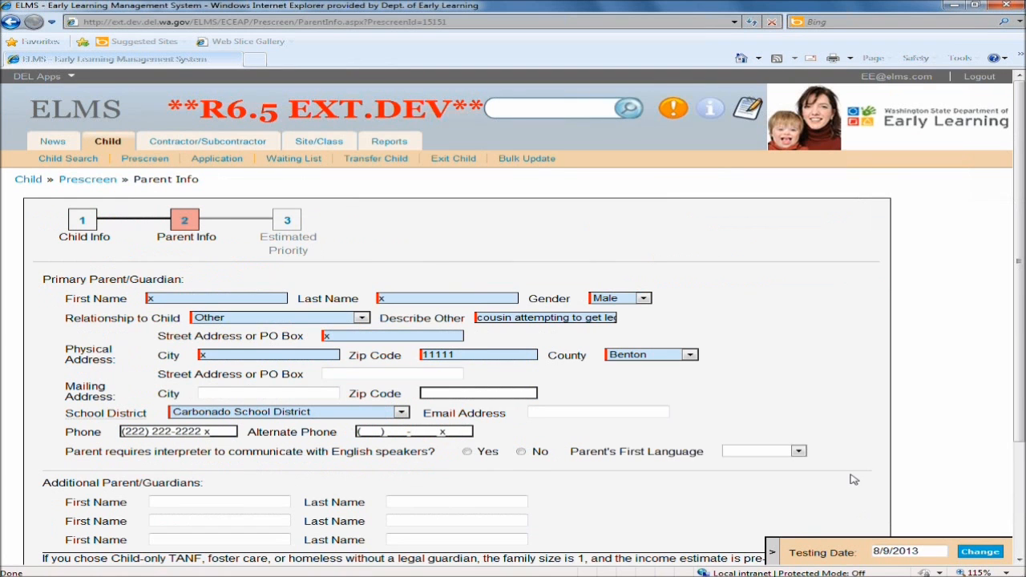
{"action": "scroll", "coordinate": [853, 479], "scroll_direction": "down", "scroll_amount": 4}
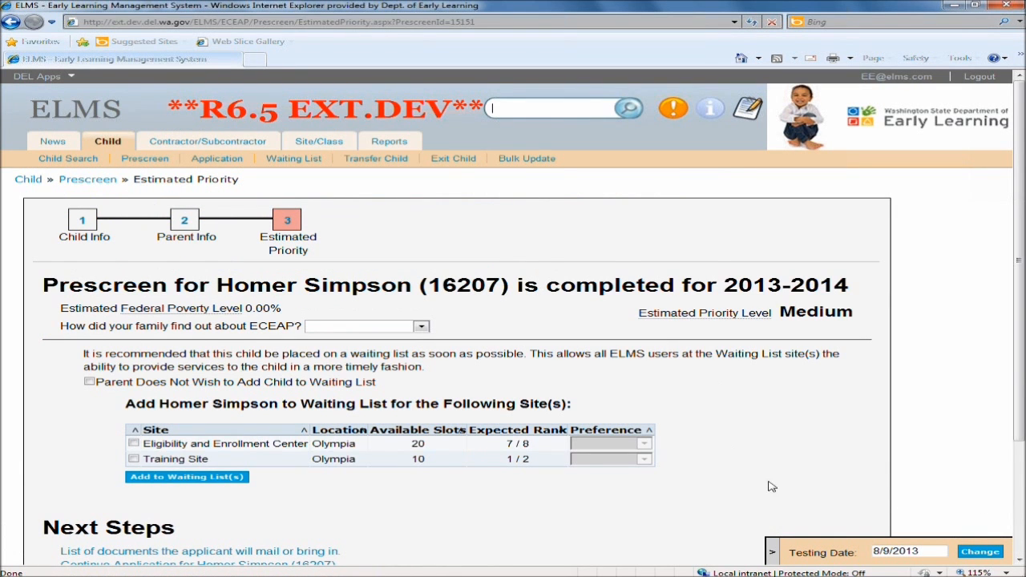
{"action": "scroll", "coordinate": [764, 469], "scroll_direction": "down", "scroll_amount": 2}
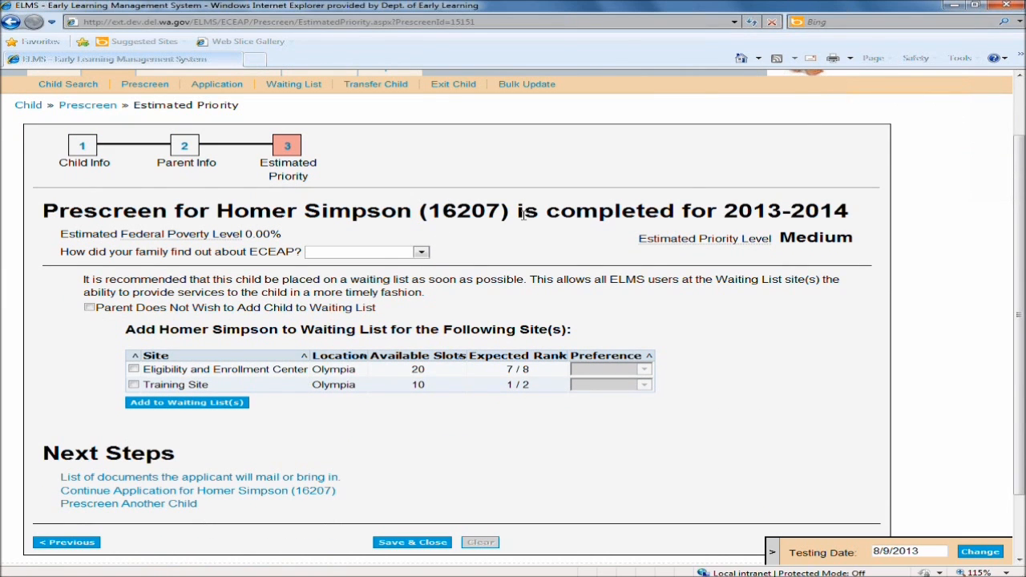
Review the prescreen completion heading and Next Steps links, then save and close the prescreen.
{"action": "left_click_drag", "start_coordinate": [519, 214], "coordinate": [682, 214]}
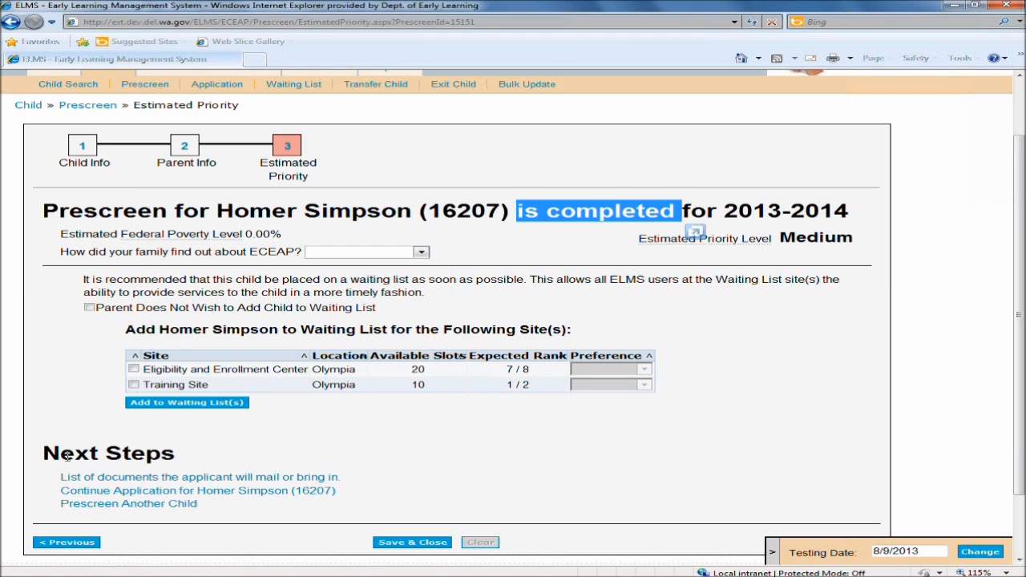
{"action": "left_click_drag", "start_coordinate": [35, 455], "coordinate": [164, 459]}
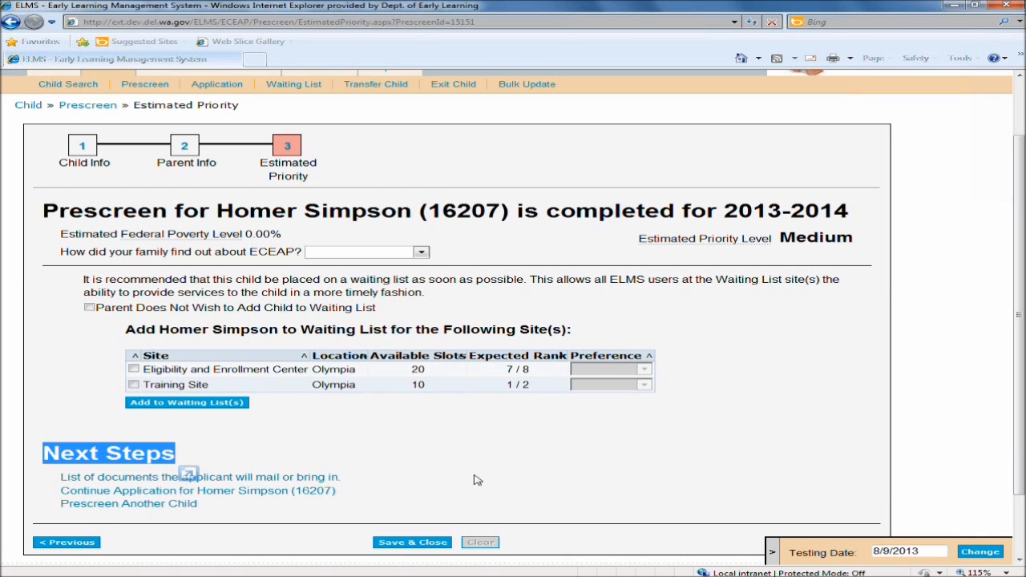
{"action": "left_click", "coordinate": [537, 476]}
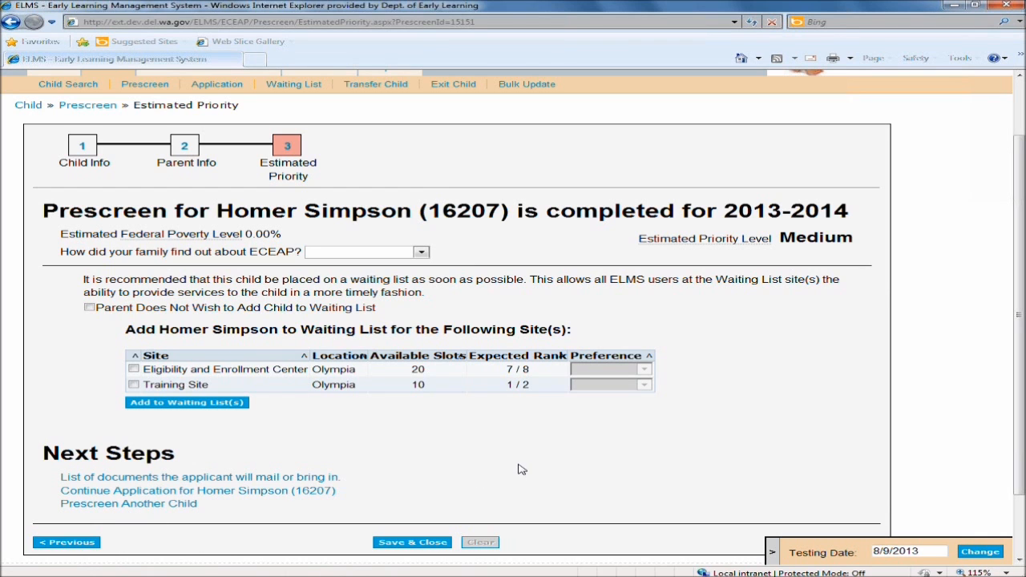
{"action": "scroll", "coordinate": [518, 469], "scroll_direction": "down", "scroll_amount": 2}
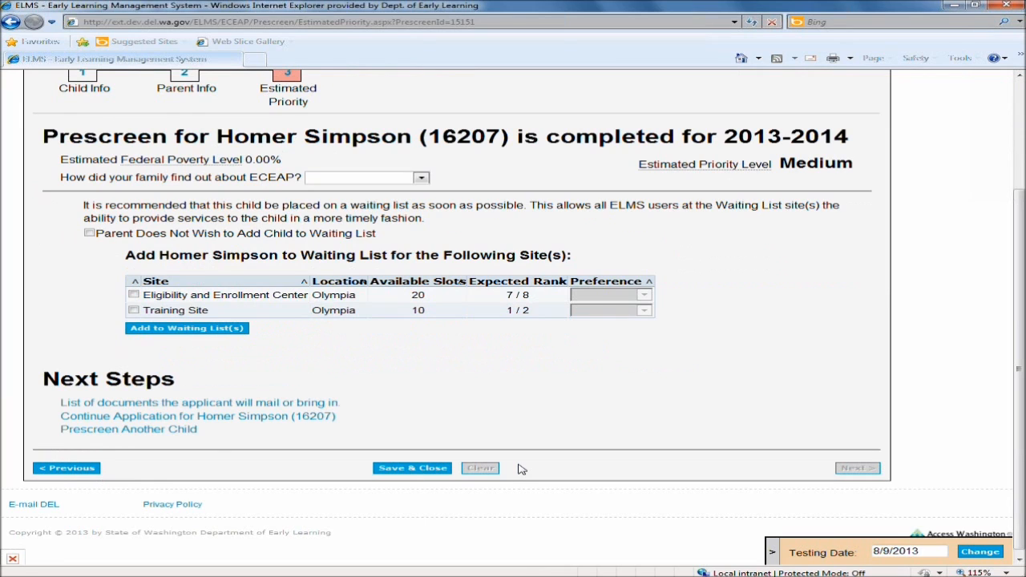
{"action": "left_click", "coordinate": [436, 470]}
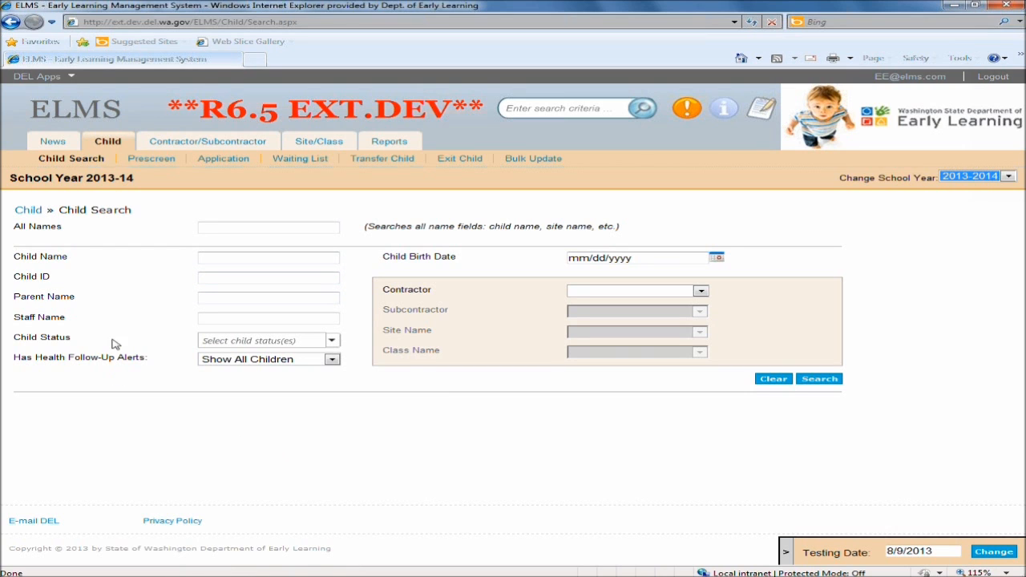
Start a new prescreen with birth date 4/16/2009 and confirm the child will not be enrolled in Head Start.
{"action": "left_click", "coordinate": [152, 159]}
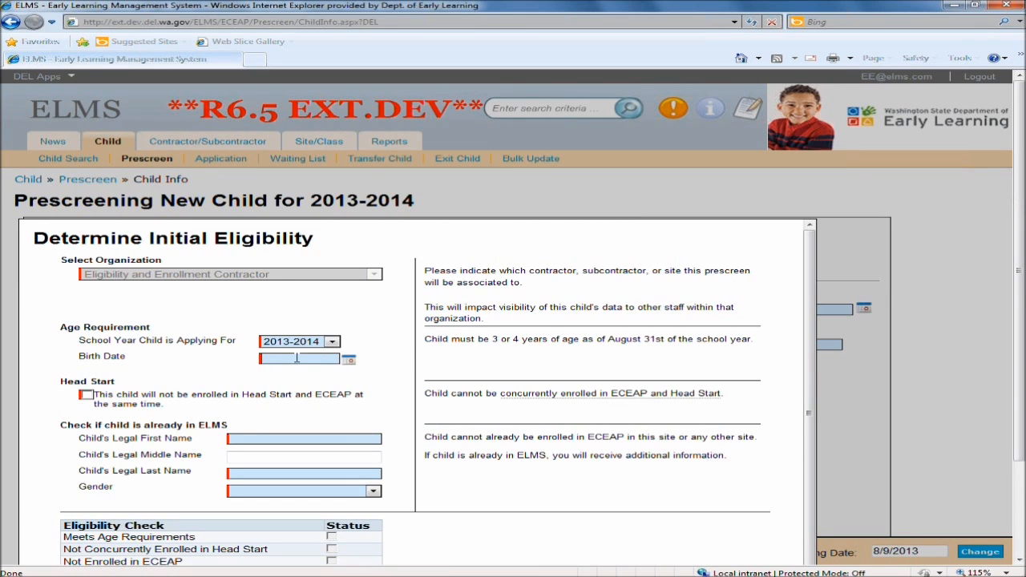
{"action": "left_click", "coordinate": [296, 358]}
{"action": "type", "text": "4/16/2009"}
{"action": "left_click", "coordinate": [86, 394]}
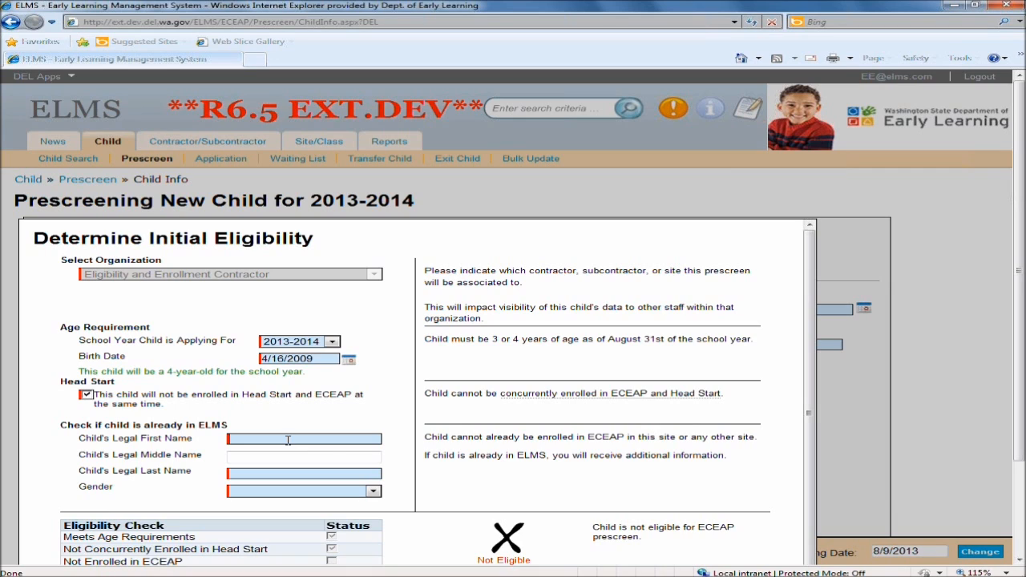
Enter the child's legal name as Joint Custody with gender Male and continue past the eligibility check.
{"action": "left_click", "coordinate": [288, 440]}
{"action": "type", "text": "Joint"}
{"action": "left_click", "coordinate": [282, 496]}
{"action": "left_click", "coordinate": [271, 506]}
{"action": "scroll", "coordinate": [673, 497], "scroll_direction": "down", "scroll_amount": 3}
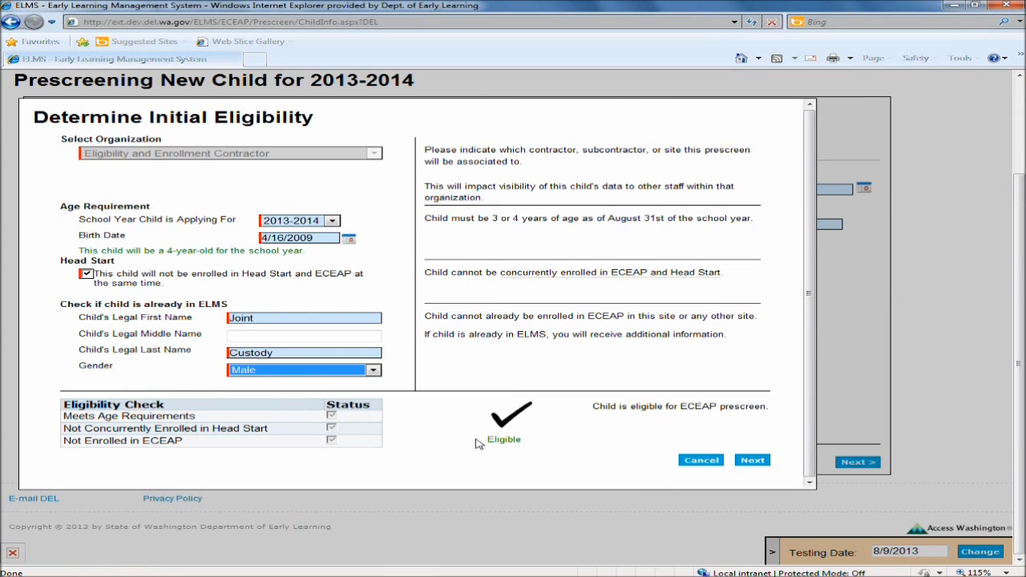
{"action": "left_click", "coordinate": [754, 459]}
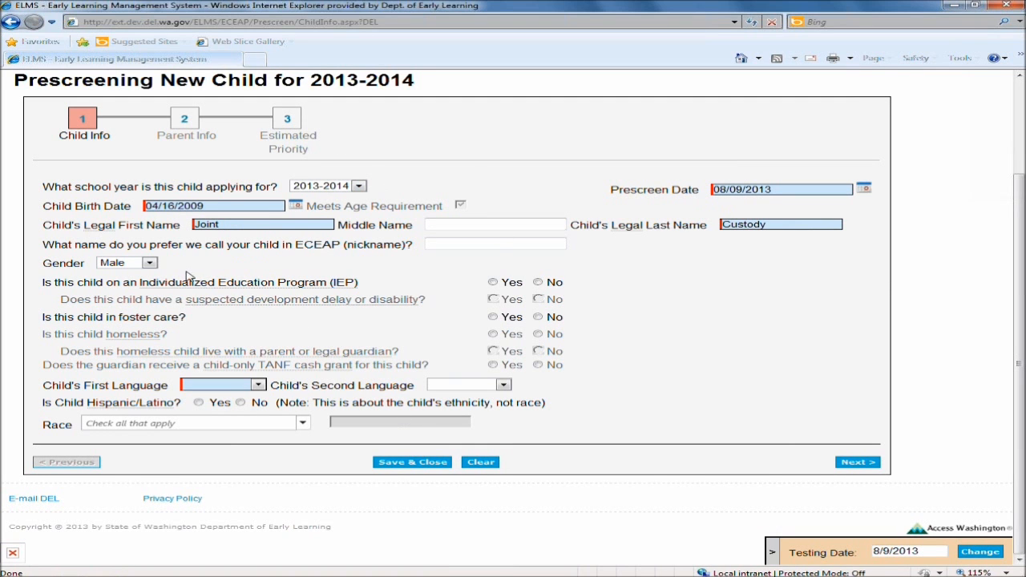
Answer No for IEP, suspected delay, foster care, homelessness, and child-only TANF cash grant.
{"action": "left_click", "coordinate": [538, 282]}
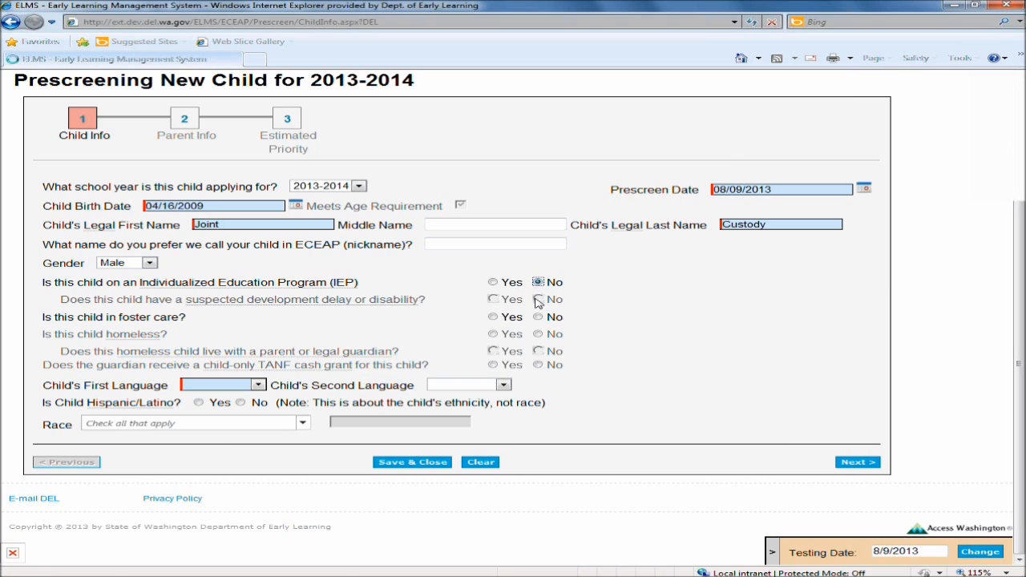
{"action": "left_click", "coordinate": [538, 299]}
{"action": "left_click", "coordinate": [538, 317]}
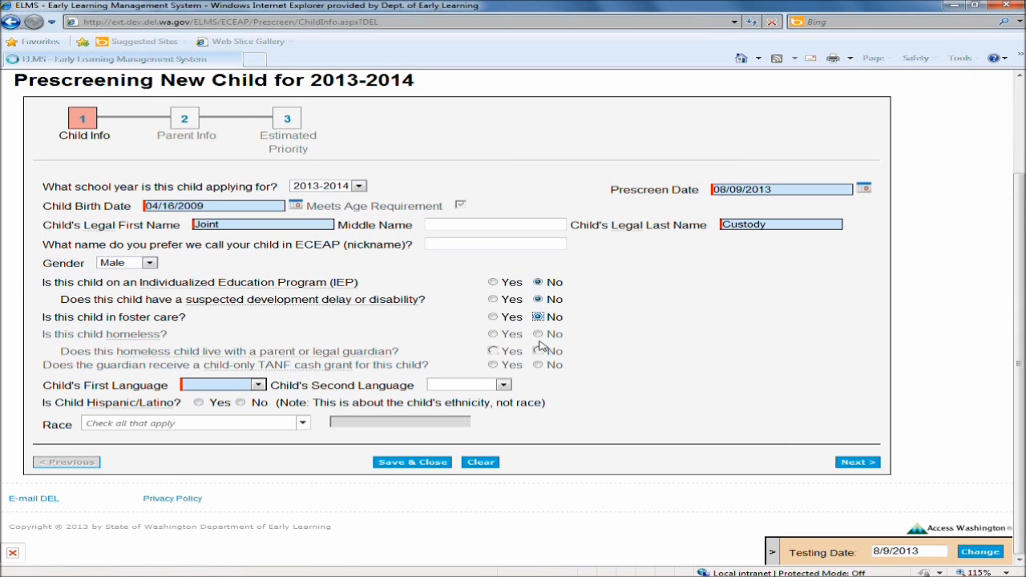
{"action": "left_click", "coordinate": [538, 334]}
{"action": "left_click", "coordinate": [538, 364]}
Set the child's first language to English and Hispanic/Latino to No.
{"action": "left_click", "coordinate": [259, 385]}
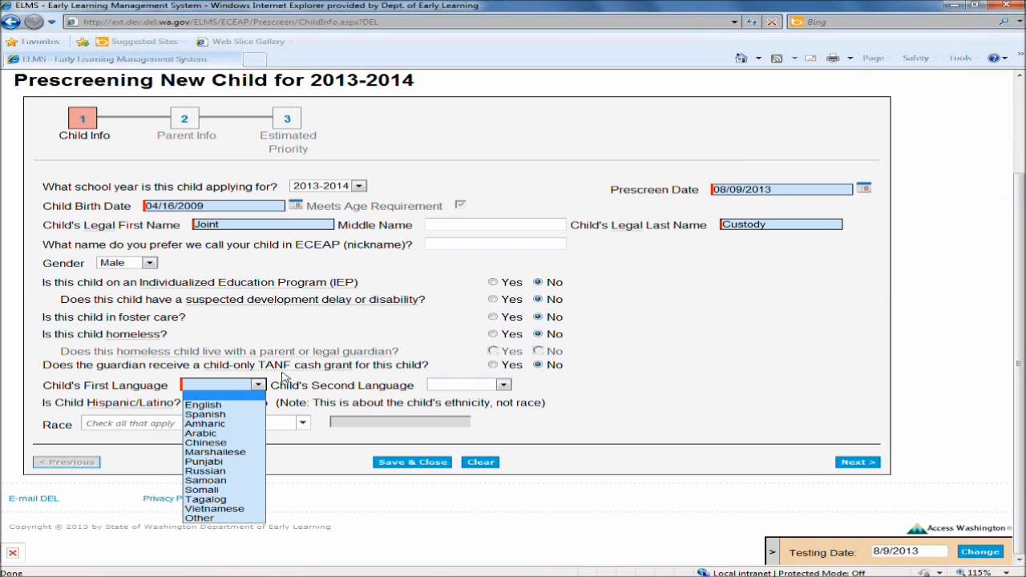
{"action": "left_click", "coordinate": [206, 406]}
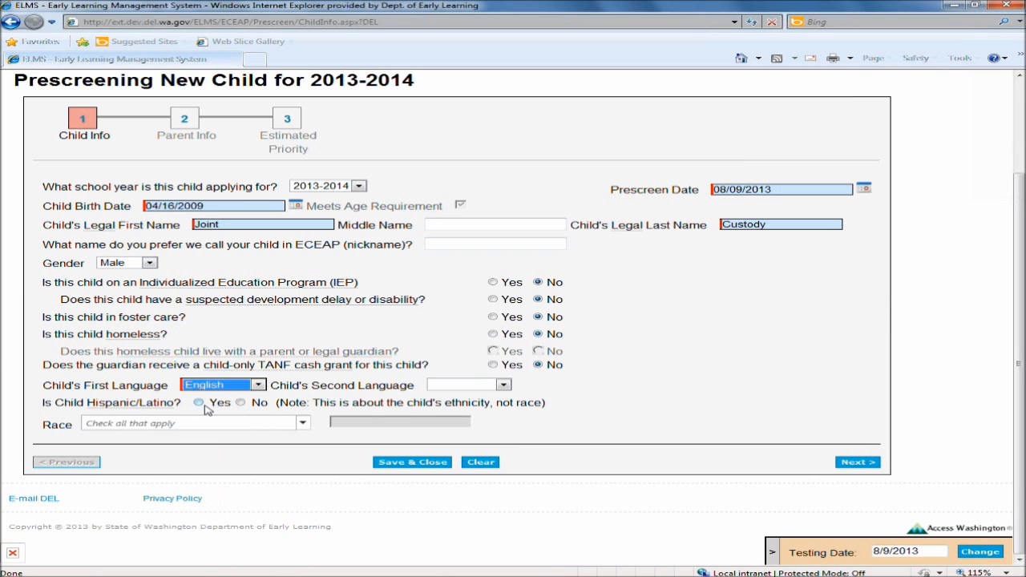
{"action": "left_click", "coordinate": [241, 403]}
{"action": "left_click", "coordinate": [302, 423]}
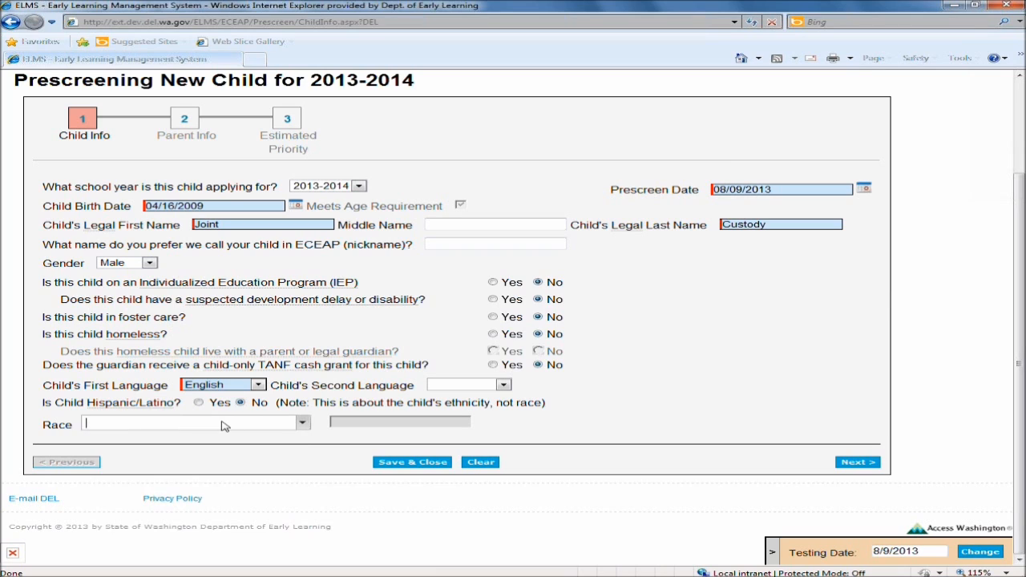
{"action": "left_click", "coordinate": [112, 454]}
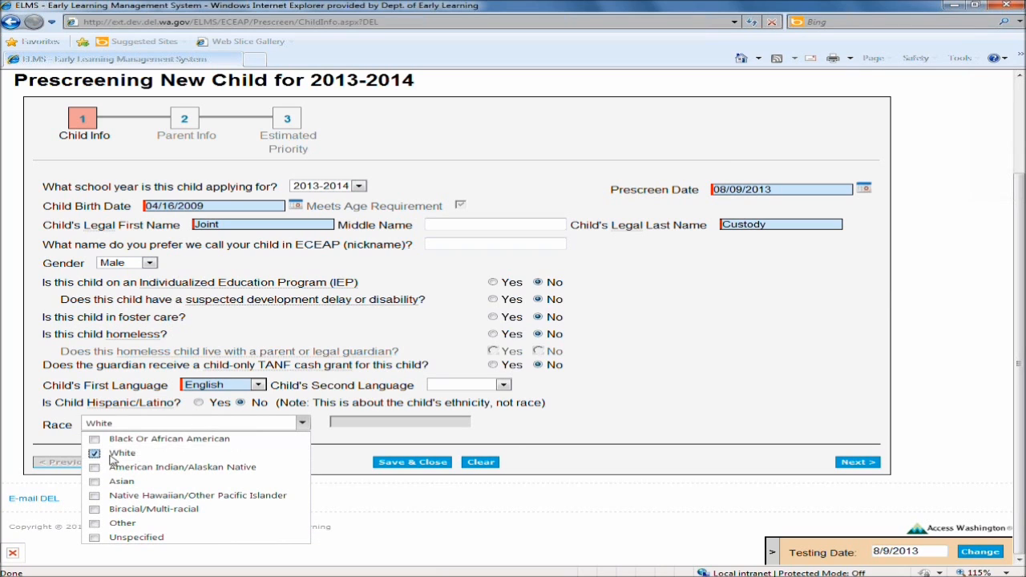
{"action": "left_click", "coordinate": [635, 432]}
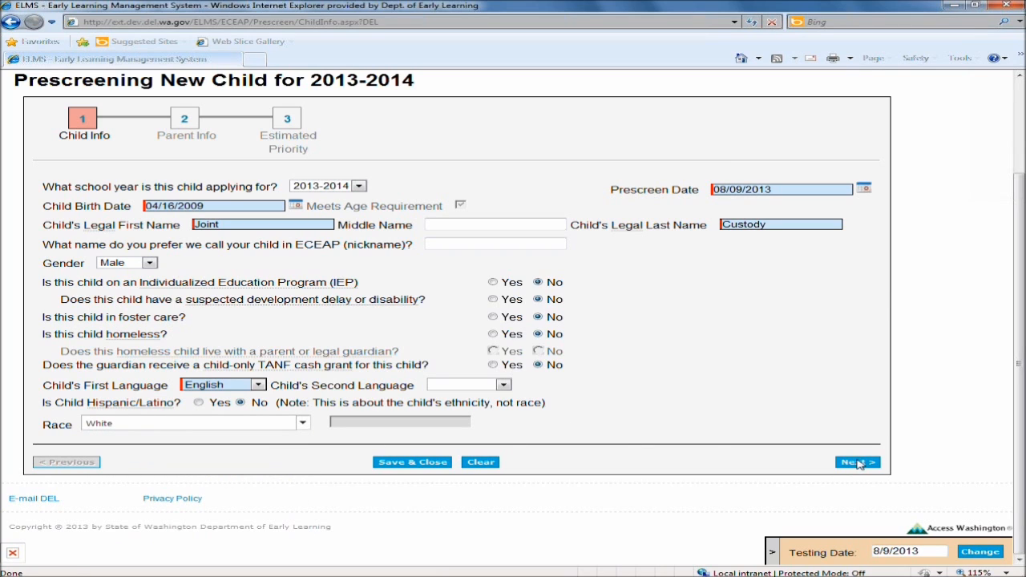
{"action": "left_click", "coordinate": [303, 424]}
{"action": "left_click", "coordinate": [94, 454]}
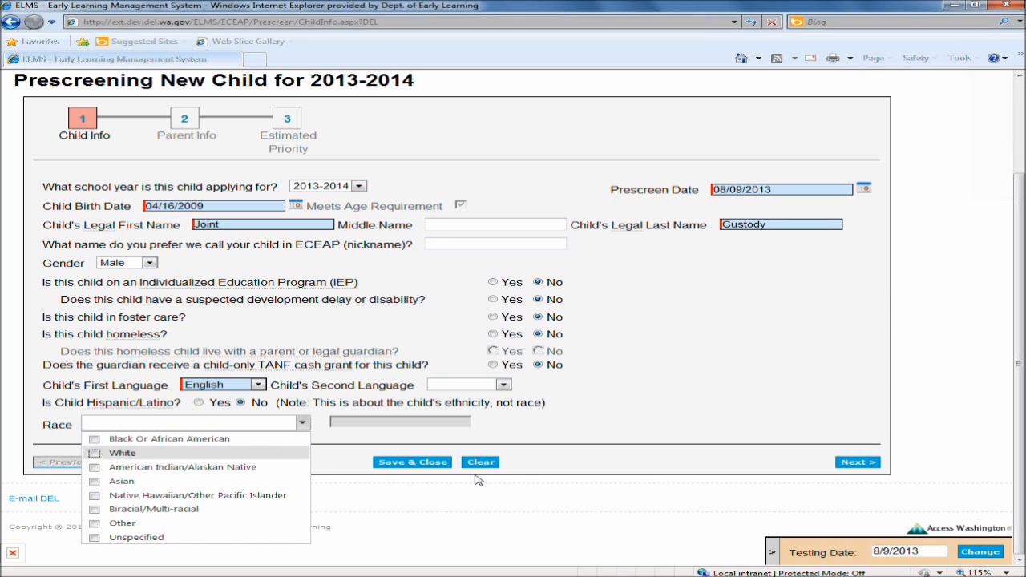
Continue to the Parent Info page and enter the primary parent's first and last name as x.
{"action": "left_click", "coordinate": [789, 385]}
{"action": "left_click", "coordinate": [856, 463]}
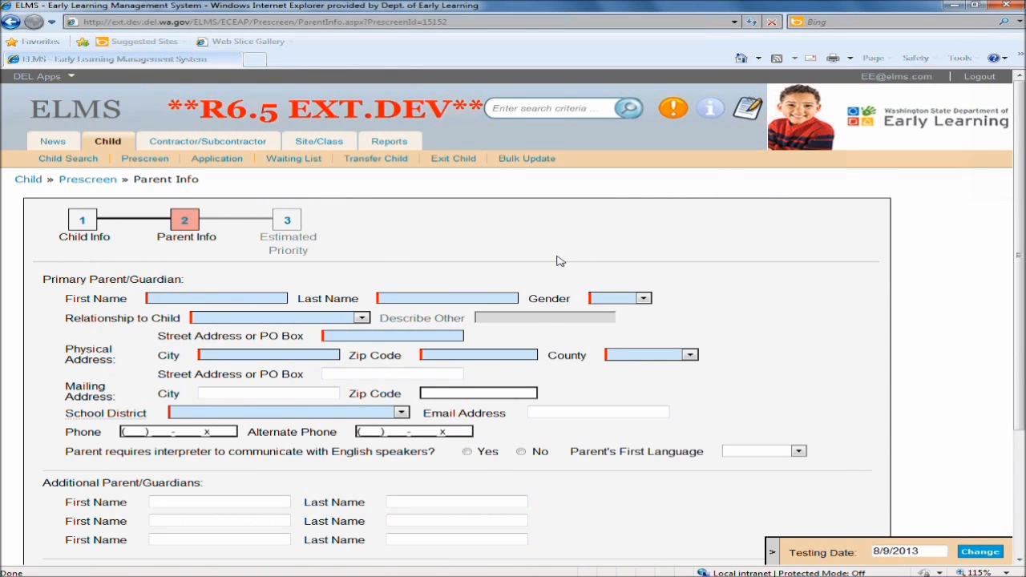
{"action": "type", "text": "x"}
{"action": "left_click", "coordinate": [413, 297]}
{"action": "type", "text": "x"}
Set the parent's gender to Male and relationship to child to Parent (Biological or Adoptive).
{"action": "left_click", "coordinate": [624, 299]}
{"action": "left_click", "coordinate": [616, 319]}
{"action": "left_click", "coordinate": [252, 320]}
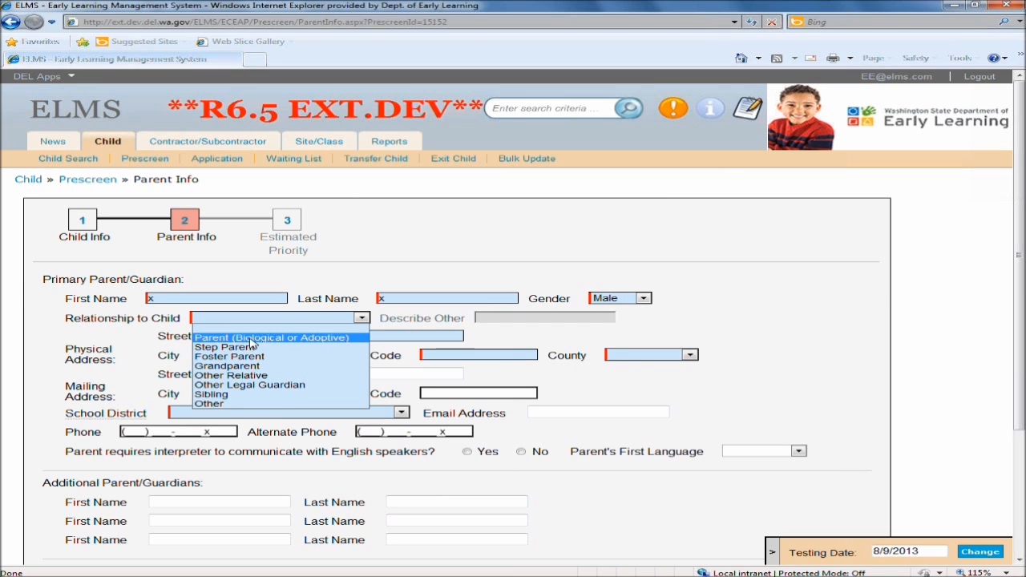
{"action": "left_click", "coordinate": [249, 340]}
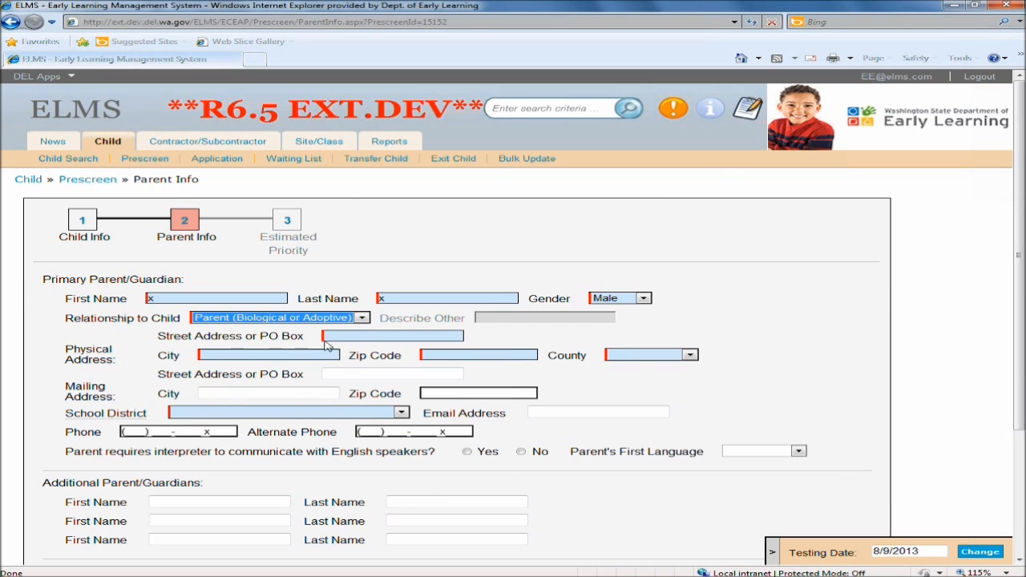
Fill in the physical address as x, city x, zip code 11111, and county Skagit.
{"action": "type", "text": "x"}
{"action": "left_click", "coordinate": [222, 358]}
{"action": "type", "text": "x"}
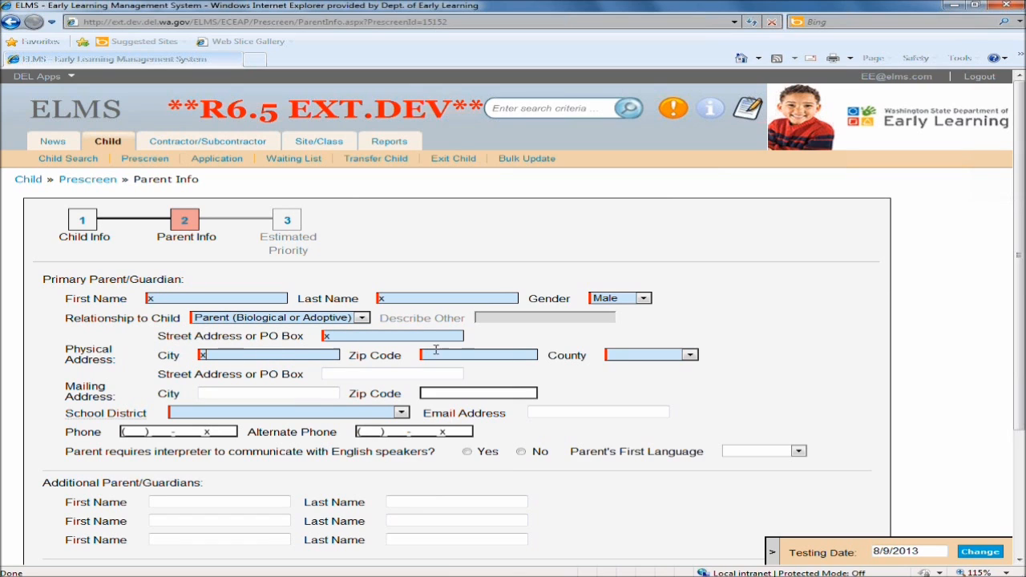
{"action": "left_click", "coordinate": [458, 359]}
{"action": "type", "text": "11111"}
{"action": "left_click", "coordinate": [614, 357]}
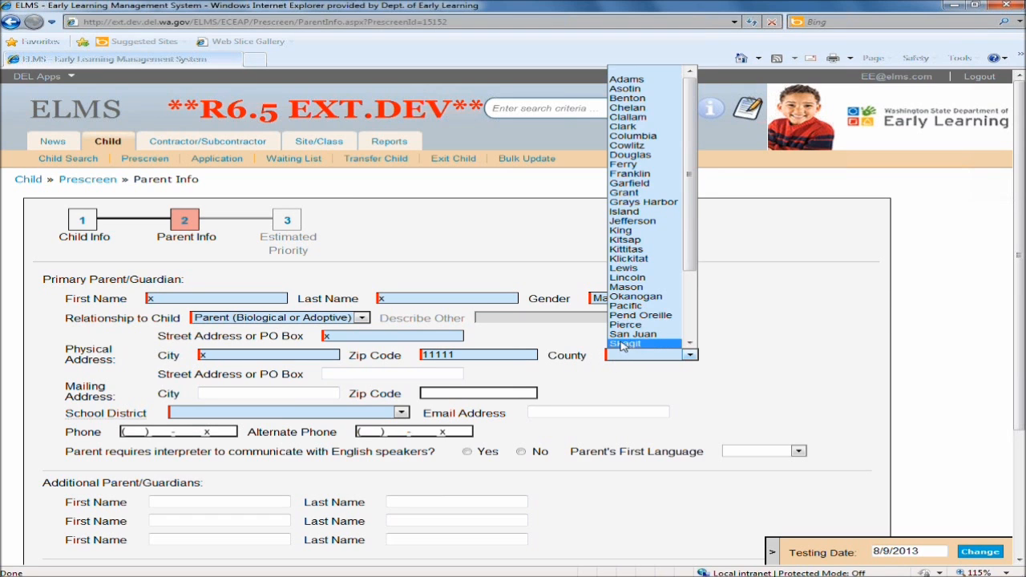
{"action": "left_click", "coordinate": [624, 343]}
Choose Central Kitsap School District and enter the parent's phone number.
{"action": "left_click", "coordinate": [225, 415]}
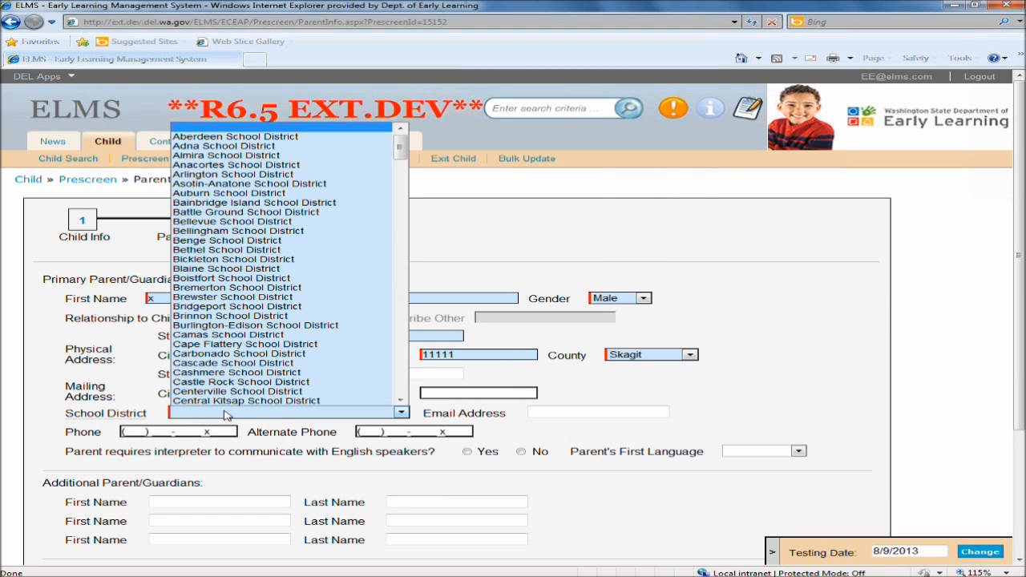
{"action": "left_click", "coordinate": [231, 398]}
{"action": "left_click", "coordinate": [128, 432]}
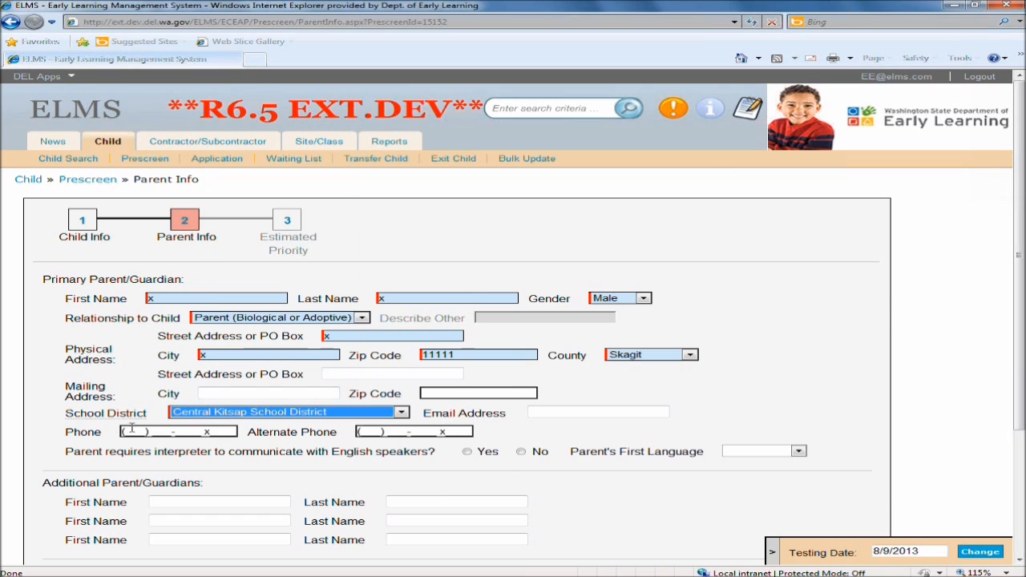
{"action": "type", "text": "222) 222-"}
{"action": "type", "text": "2222"}
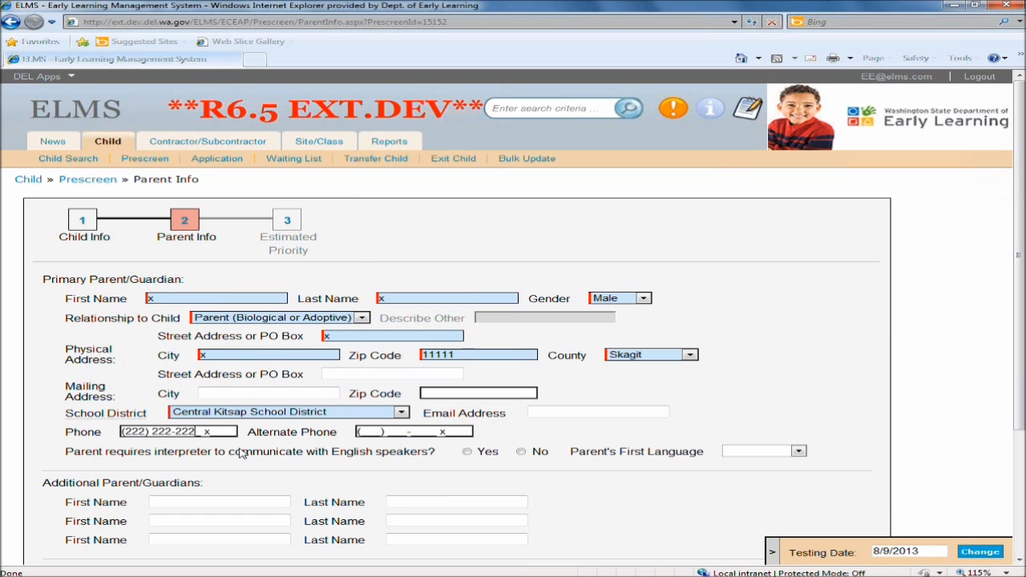
Indicate the parent does not need an interpreter and set the primary parent's first name to Mom1.
{"action": "left_click", "coordinate": [522, 453]}
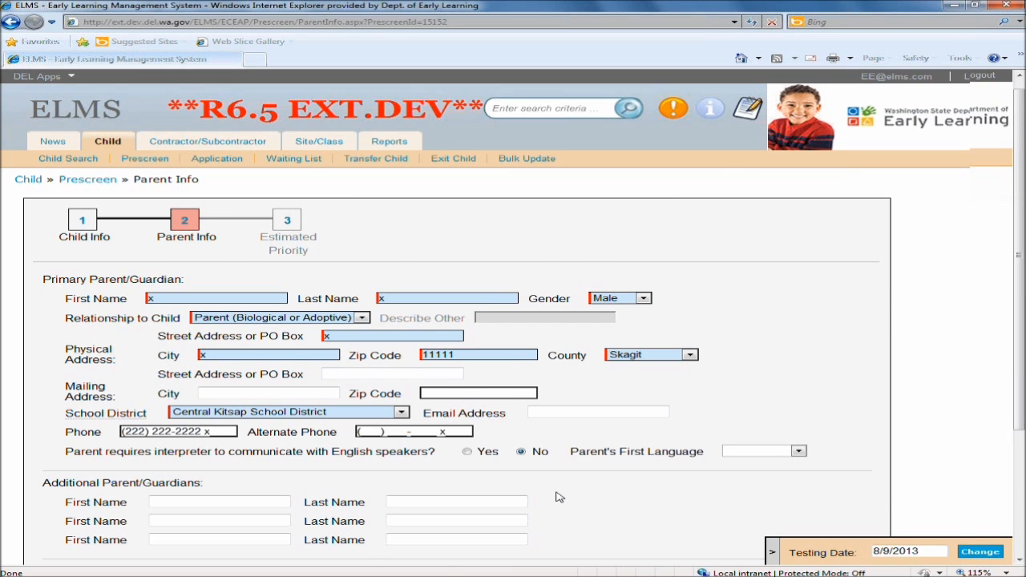
{"action": "scroll", "coordinate": [561, 449], "scroll_direction": "down", "scroll_amount": 2}
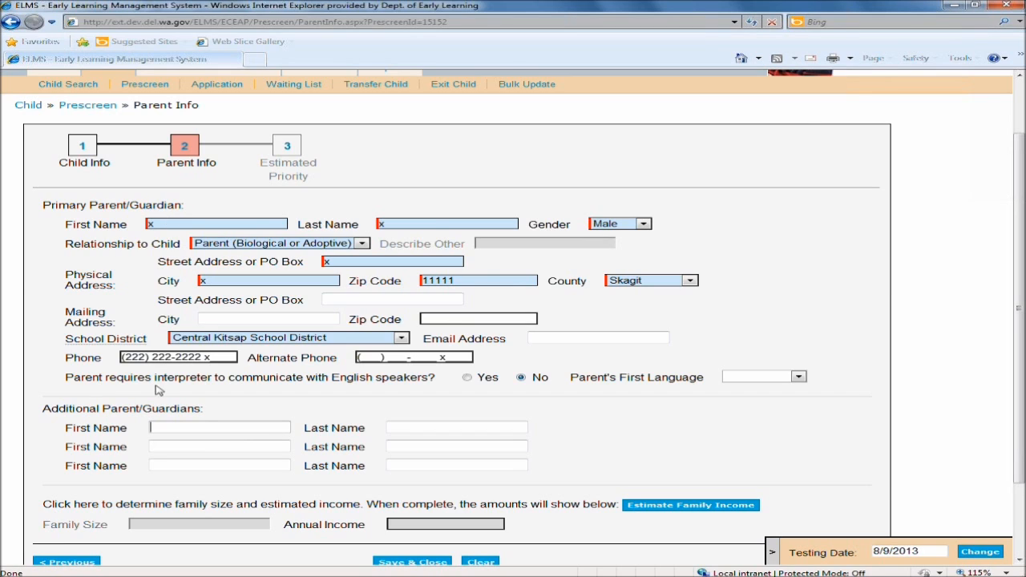
{"action": "double_click", "coordinate": [170, 224]}
{"action": "type", "text": "Mo"}
{"action": "type", "text": "Mom"}
Add additional parents/guardians Mom Boyfriend, Dad 2ndHouse, and Dads Wife.
{"action": "key", "text": "Tab"}
{"action": "type", "text": "Boy"}
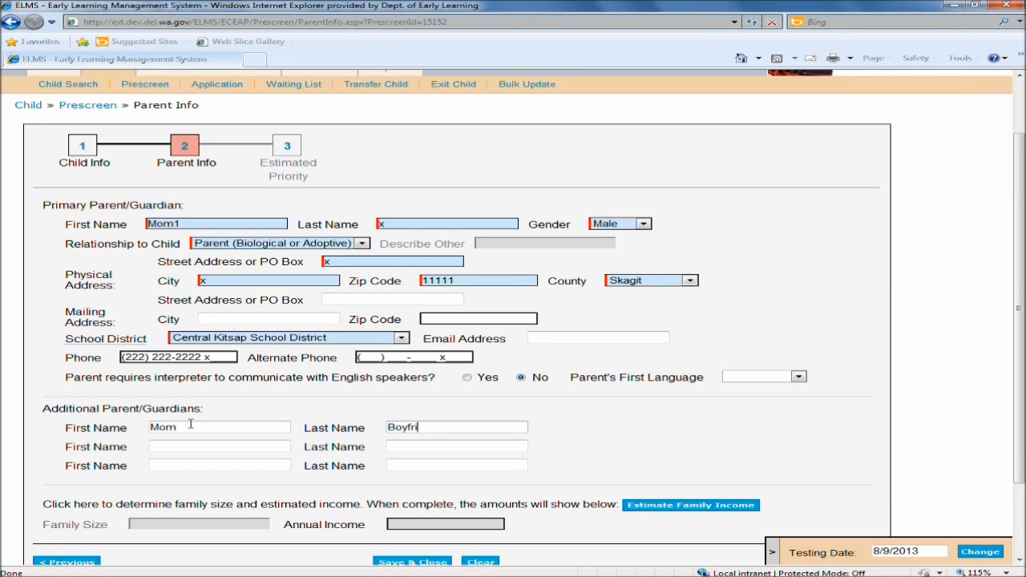
{"action": "key", "text": "Tab"}
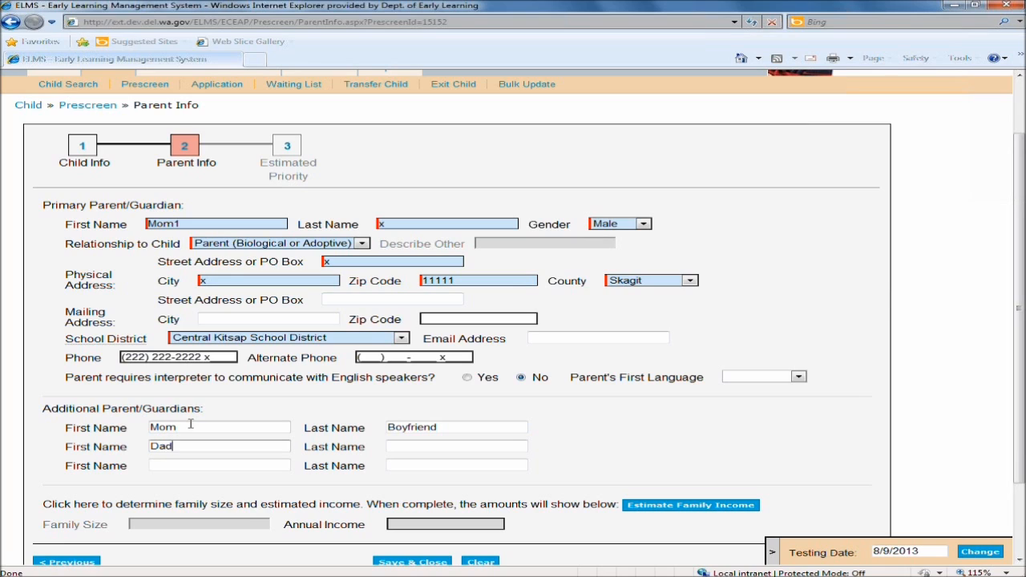
{"action": "key", "text": "Tab"}
{"action": "type", "text": "2ndHouse"}
{"action": "key", "text": "Tab"}
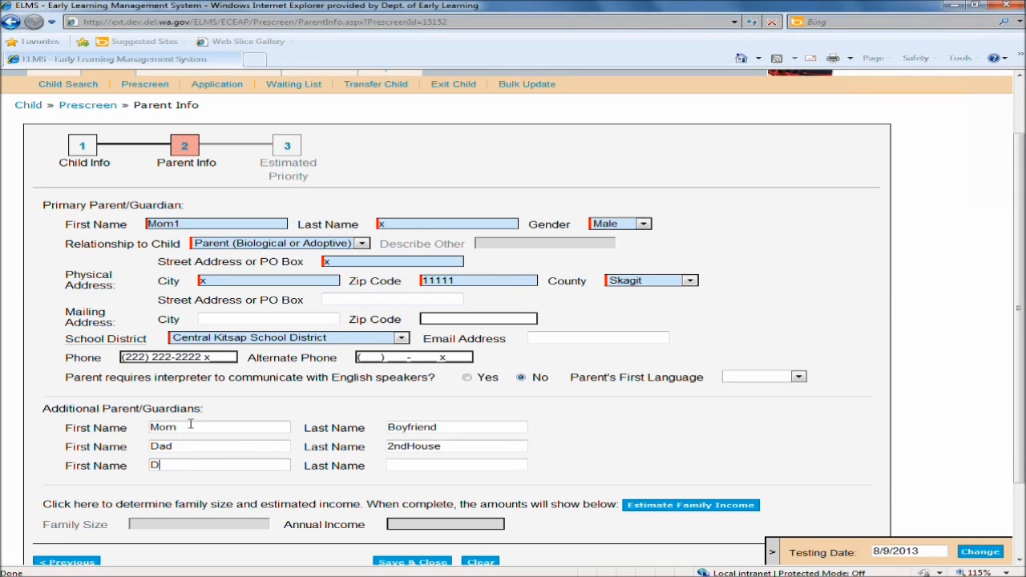
{"action": "type", "text": "Dadsw"}
{"action": "key", "text": "BackSpace"}
{"action": "key", "text": "Tab"}
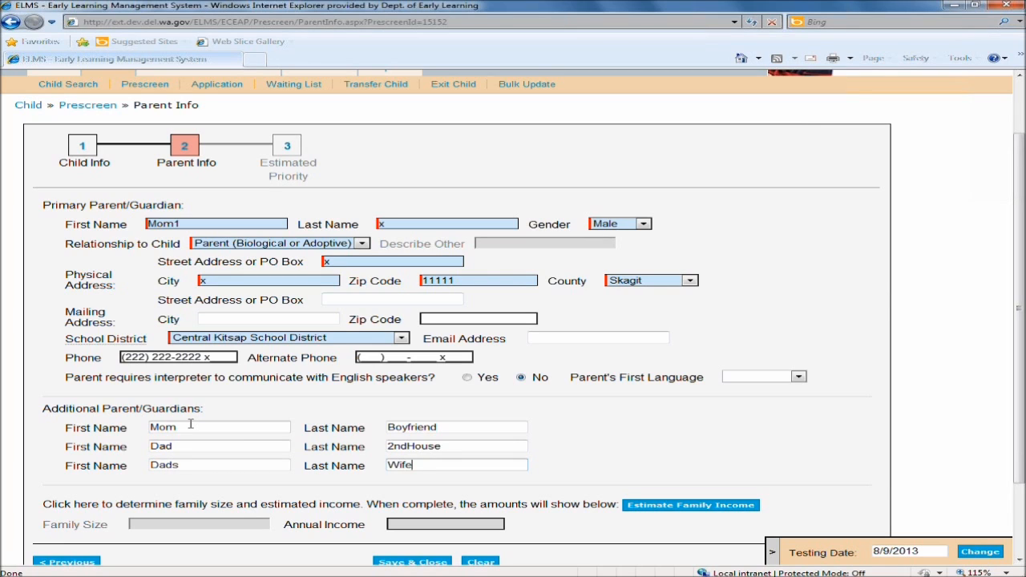
{"action": "left_click", "coordinate": [689, 432]}
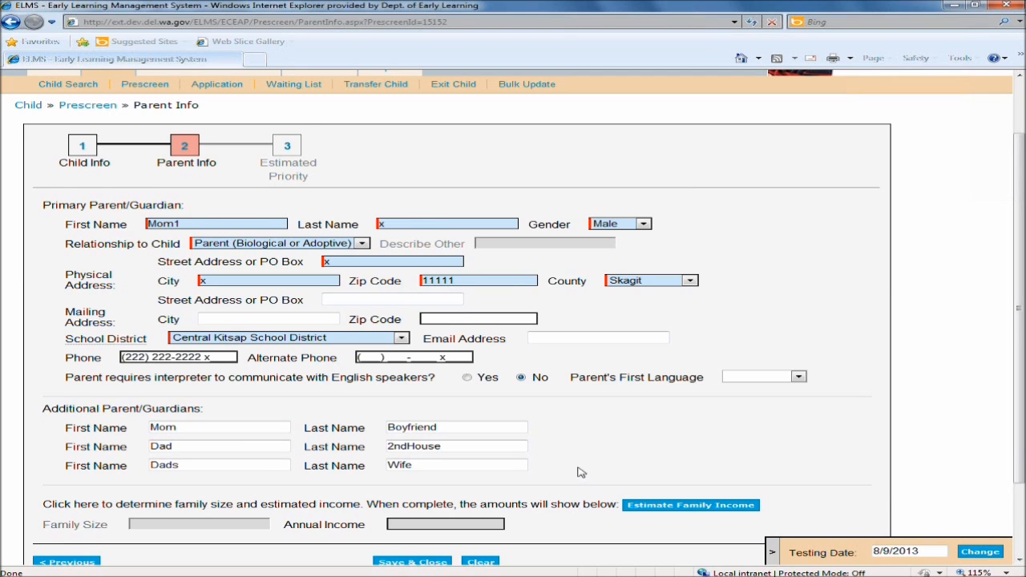
Open the family income estimator and choose that the child lives with two parents/guardians in two households.
{"action": "scroll", "coordinate": [584, 475], "scroll_direction": "down", "scroll_amount": 1}
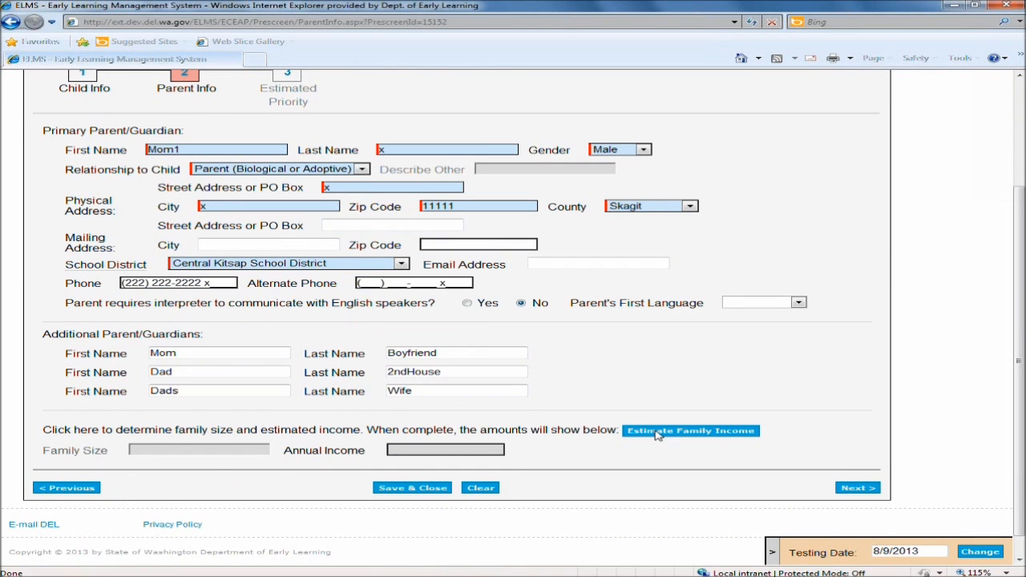
{"action": "left_click", "coordinate": [657, 433]}
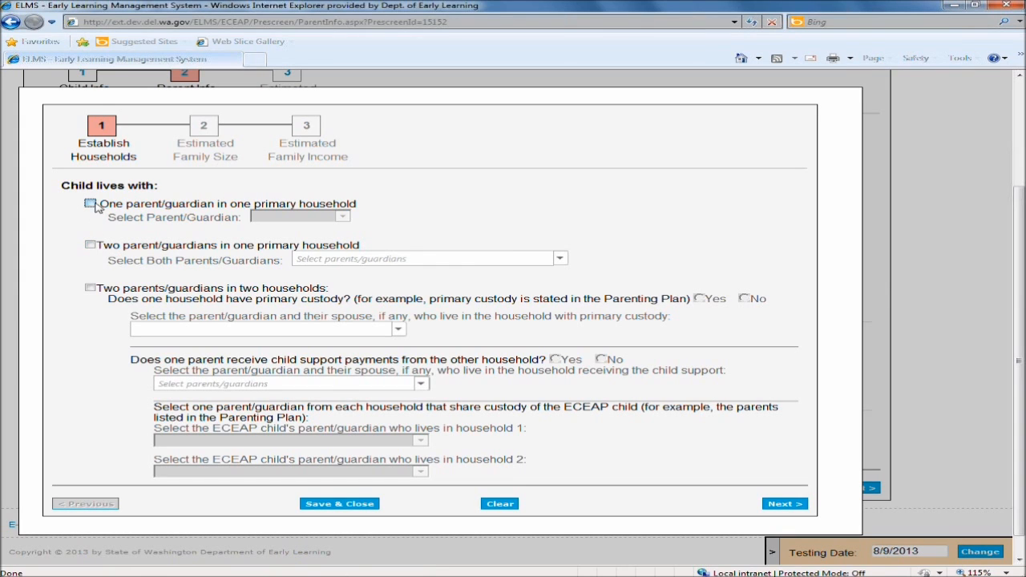
{"action": "left_click", "coordinate": [90, 289]}
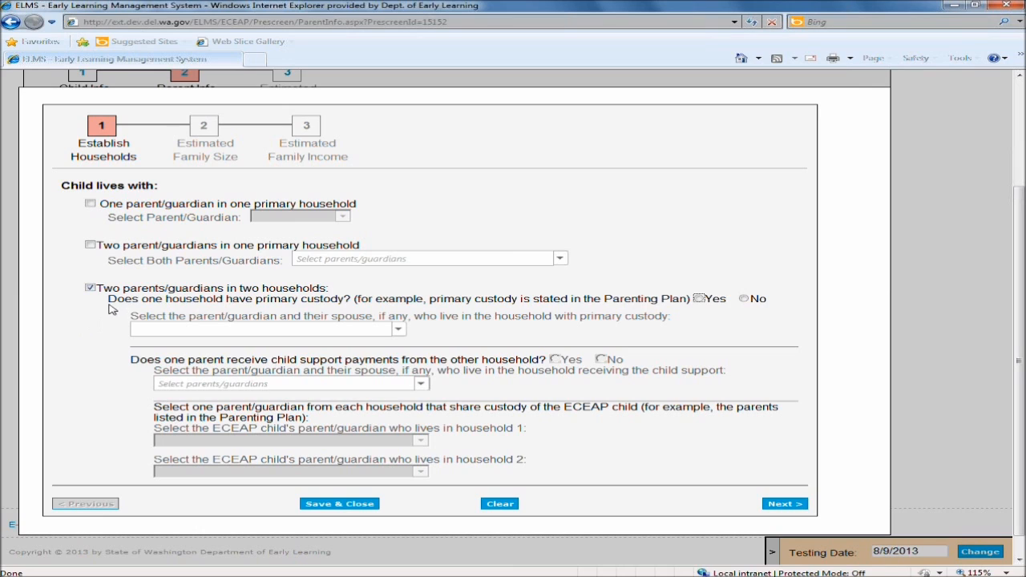
{"action": "left_click_drag", "start_coordinate": [112, 298], "coordinate": [352, 298]}
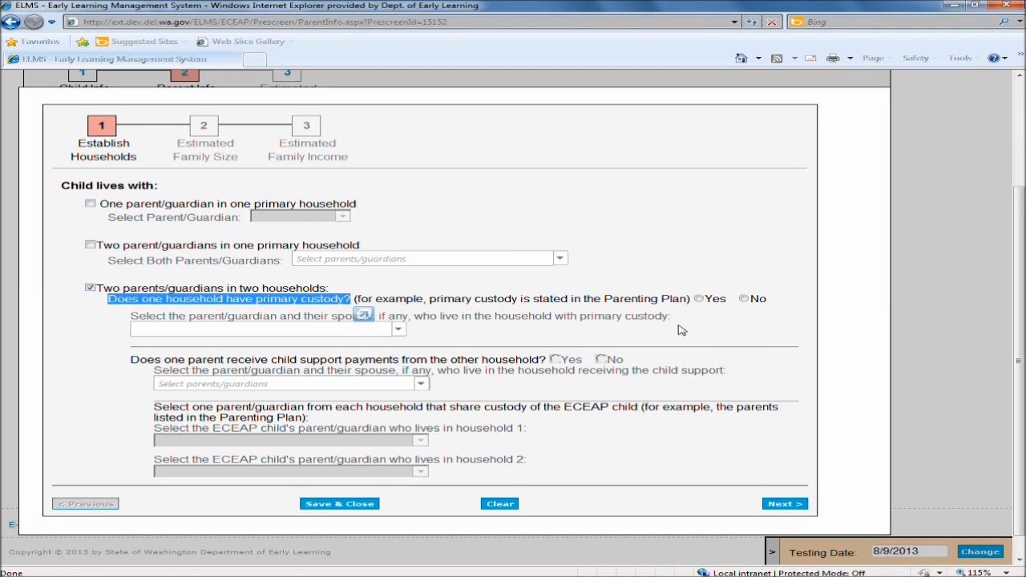
{"action": "left_click", "coordinate": [727, 343]}
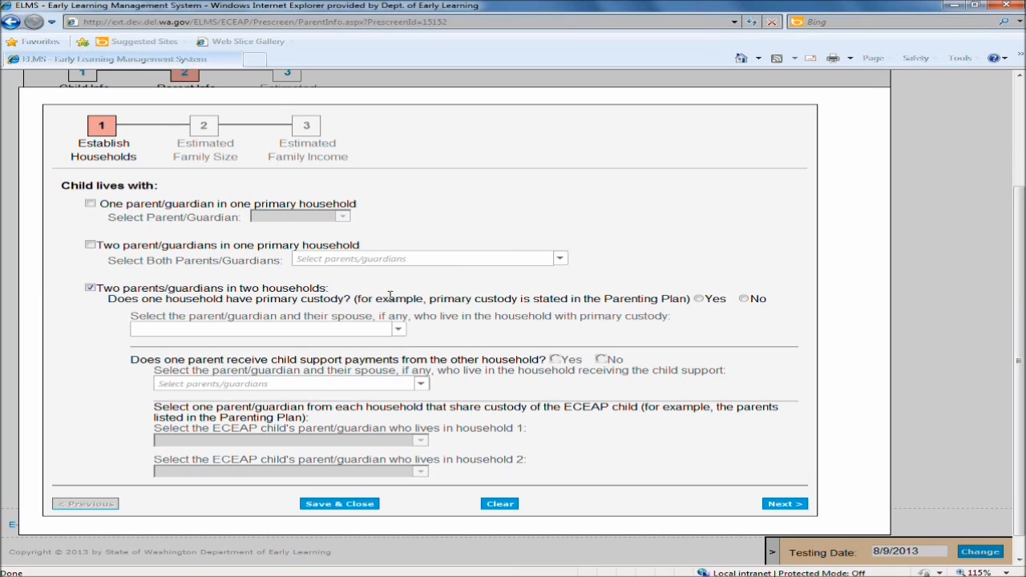
Try answering Yes to primary custody and selecting Mom1 x as the custodial household.
{"action": "left_click", "coordinate": [702, 300]}
{"action": "left_click", "coordinate": [399, 329]}
{"action": "left_click", "coordinate": [399, 330]}
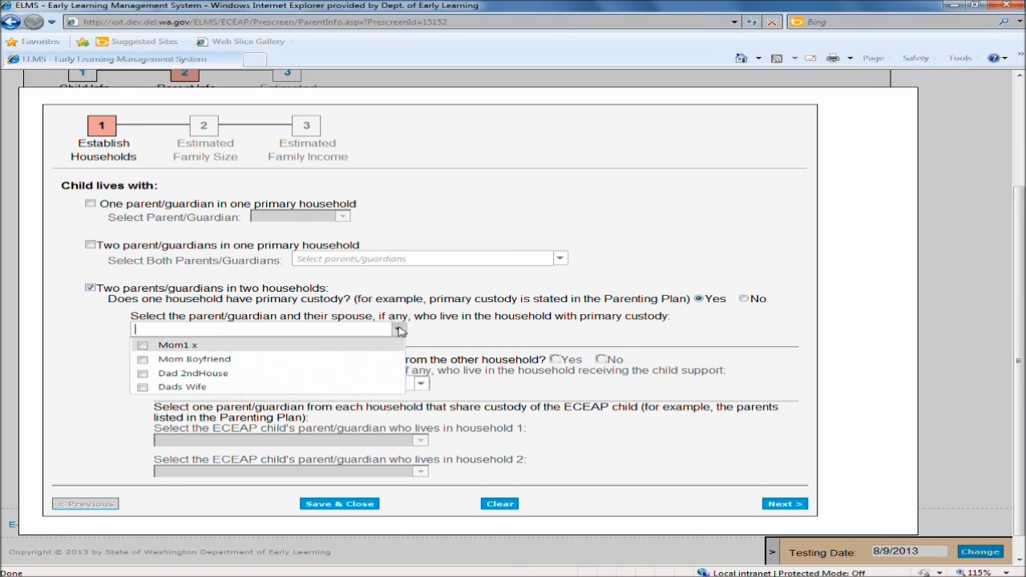
{"action": "left_click", "coordinate": [142, 346]}
{"action": "left_click", "coordinate": [149, 346]}
{"action": "left_click", "coordinate": [592, 322]}
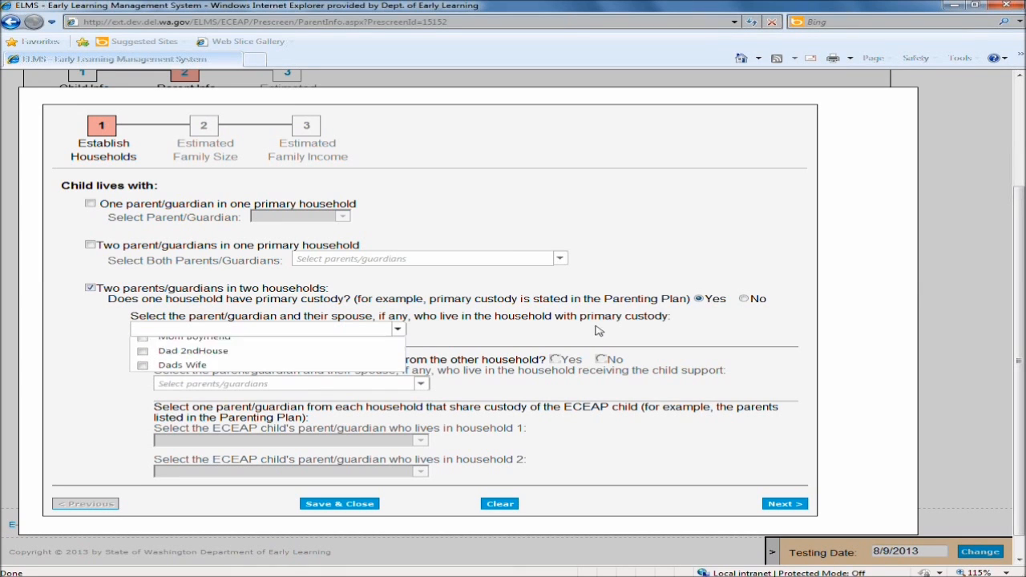
{"action": "left_click", "coordinate": [699, 298]}
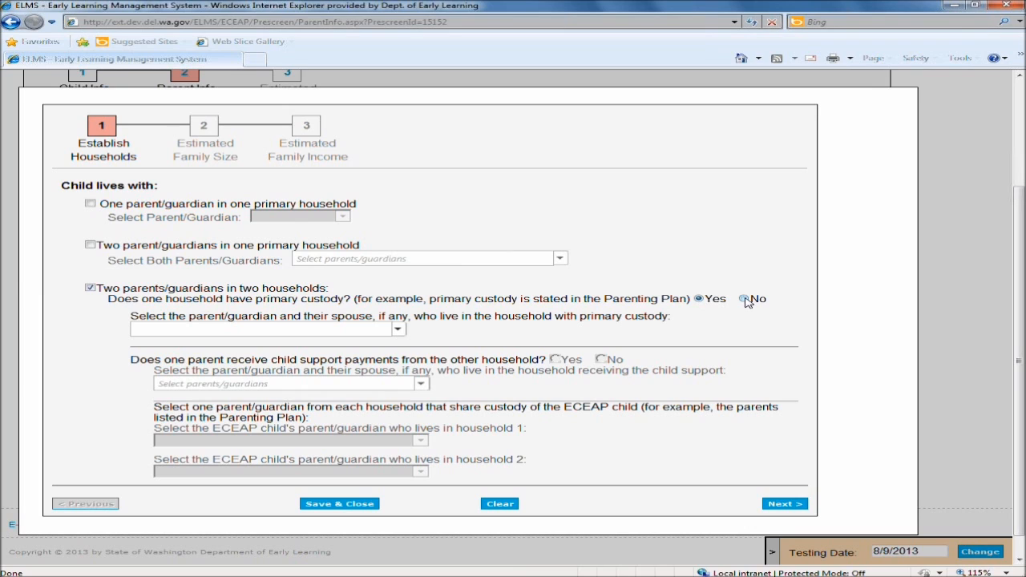
Answer No to whether one household has primary custody.
{"action": "left_click", "coordinate": [745, 299]}
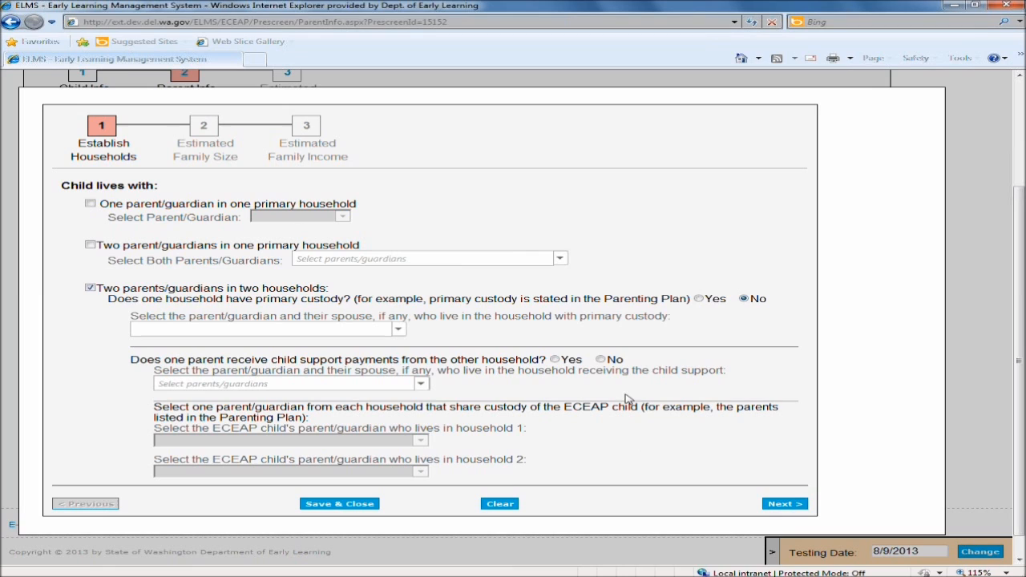
{"action": "left_click_drag", "start_coordinate": [108, 298], "coordinate": [346, 299]}
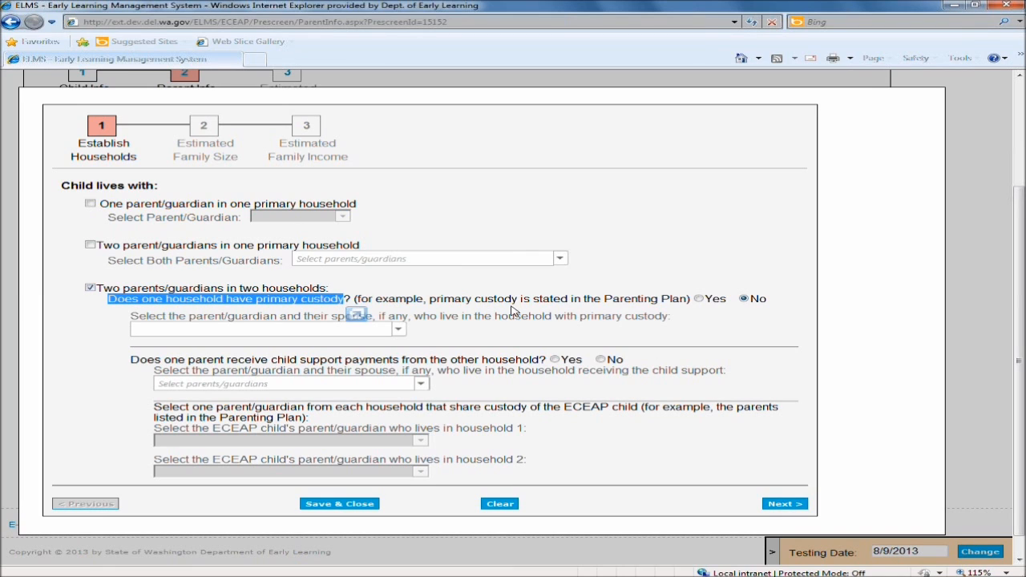
{"action": "left_click", "coordinate": [656, 463]}
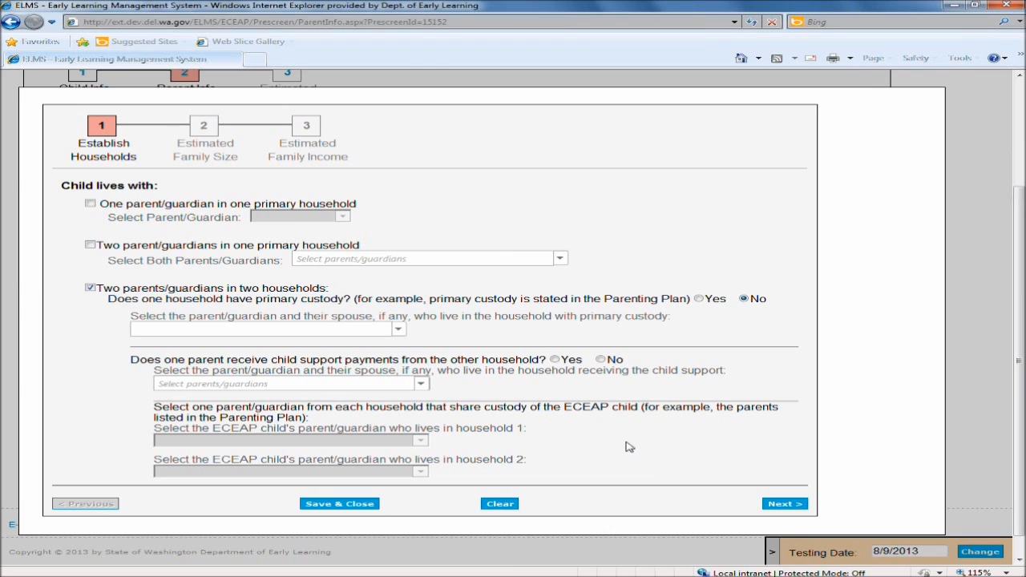
Answer No to whether one parent receives child support payments from the other household.
{"action": "left_click_drag", "start_coordinate": [133, 362], "coordinate": [523, 363]}
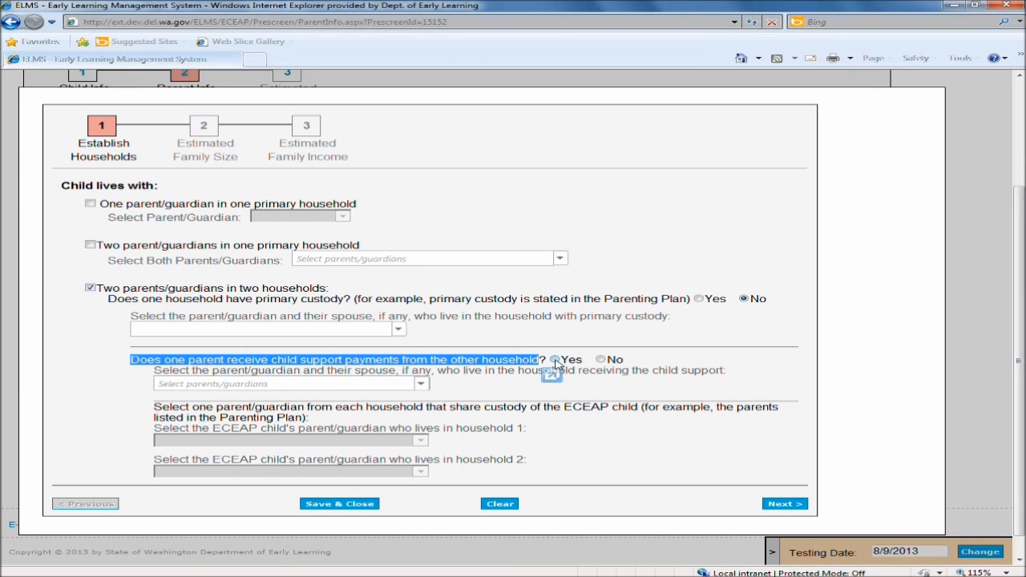
{"action": "left_click", "coordinate": [555, 361]}
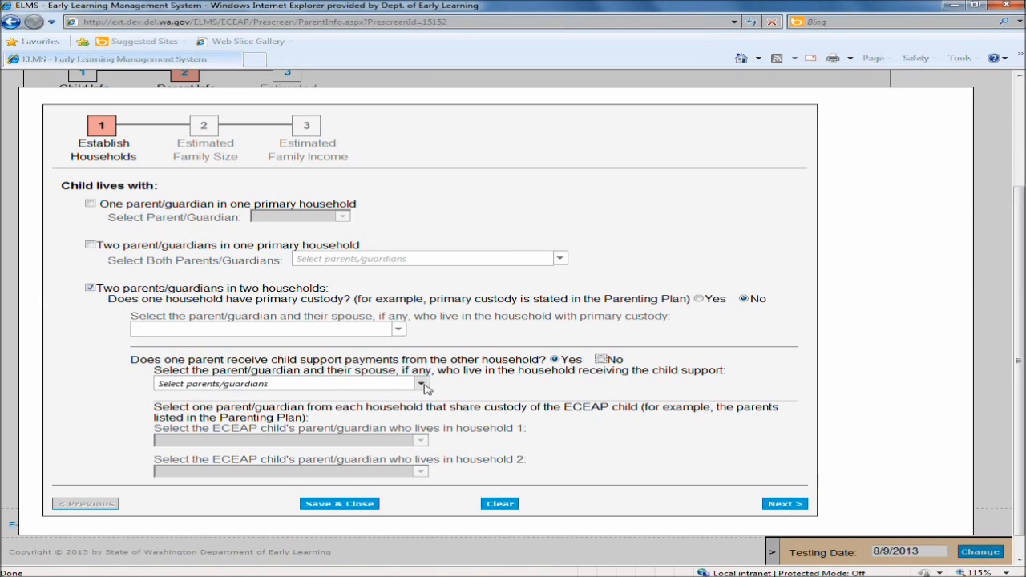
{"action": "left_click", "coordinate": [421, 384]}
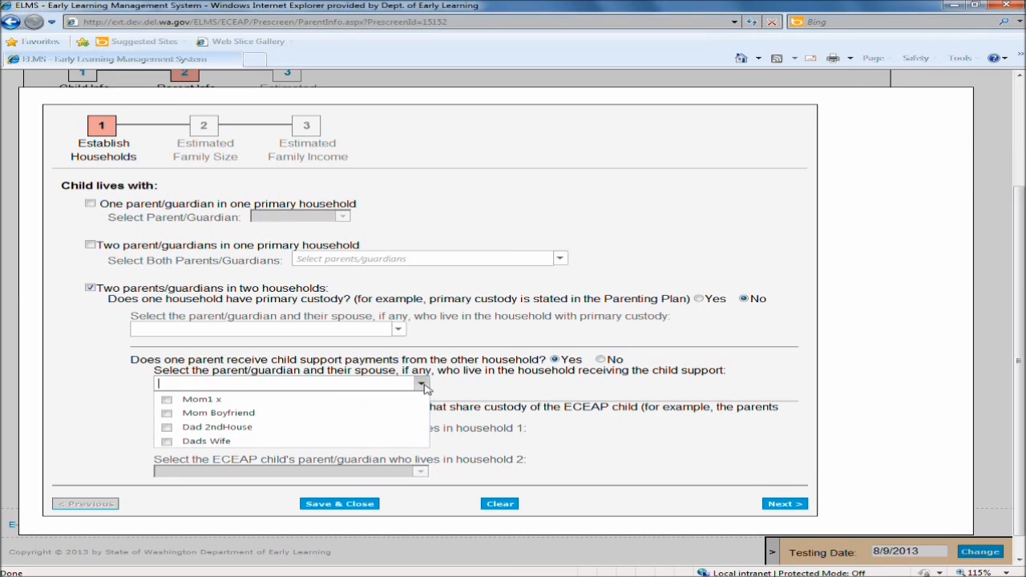
{"action": "left_click", "coordinate": [525, 388]}
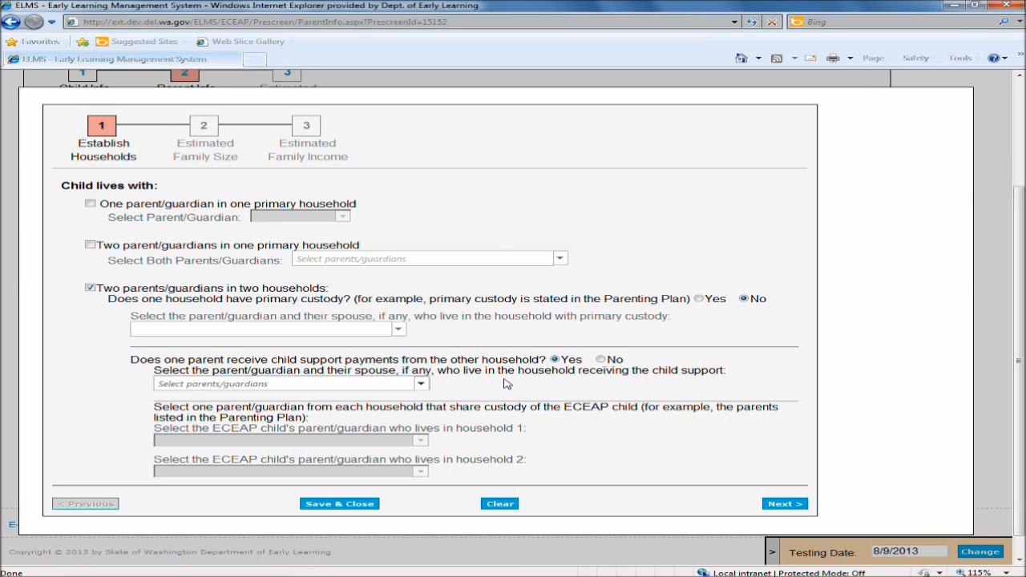
{"action": "left_click", "coordinate": [601, 360]}
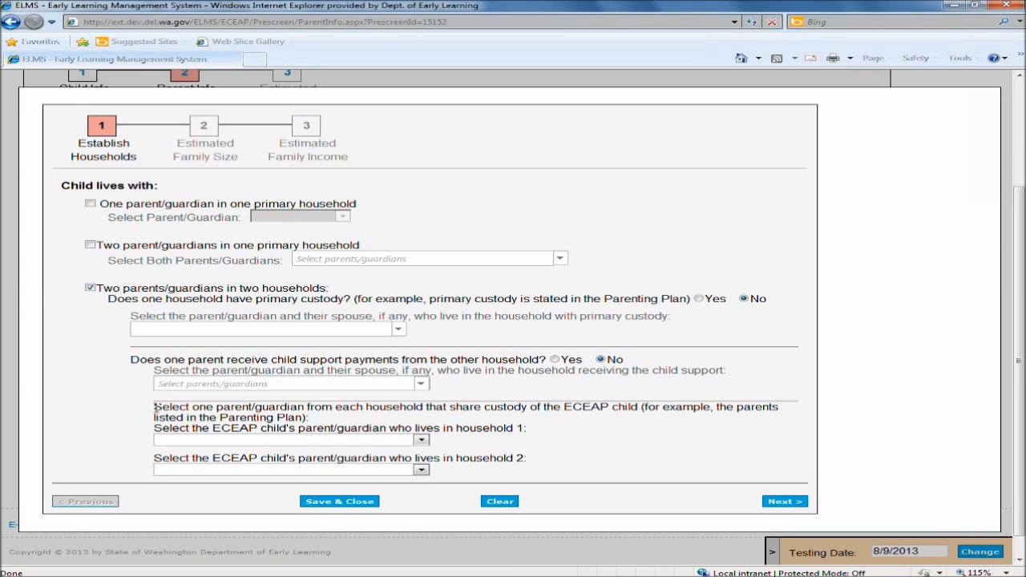
Select Mom1 x as the parent living in household 1 and Dad 2ndHouse as the parent in household 2.
{"action": "left_click_drag", "start_coordinate": [155, 407], "coordinate": [327, 418]}
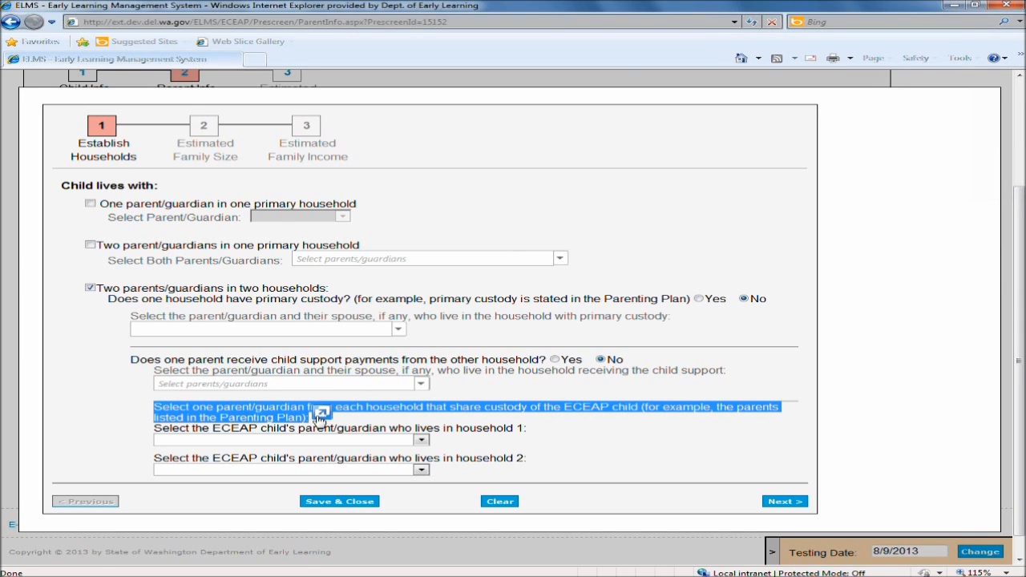
{"action": "left_click", "coordinate": [500, 431]}
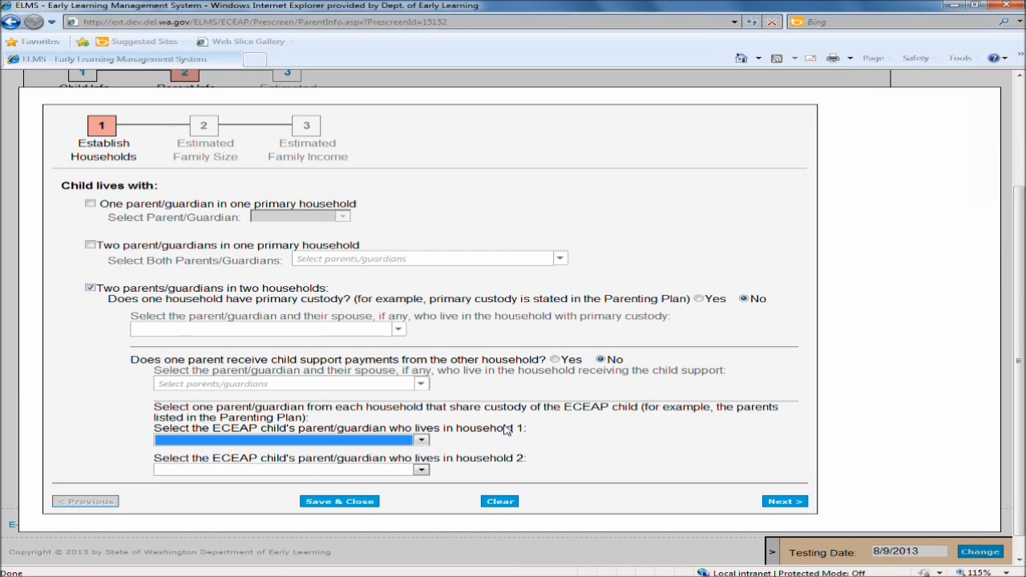
{"action": "left_click_drag", "start_coordinate": [424, 408], "coordinate": [335, 409]}
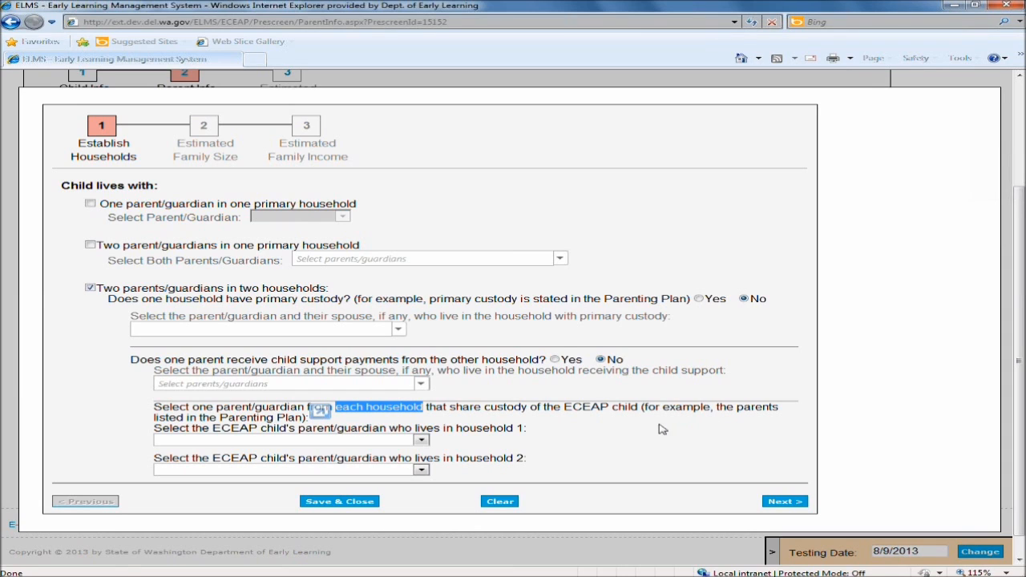
{"action": "left_click", "coordinate": [421, 441]}
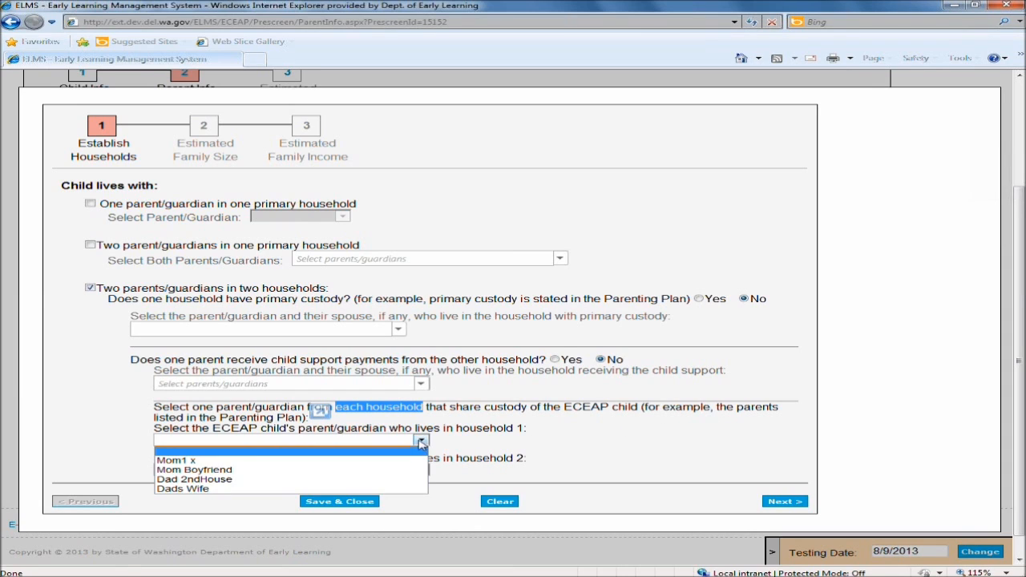
{"action": "left_click", "coordinate": [297, 462]}
{"action": "left_click", "coordinate": [420, 471]}
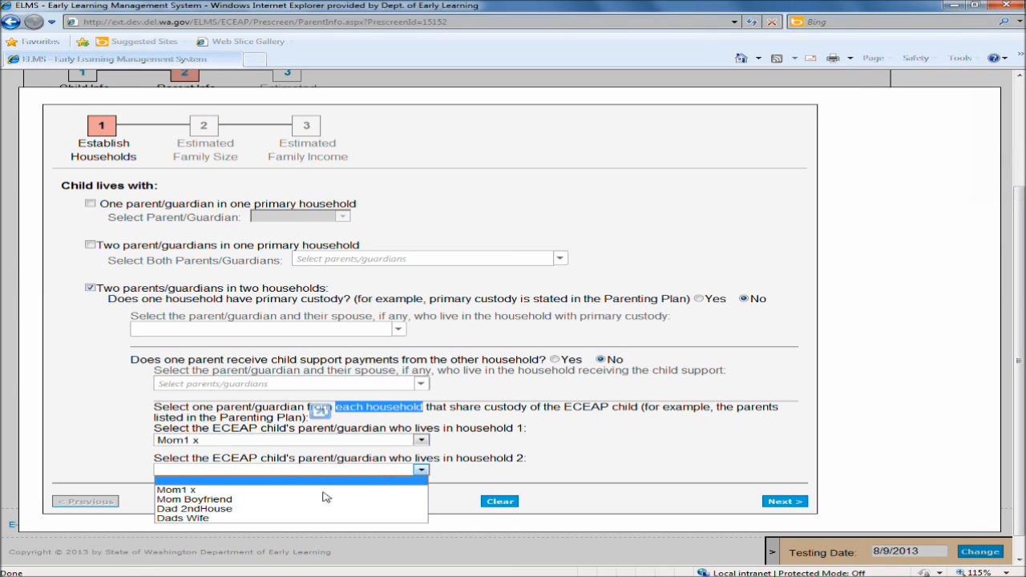
{"action": "left_click", "coordinate": [288, 510]}
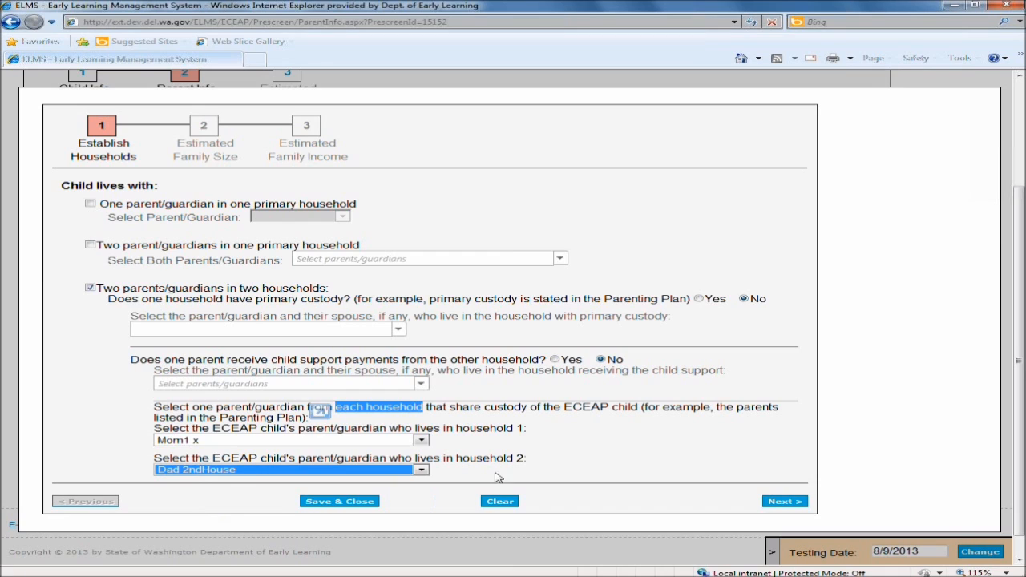
{"action": "left_click", "coordinate": [600, 461]}
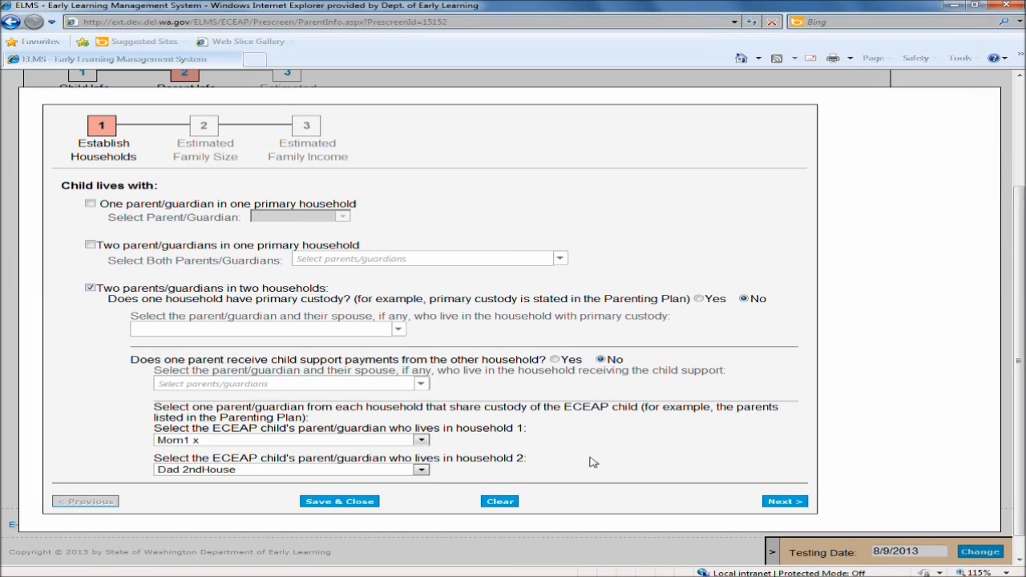
Re-check the two-households option and re-answer No to both the primary custody and child support questions.
{"action": "left_click_drag", "start_coordinate": [122, 289], "coordinate": [327, 295]}
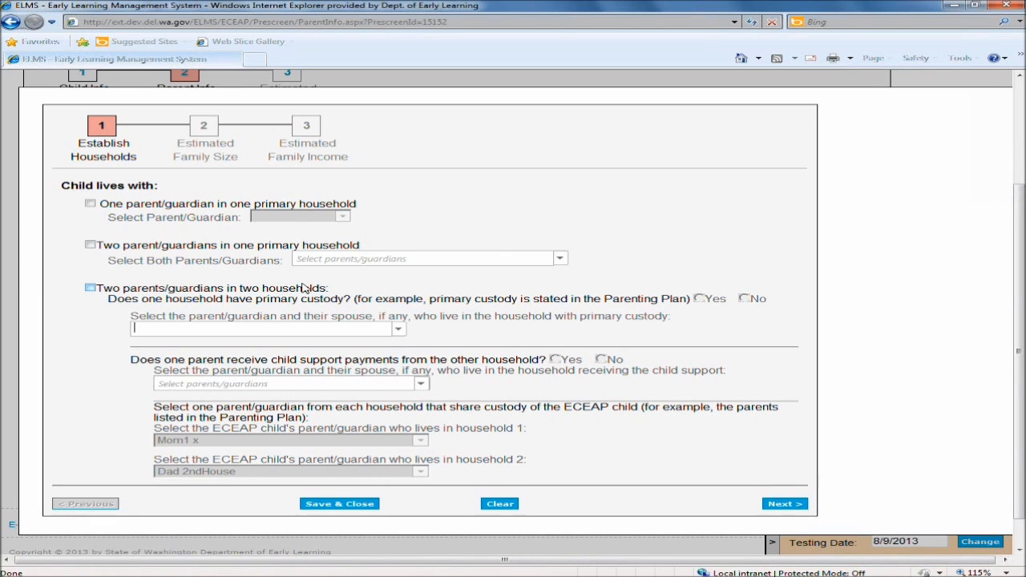
{"action": "left_click", "coordinate": [90, 288]}
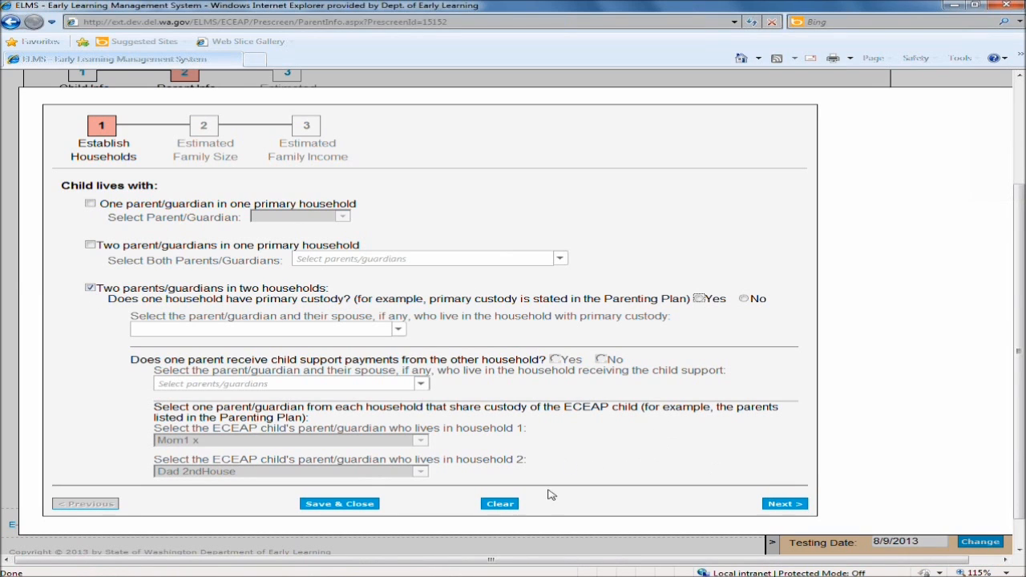
{"action": "left_click", "coordinate": [784, 505]}
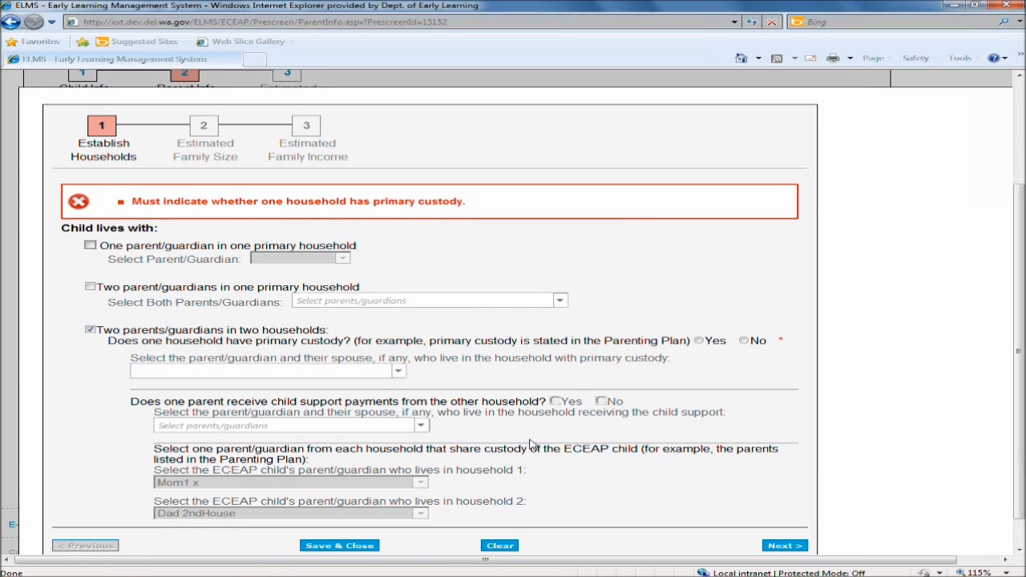
{"action": "left_click", "coordinate": [743, 341]}
{"action": "left_click", "coordinate": [601, 360]}
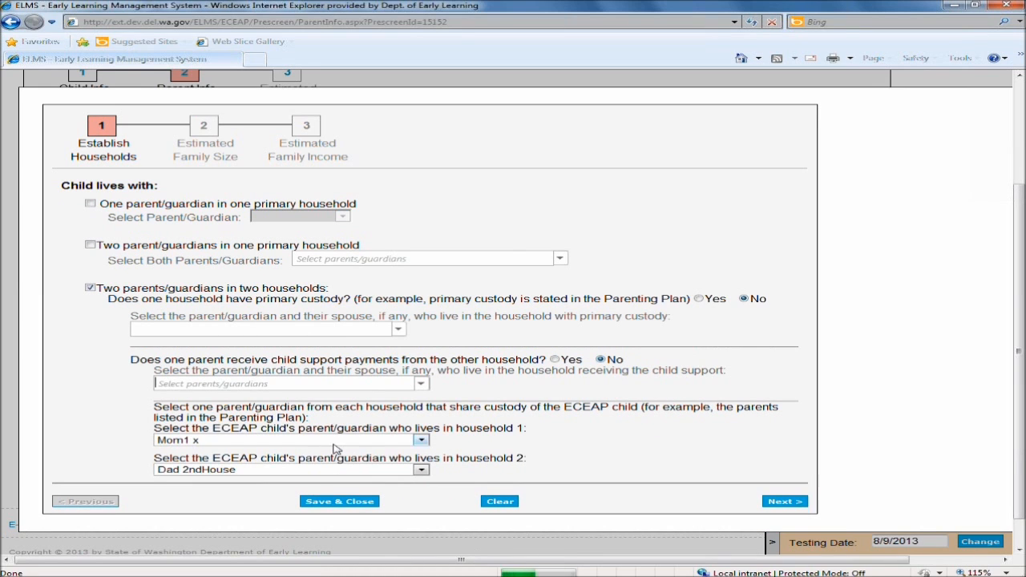
Advance to the Estimated Family Size step and review the Household 1 and Household 2 sections.
{"action": "left_click", "coordinate": [782, 502]}
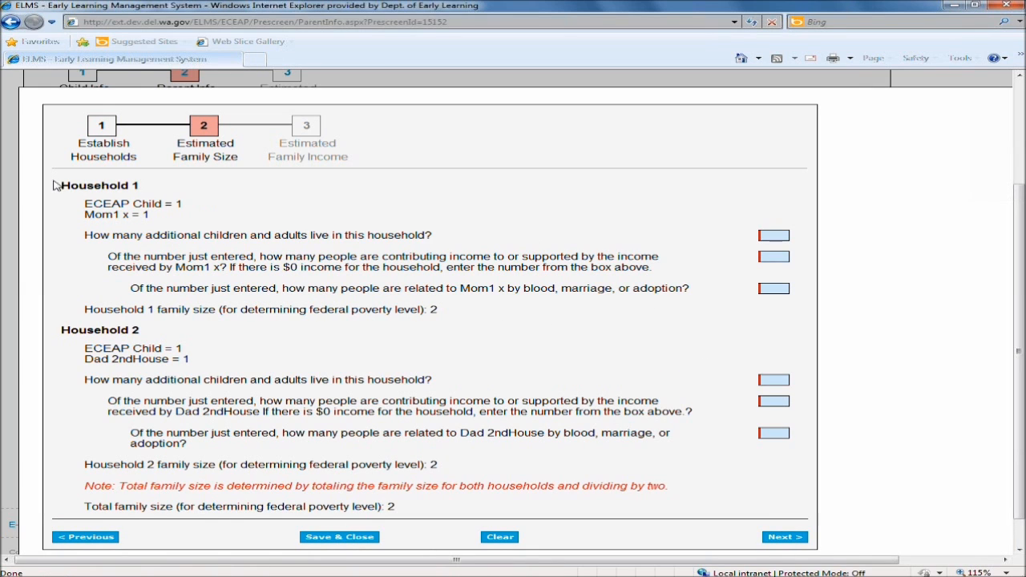
{"action": "left_click_drag", "start_coordinate": [62, 186], "coordinate": [140, 187]}
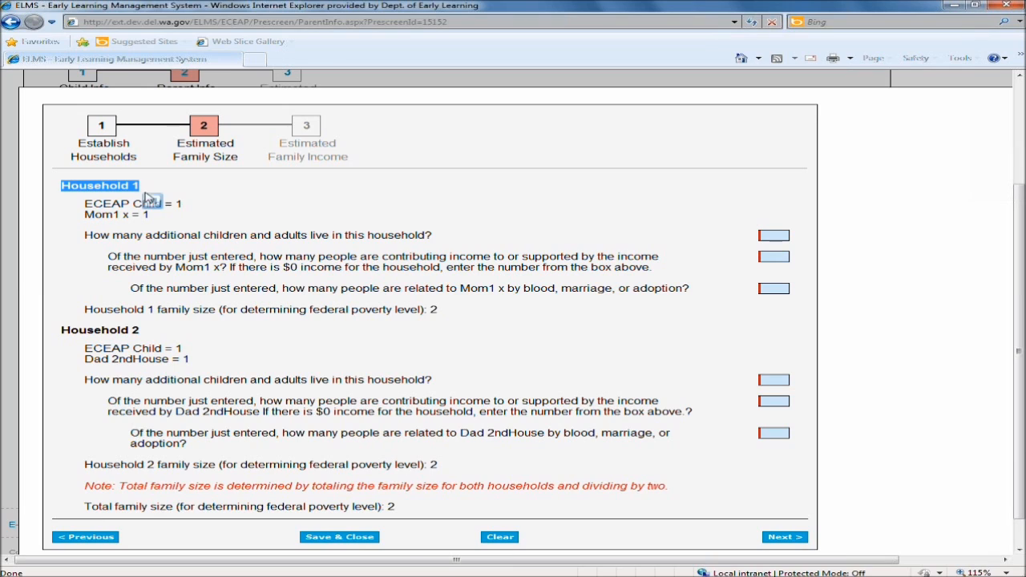
{"action": "left_click_drag", "start_coordinate": [63, 334], "coordinate": [143, 333]}
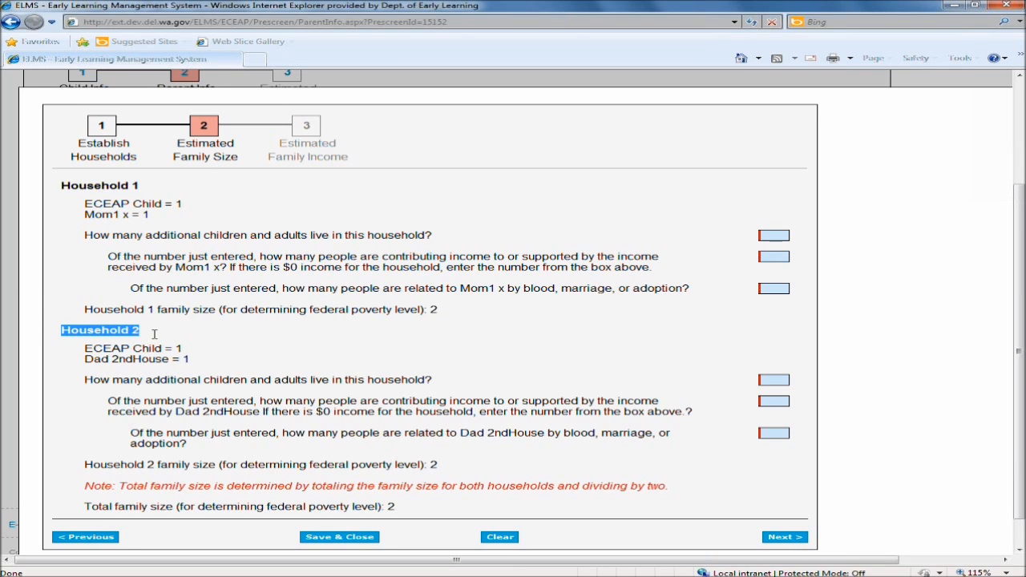
{"action": "left_click", "coordinate": [205, 200]}
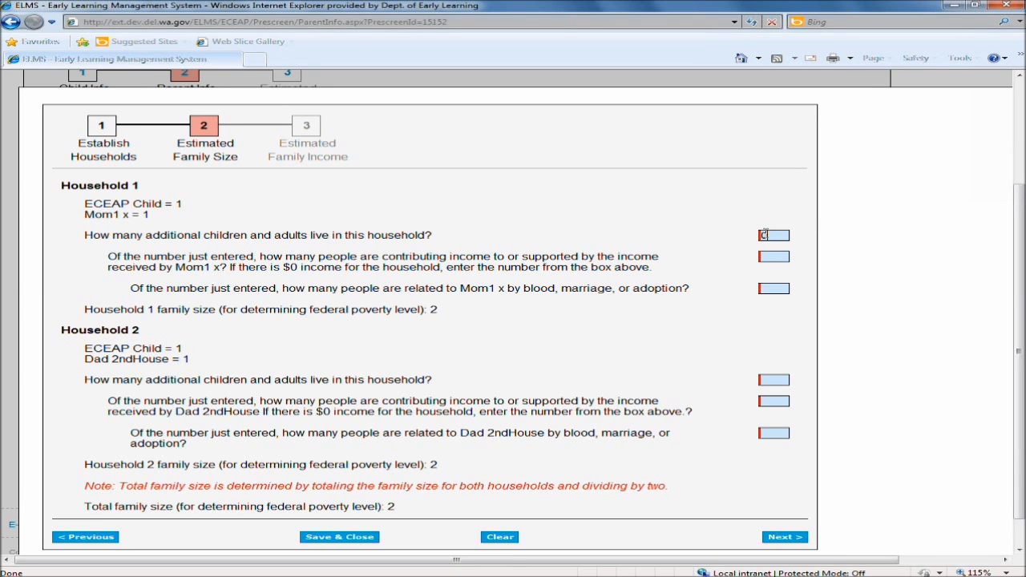
For Household 1, enter 2 additional people, 2 contributing to or supported by income, and 1 related to the parent.
{"action": "left_click", "coordinate": [786, 234]}
{"action": "left_click_drag", "start_coordinate": [766, 232], "coordinate": [730, 245]}
{"action": "left_click_drag", "start_coordinate": [131, 290], "coordinate": [691, 295]}
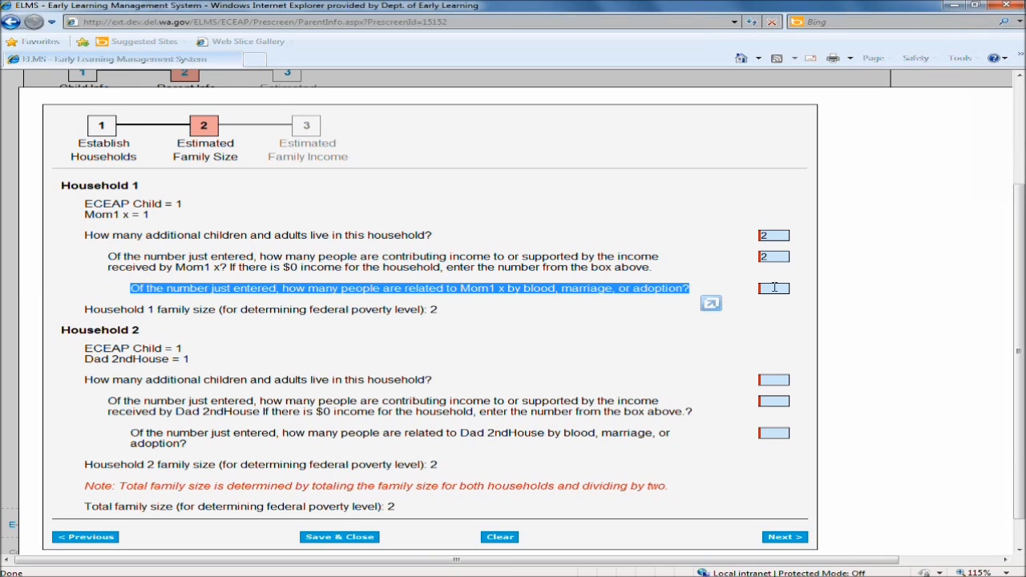
{"action": "left_click", "coordinate": [802, 307]}
{"action": "type", "text": "1"}
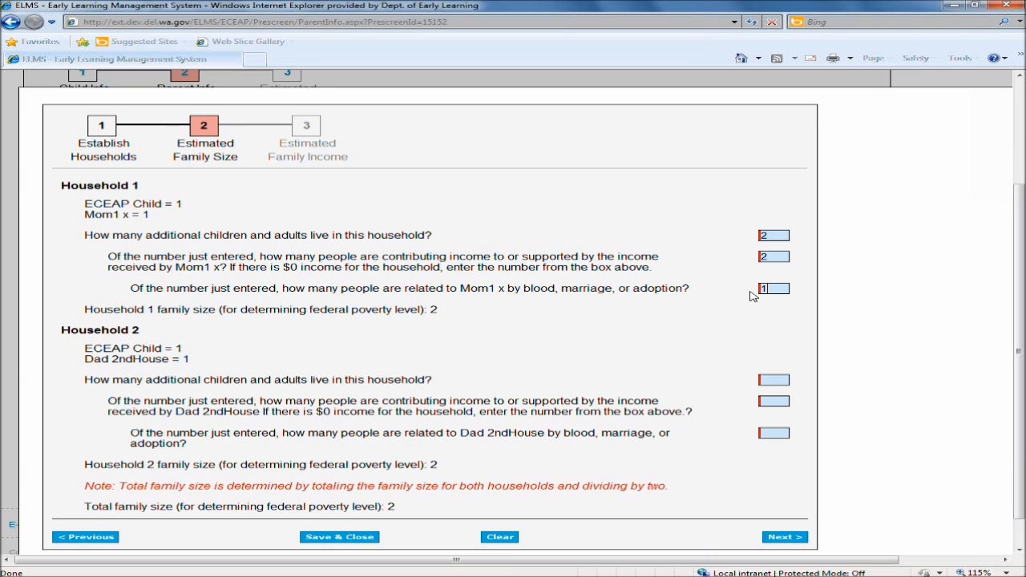
For Household 2, enter 1 additional person, 1 contributing to or supported by income, and 1 related to the parent.
{"action": "left_click", "coordinate": [596, 322]}
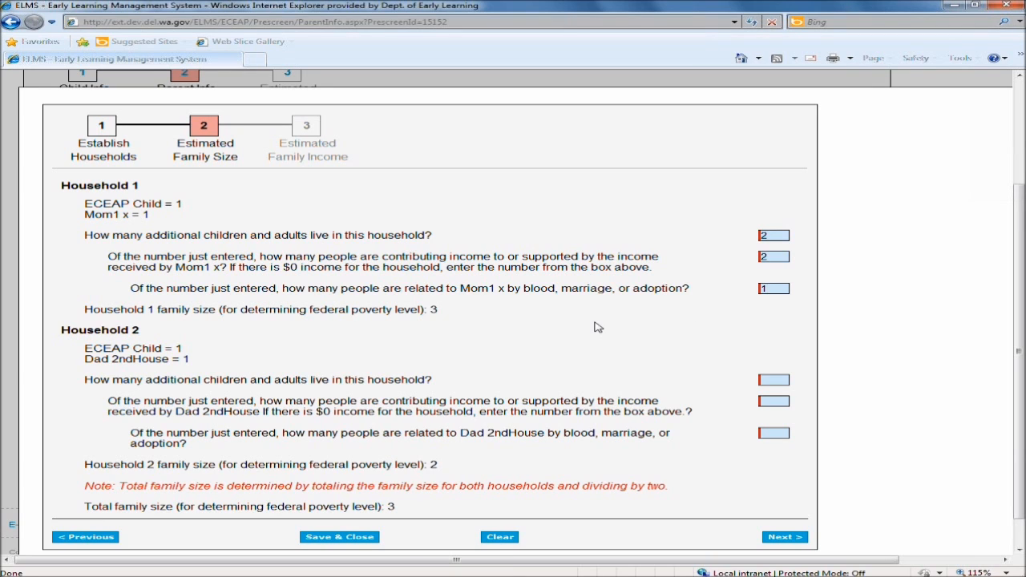
{"action": "left_click_drag", "start_coordinate": [461, 313], "coordinate": [84, 325]}
{"action": "left_click", "coordinate": [505, 339]}
{"action": "scroll", "coordinate": [526, 371], "scroll_direction": "down", "scroll_amount": 1}
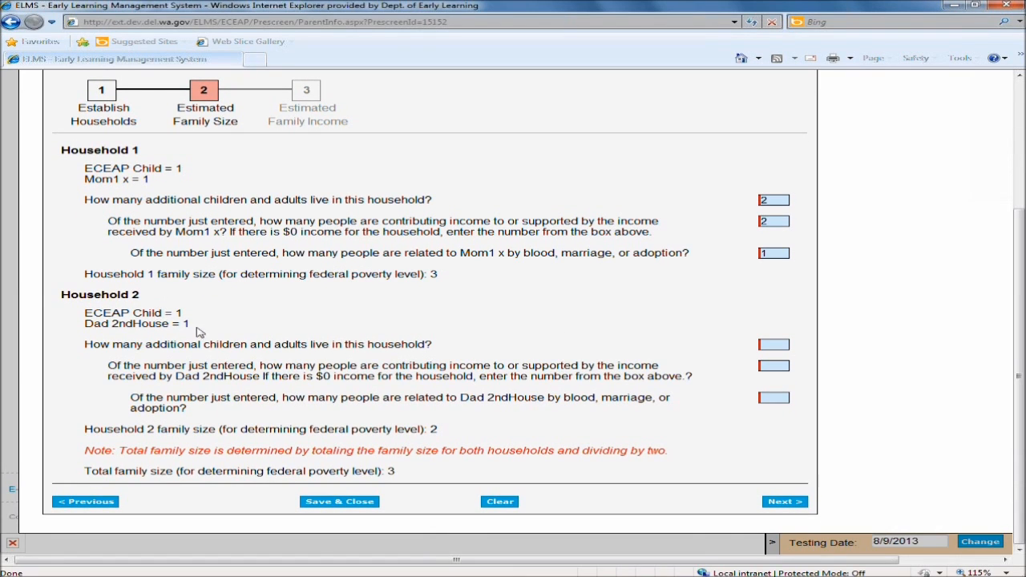
{"action": "left_click_drag", "start_coordinate": [191, 324], "coordinate": [78, 312]}
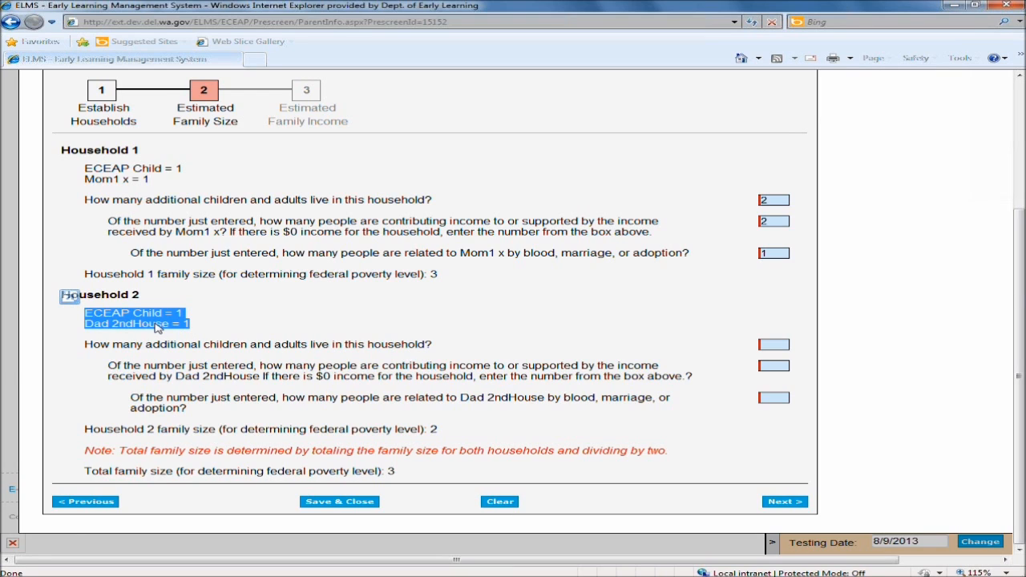
{"action": "left_click", "coordinate": [537, 331]}
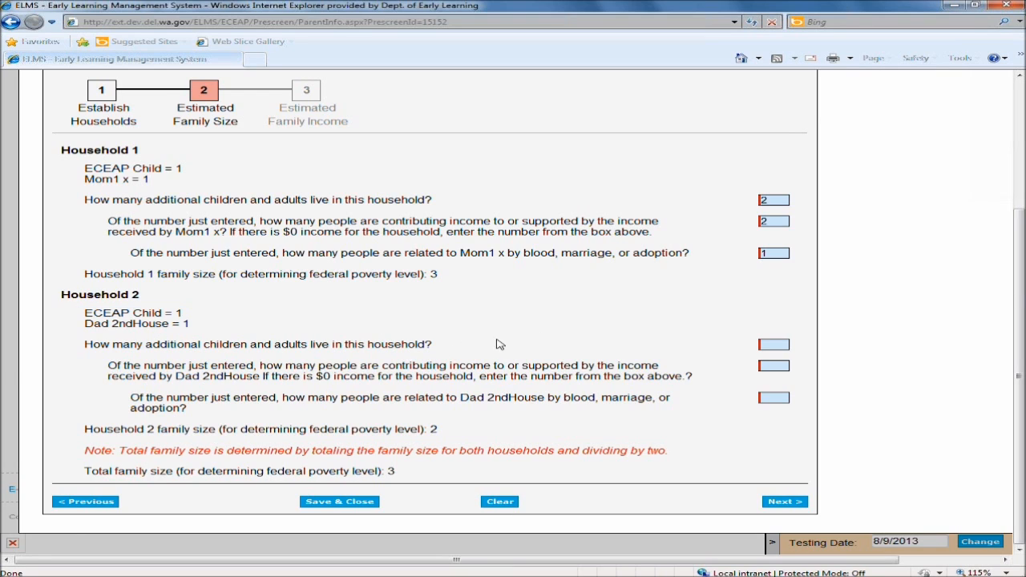
{"action": "left_click", "coordinate": [778, 347]}
{"action": "type", "text": "1"}
{"action": "left_click", "coordinate": [782, 366]}
{"action": "type", "text": "1"}
{"action": "left_click", "coordinate": [773, 397]}
{"action": "type", "text": "1"}
Review each household's family size, the averaging note, and the total family size for federal poverty level.
{"action": "left_click_drag", "start_coordinate": [440, 431], "coordinate": [95, 444]}
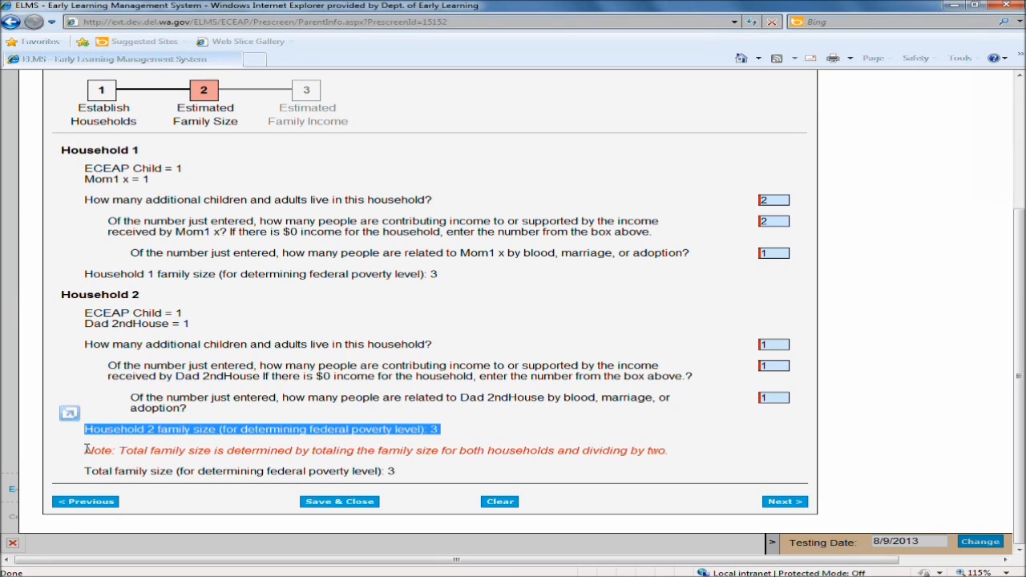
{"action": "left_click_drag", "start_coordinate": [87, 449], "coordinate": [659, 454]}
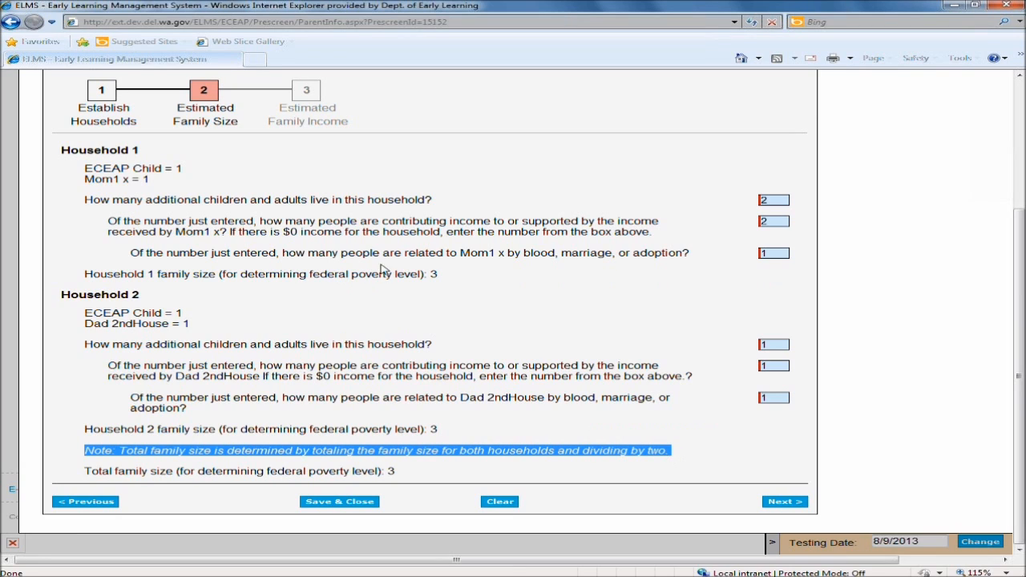
{"action": "left_click_drag", "start_coordinate": [447, 280], "coordinate": [349, 275]}
{"action": "left_click_drag", "start_coordinate": [463, 432], "coordinate": [400, 431]}
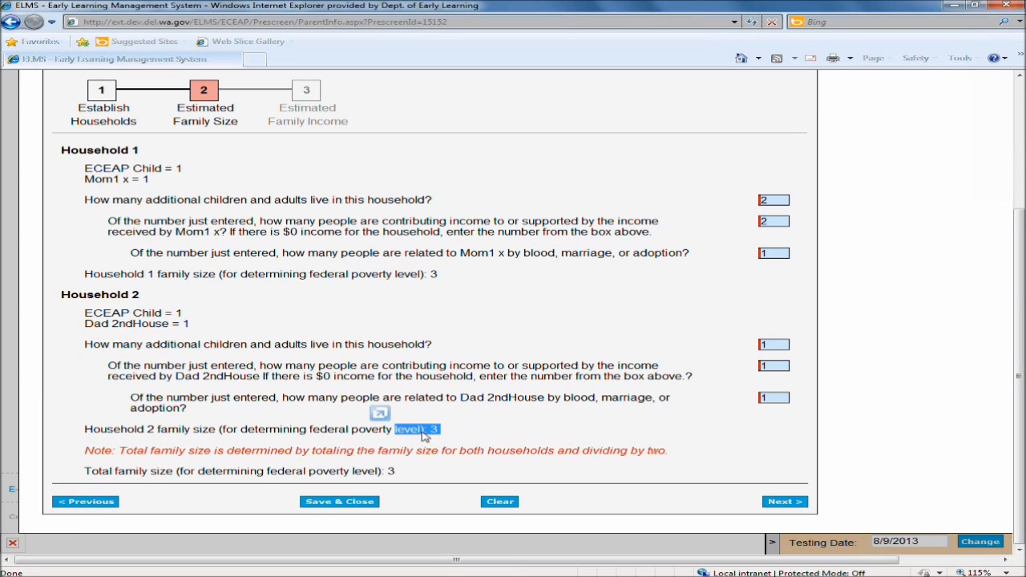
{"action": "left_click_drag", "start_coordinate": [673, 456], "coordinate": [582, 452]}
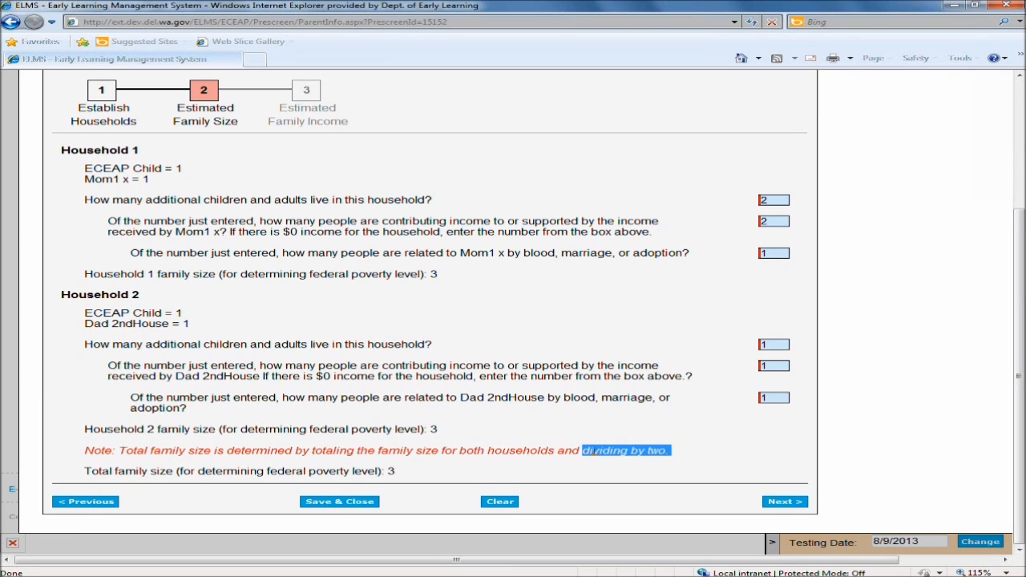
{"action": "left_click", "coordinate": [416, 476]}
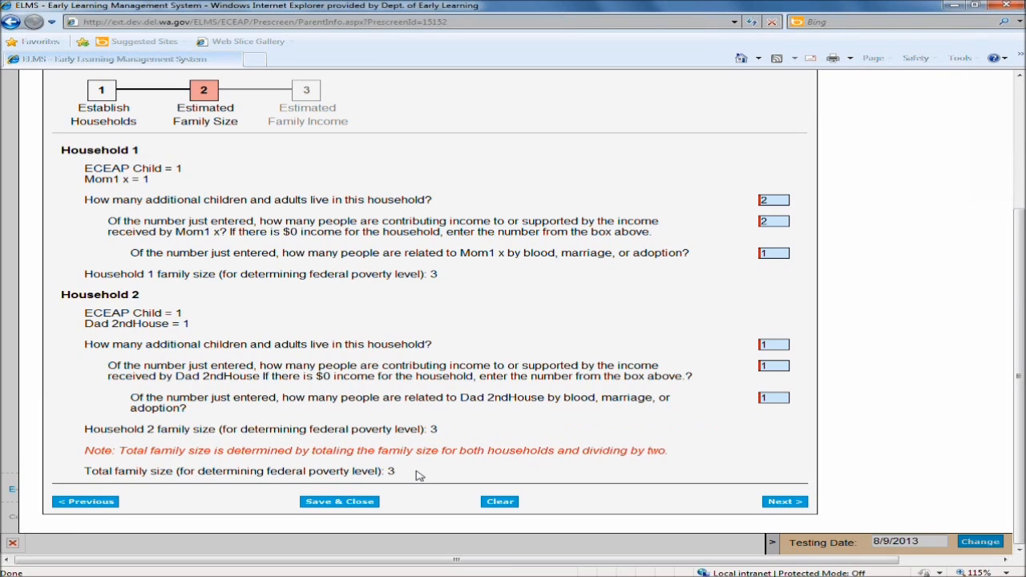
{"action": "left_click_drag", "start_coordinate": [417, 475], "coordinate": [81, 481]}
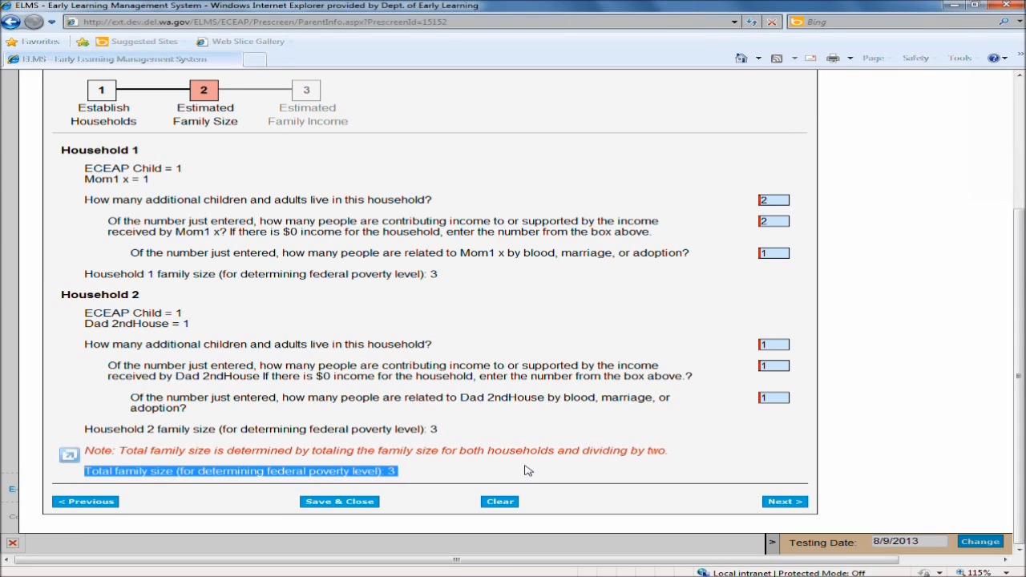
Continue to the Estimated Family Income step and enter 12000 as Household 1's estimated annual income.
{"action": "left_click", "coordinate": [785, 503]}
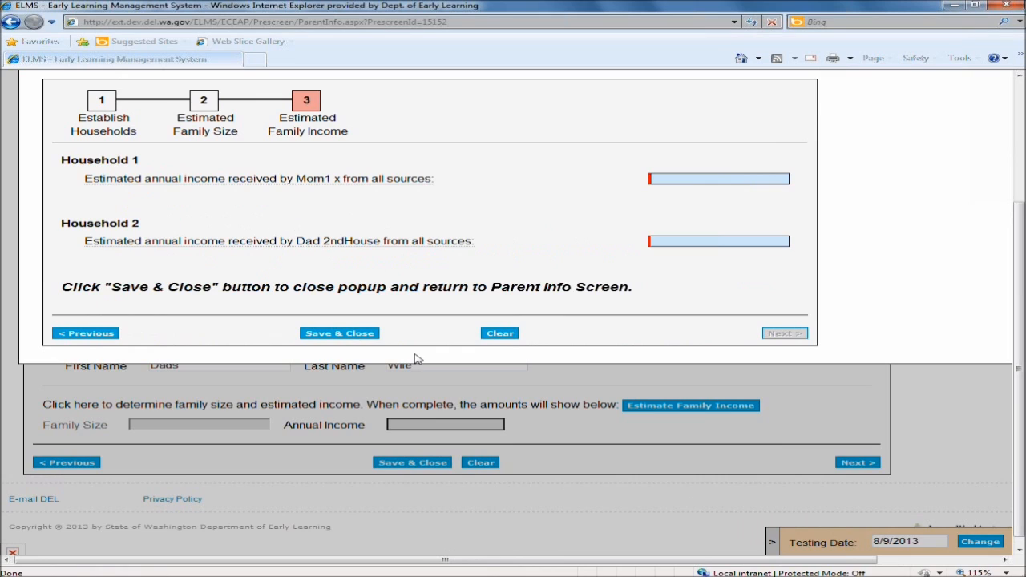
{"action": "left_click", "coordinate": [668, 181]}
{"action": "type", "text": "12000"}
Enter 20000 as Household 2's estimated annual income and save and close the estimate.
{"action": "left_click", "coordinate": [499, 255]}
{"action": "left_click_drag", "start_coordinate": [477, 243], "coordinate": [412, 241]}
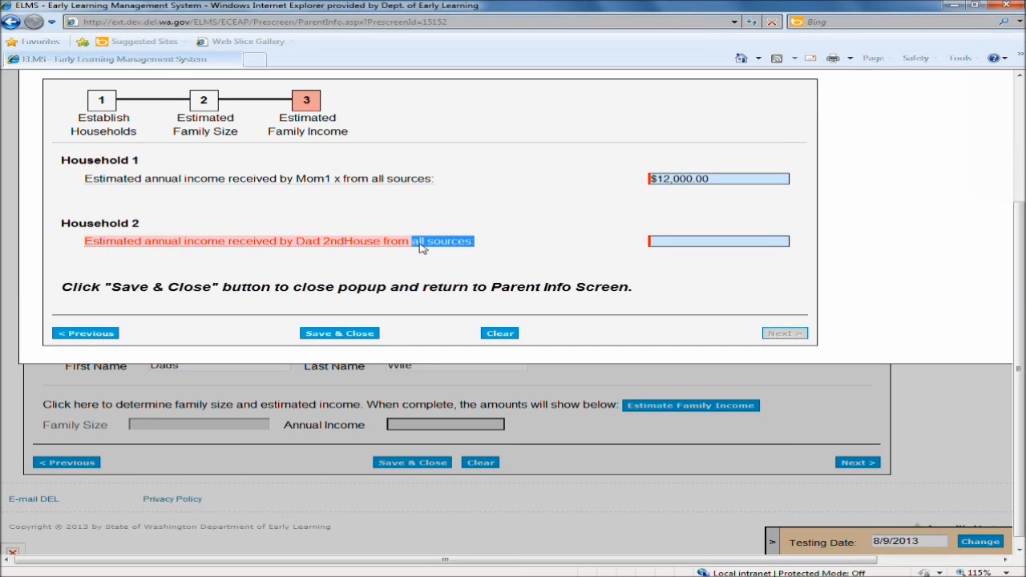
{"action": "left_click", "coordinate": [506, 246]}
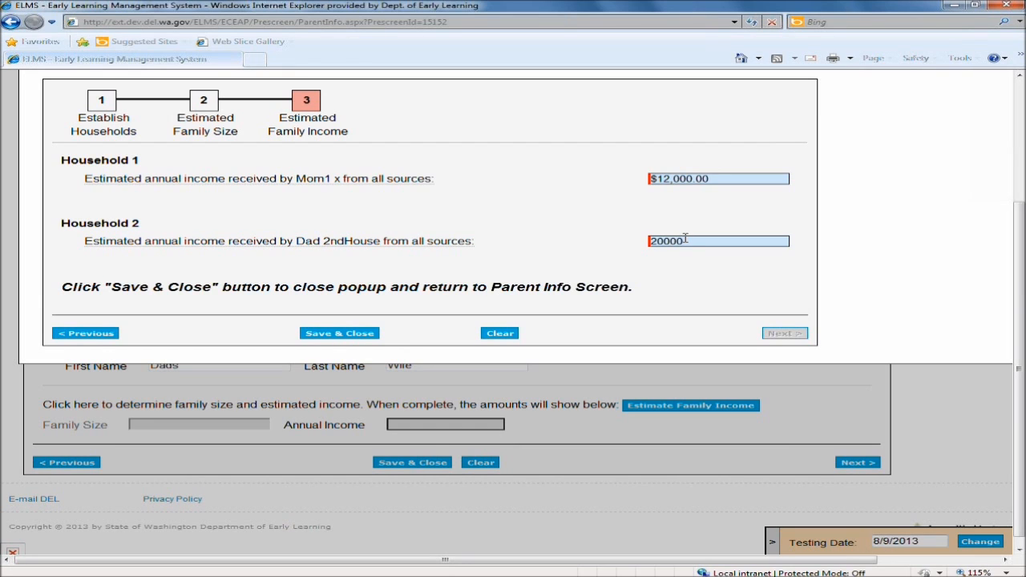
{"action": "left_click", "coordinate": [606, 299]}
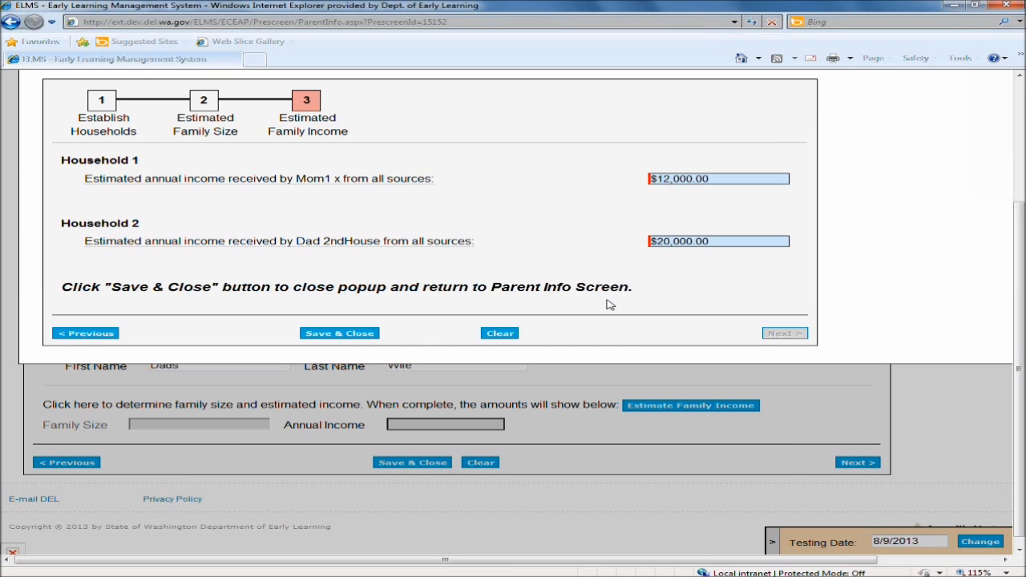
{"action": "left_click", "coordinate": [341, 335]}
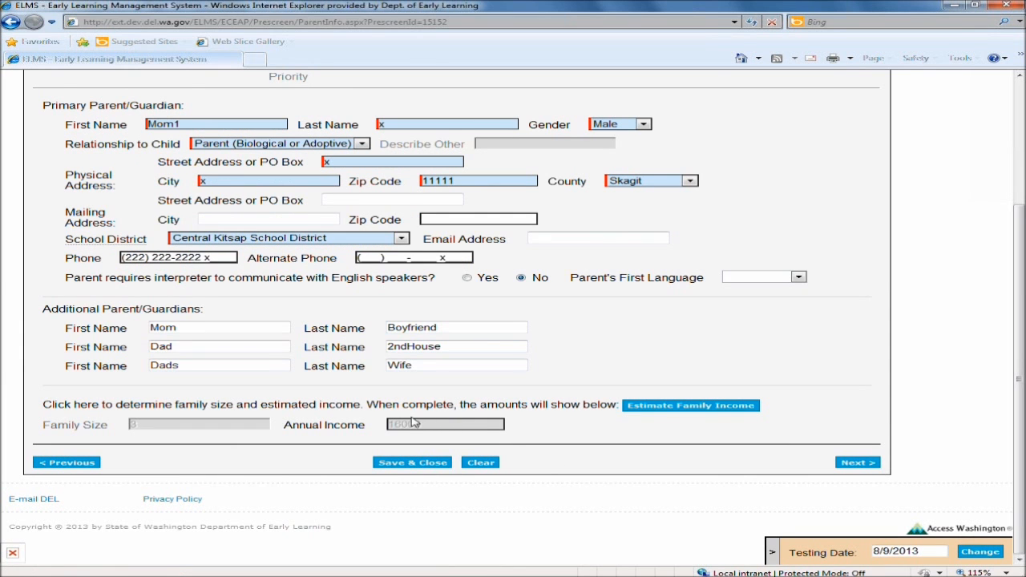
Review the resulting family size and annual income on the parent info page and continue to Estimated Priority.
{"action": "left_click_drag", "start_coordinate": [428, 428], "coordinate": [384, 424]}
{"action": "left_click_drag", "start_coordinate": [290, 431], "coordinate": [361, 431]}
{"action": "left_click_drag", "start_coordinate": [422, 426], "coordinate": [388, 423]}
{"action": "left_click", "coordinate": [713, 459]}
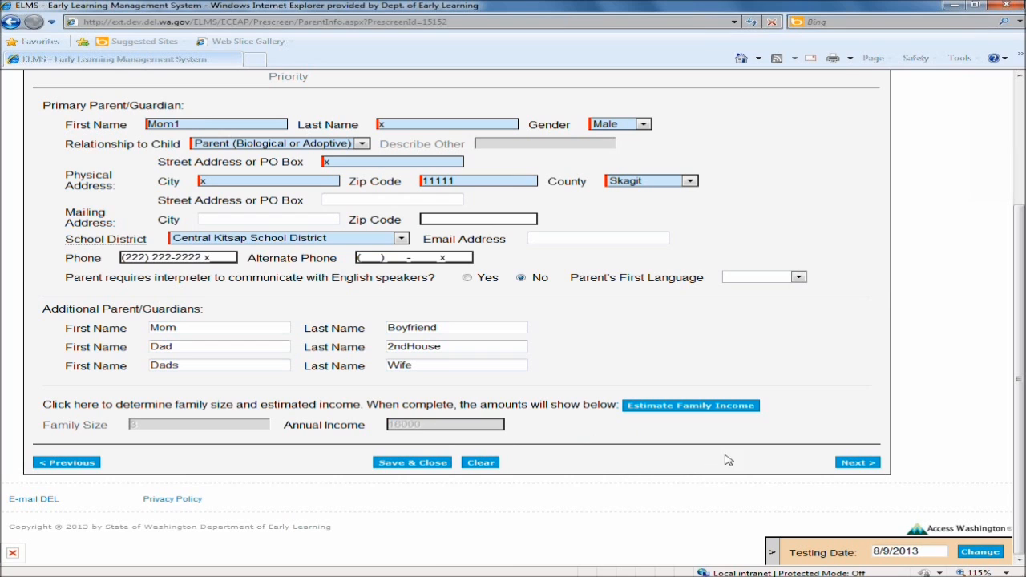
{"action": "left_click", "coordinate": [858, 465]}
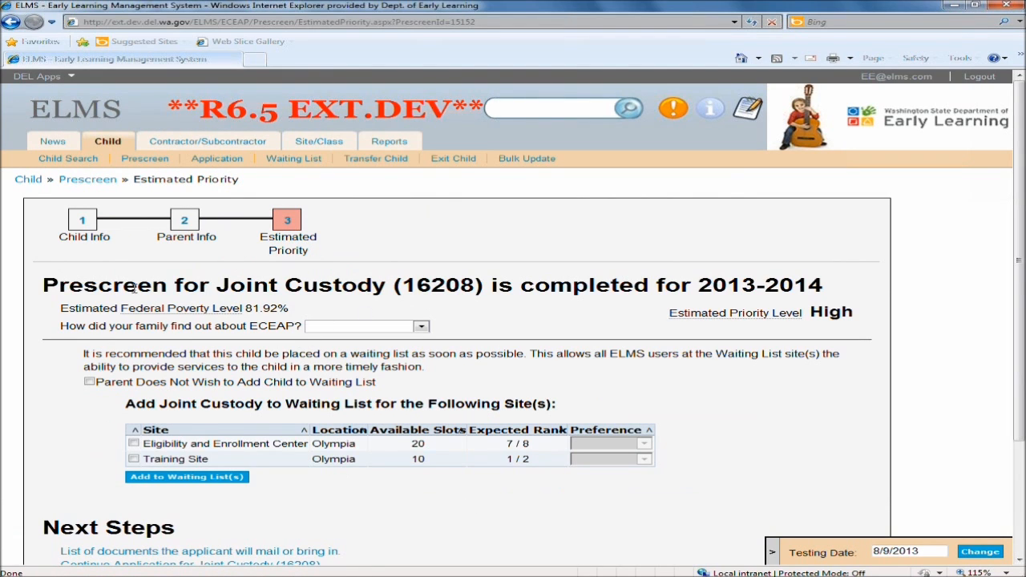
Review the poverty level and priority, then set how the family found out about ECEAP to Word of Mouth.
{"action": "left_click", "coordinate": [374, 291]}
{"action": "left_click_drag", "start_coordinate": [290, 308], "coordinate": [81, 317]}
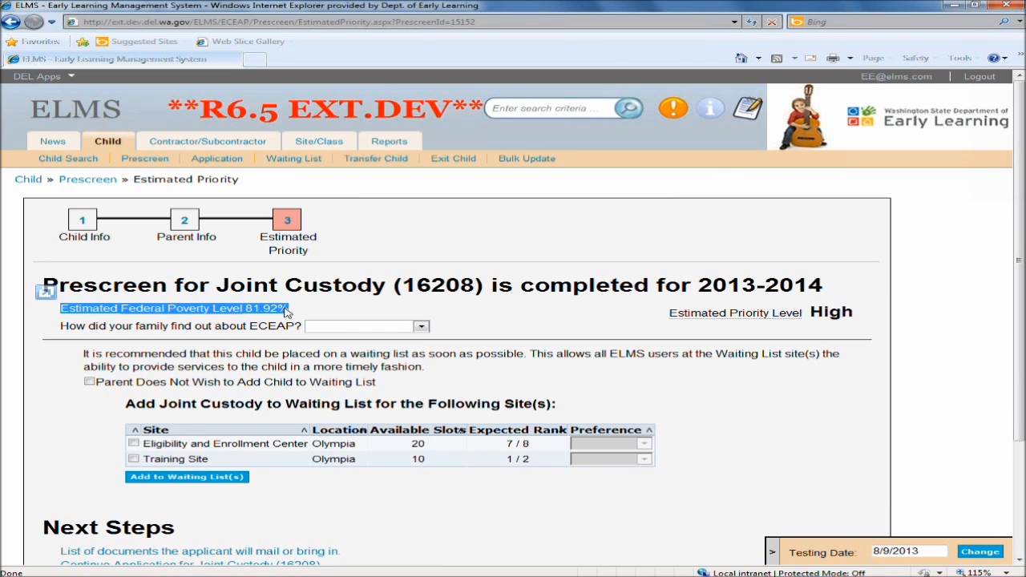
{"action": "left_click_drag", "start_coordinate": [863, 312], "coordinate": [809, 314]}
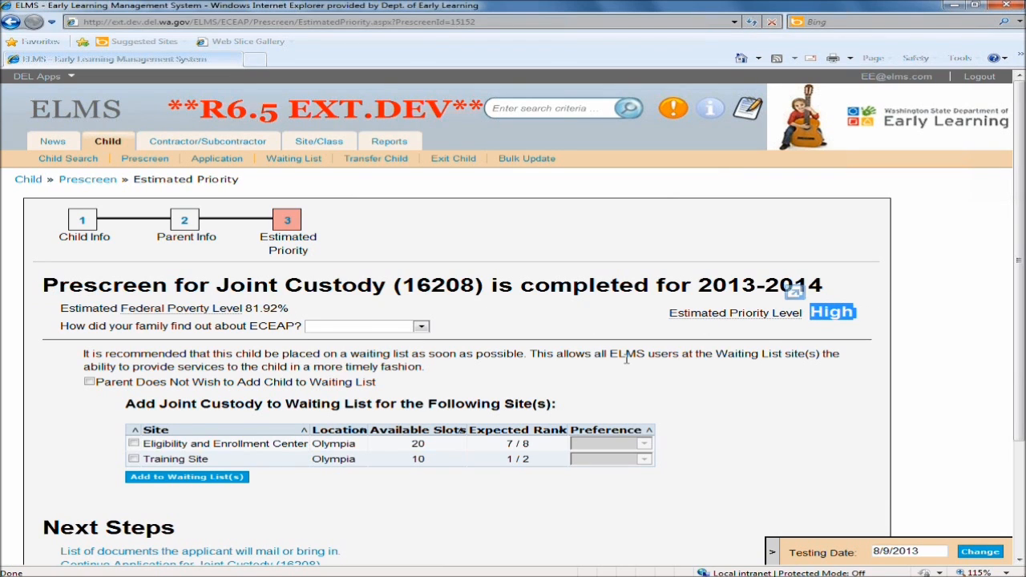
{"action": "left_click", "coordinate": [422, 328]}
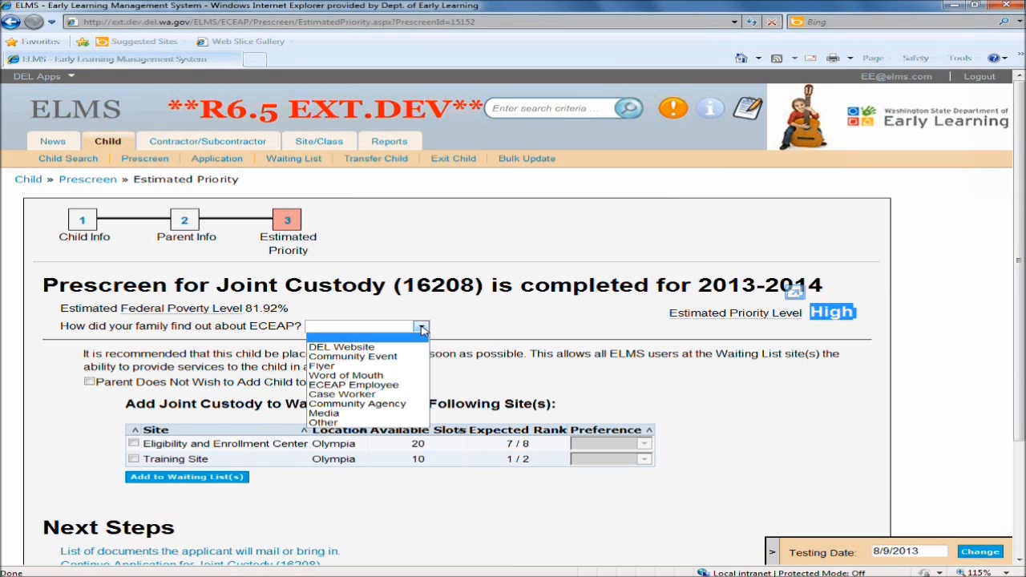
{"action": "left_click", "coordinate": [389, 377]}
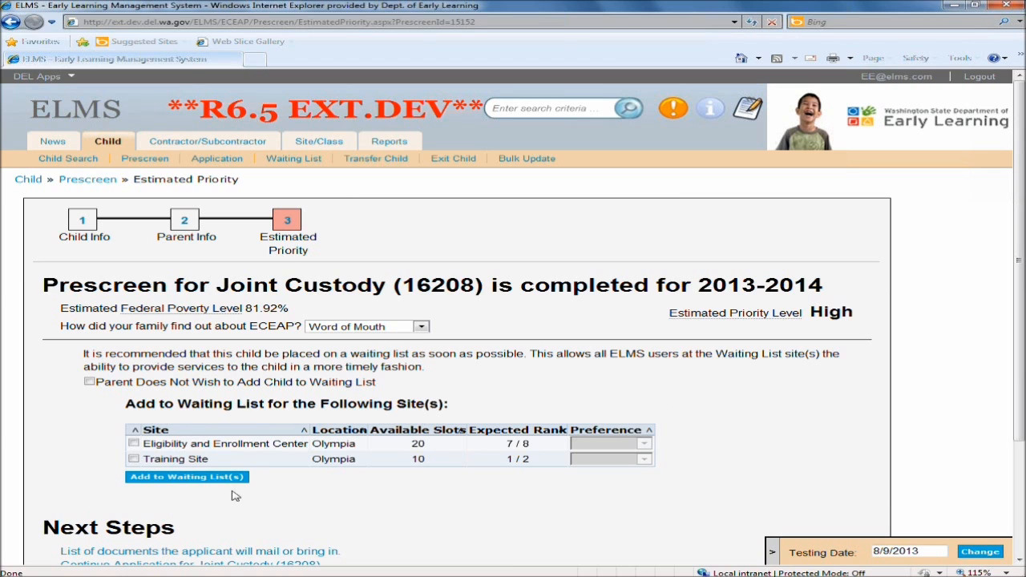
Save and close the completed joint custody prescreen.
{"action": "scroll", "coordinate": [355, 520], "scroll_direction": "down", "scroll_amount": 2}
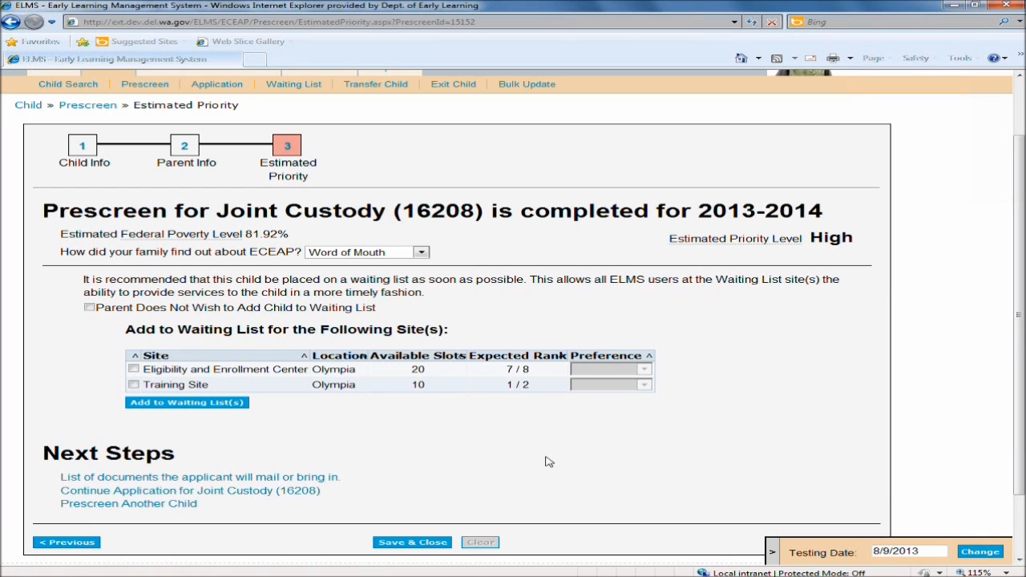
{"action": "scroll", "coordinate": [546, 463], "scroll_direction": "down", "scroll_amount": 2}
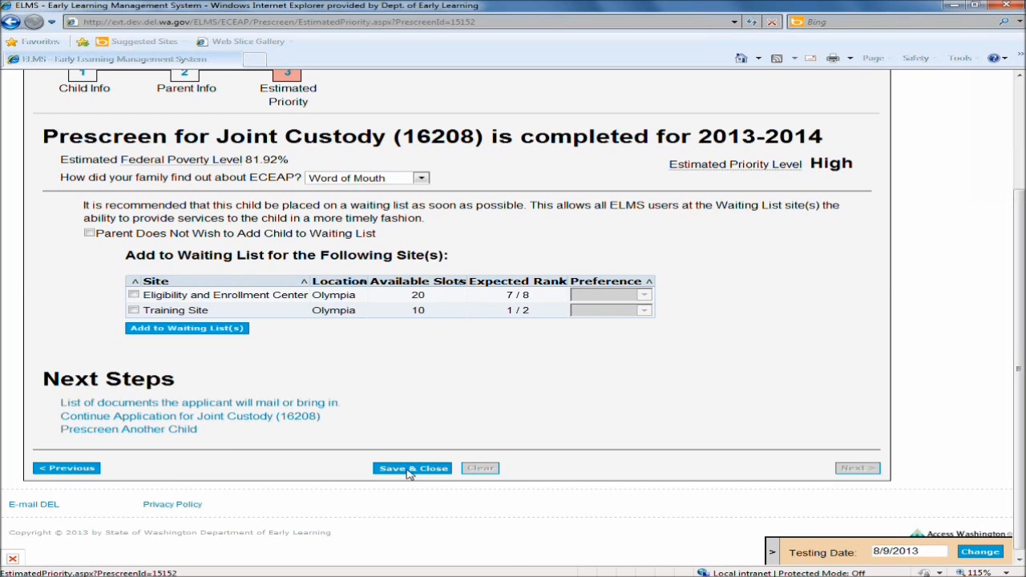
{"action": "left_click", "coordinate": [410, 469]}
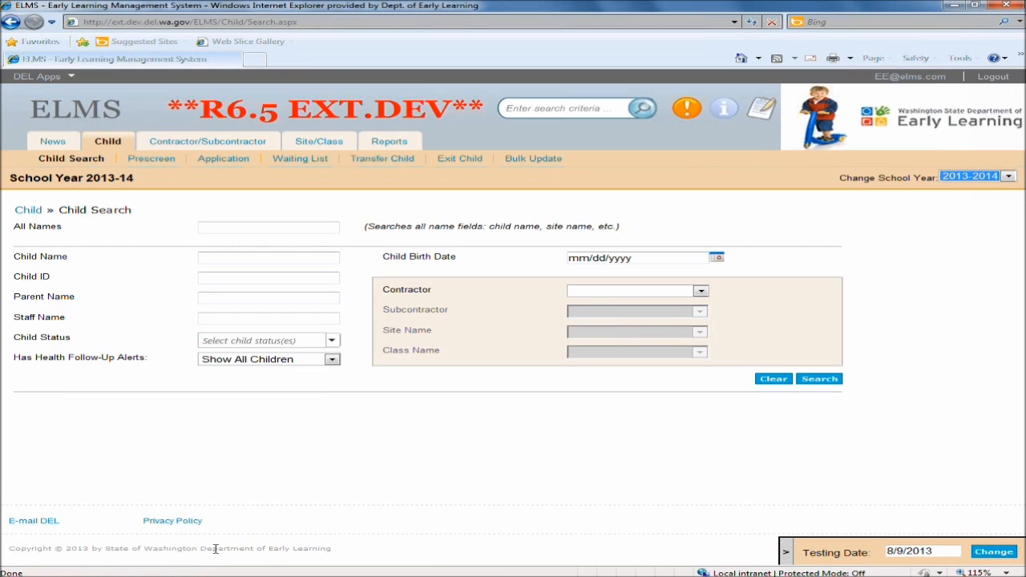
{"action": "left_click", "coordinate": [191, 576]}
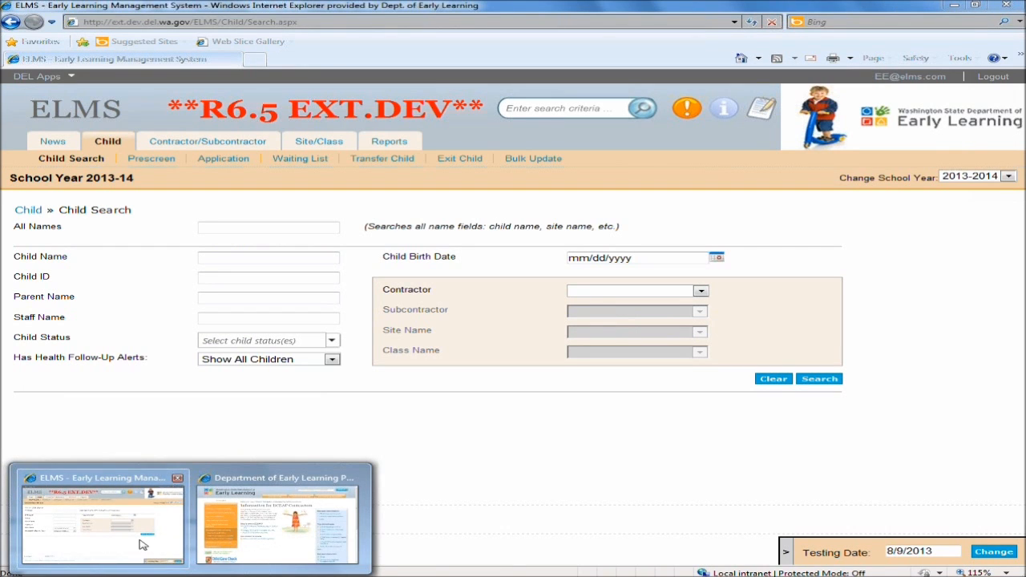
{"action": "left_click", "coordinate": [230, 533]}
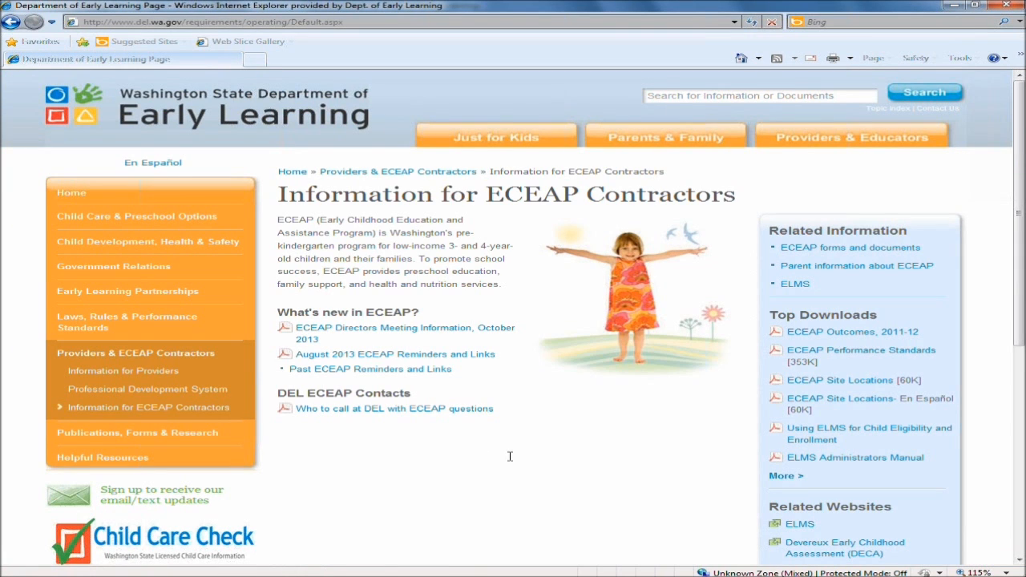
{"action": "left_click", "coordinate": [352, 21]}
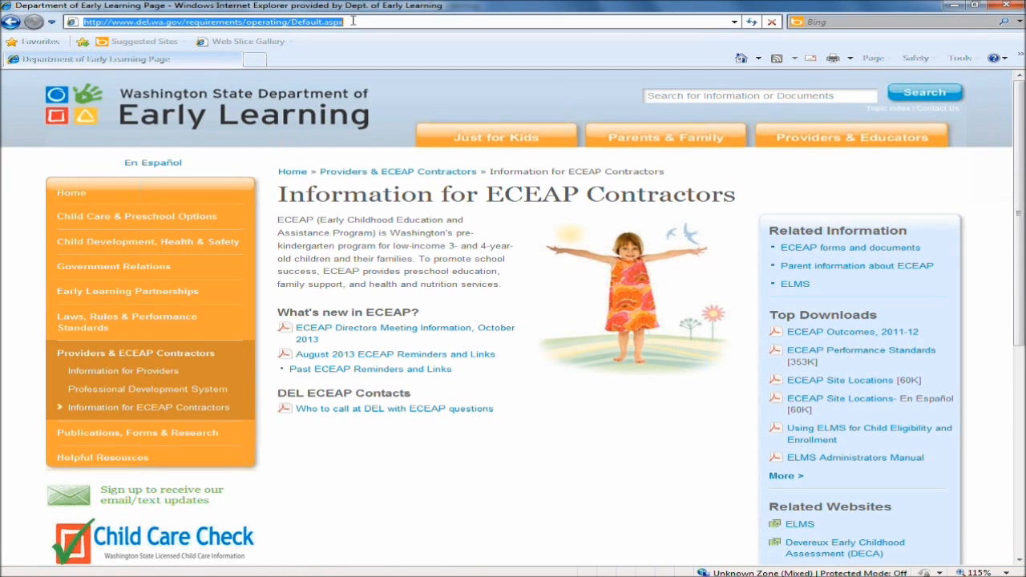
{"action": "type", "text": "w"}
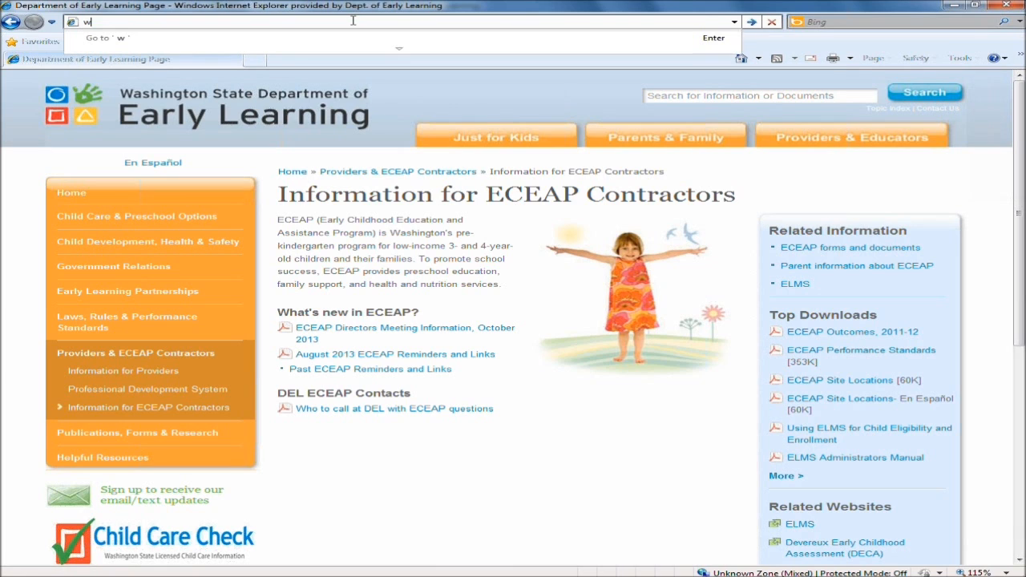
{"action": "type", "text": "ww.del.wa.gov"}
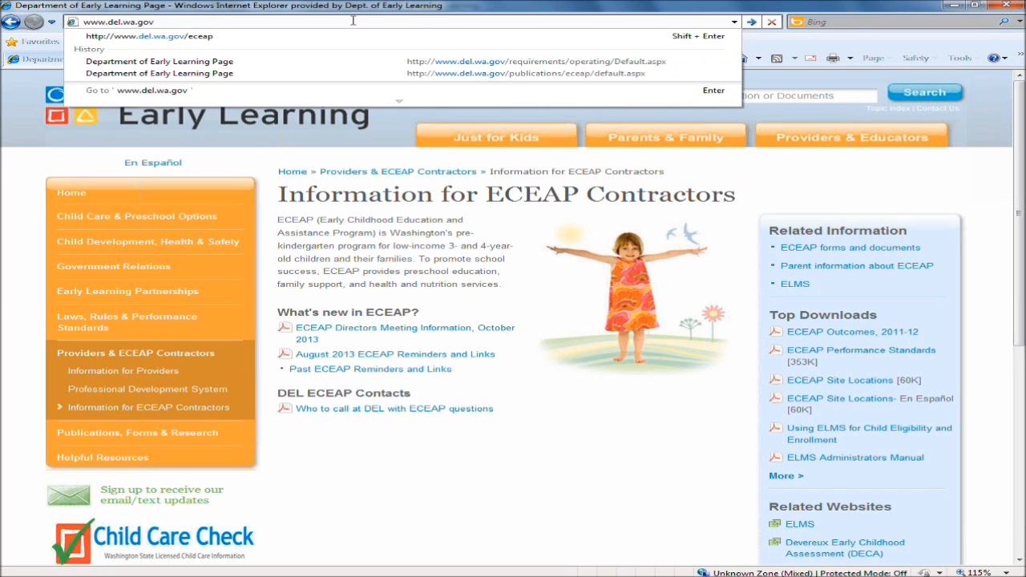
{"action": "type", "text": "/eceap"}
{"action": "key", "text": "Return"}
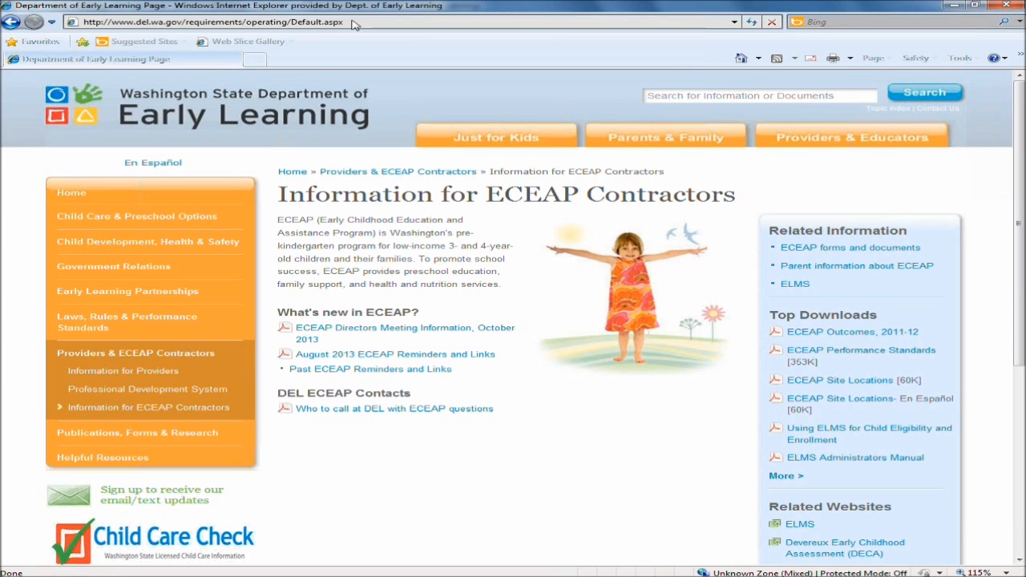
{"action": "left_click_drag", "start_coordinate": [279, 194], "coordinate": [731, 197]}
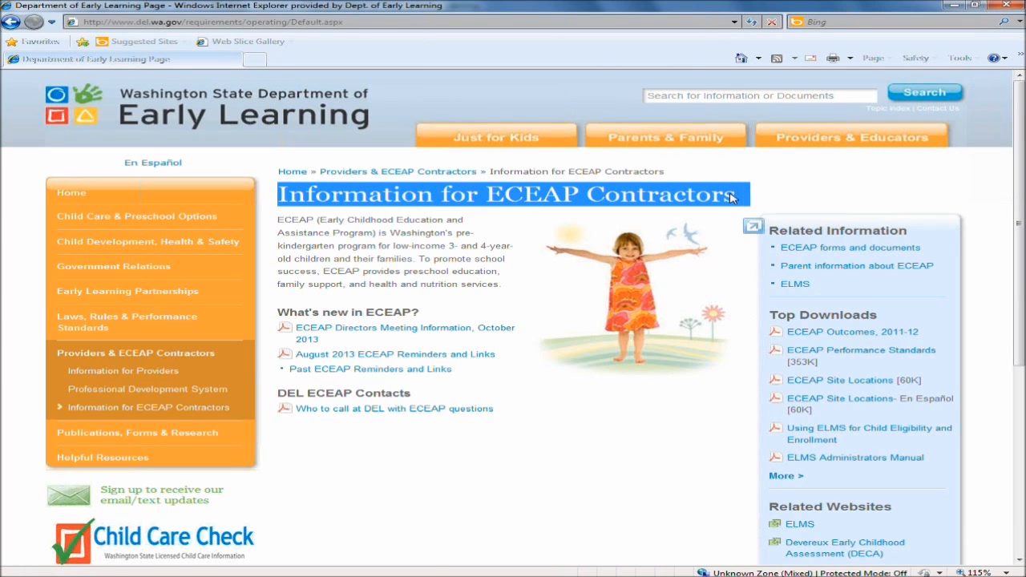
Open the ECEAP forms and documents page from the related information links.
{"action": "left_click", "coordinate": [926, 183]}
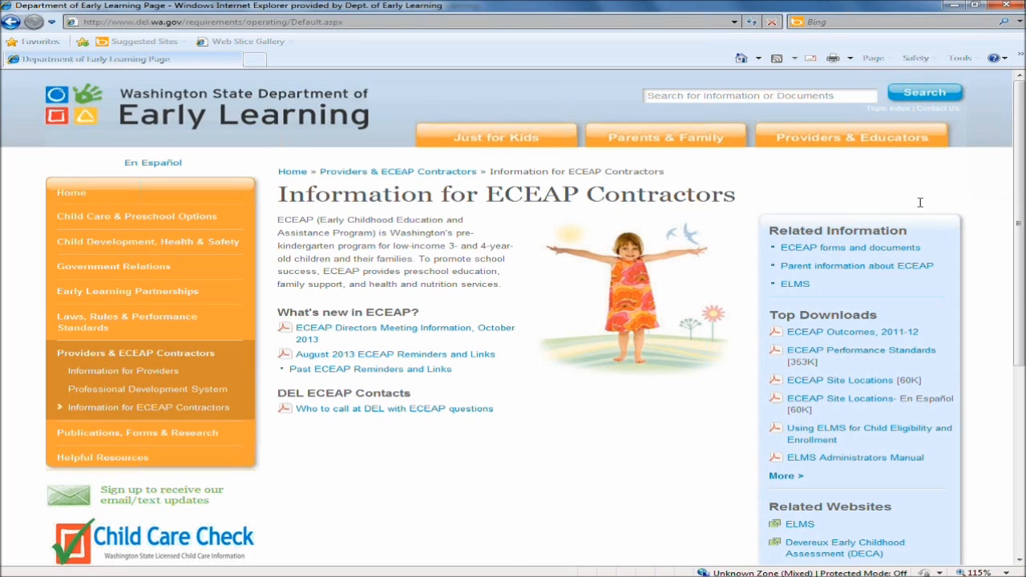
{"action": "left_click", "coordinate": [882, 250]}
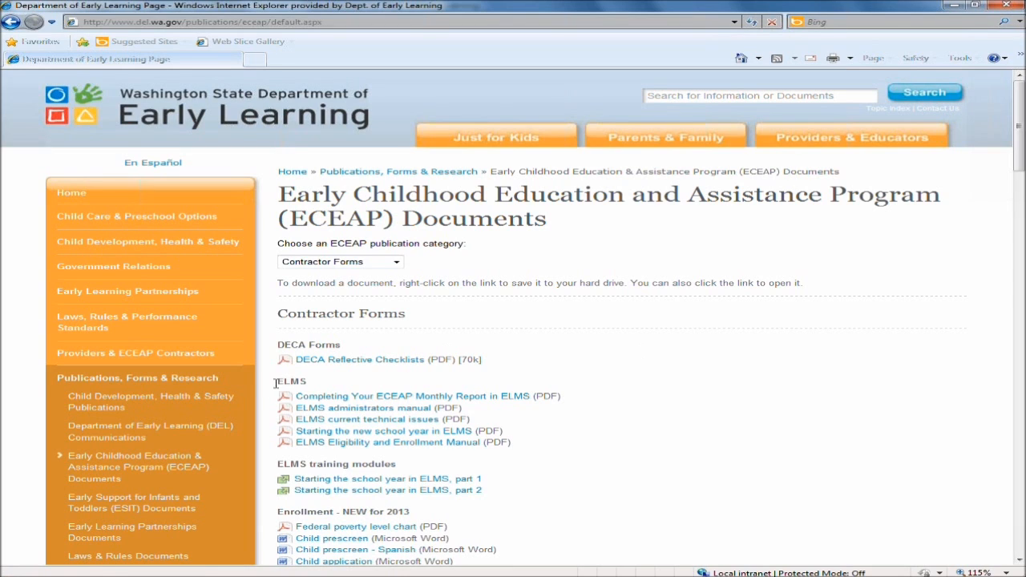
Examine the ELMS document list and the ELMS training modules on the ECEAP documents page.
{"action": "left_click_drag", "start_coordinate": [278, 382], "coordinate": [323, 386]}
{"action": "left_click_drag", "start_coordinate": [535, 450], "coordinate": [281, 447]}
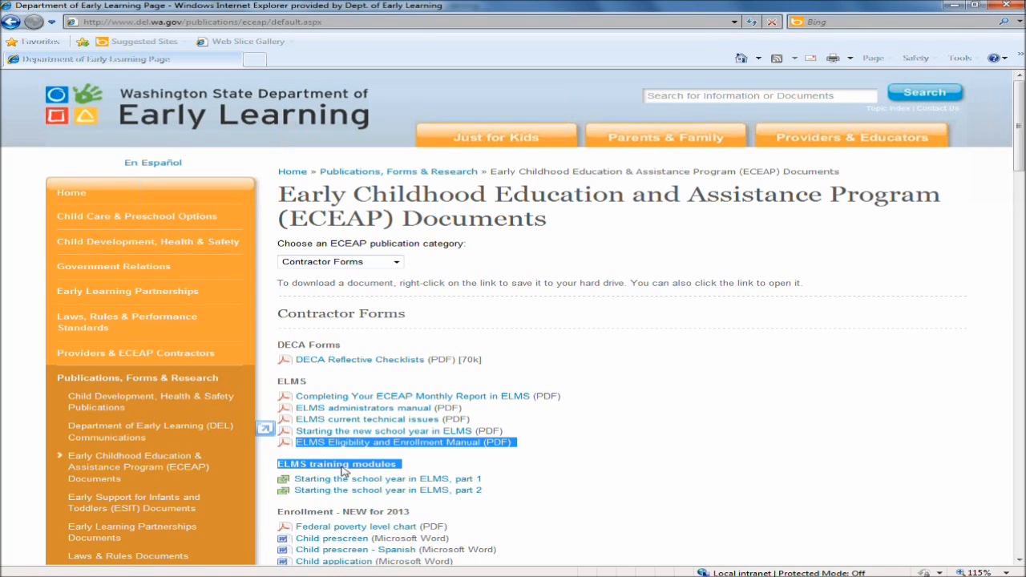
{"action": "left_click", "coordinate": [451, 466]}
{"action": "left_click_drag", "start_coordinate": [398, 464], "coordinate": [281, 471]}
{"action": "left_click_drag", "start_coordinate": [402, 465], "coordinate": [280, 468]}
{"action": "left_click", "coordinate": [434, 463]}
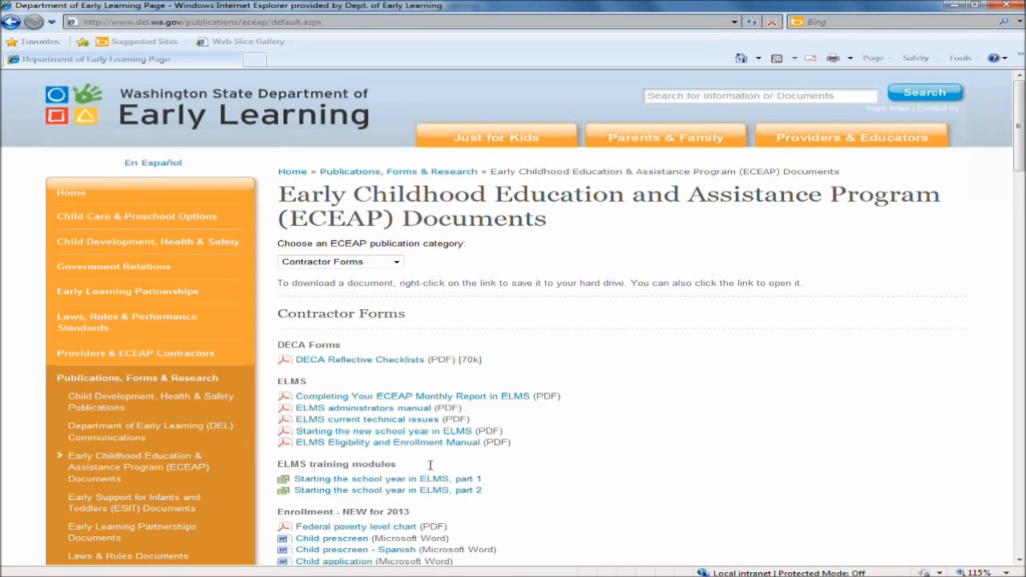
Examine the Enrollment - NEW for 2013 forms, including the Child prescreen and its Spanish version.
{"action": "scroll", "coordinate": [625, 491], "scroll_direction": "down", "scroll_amount": 1}
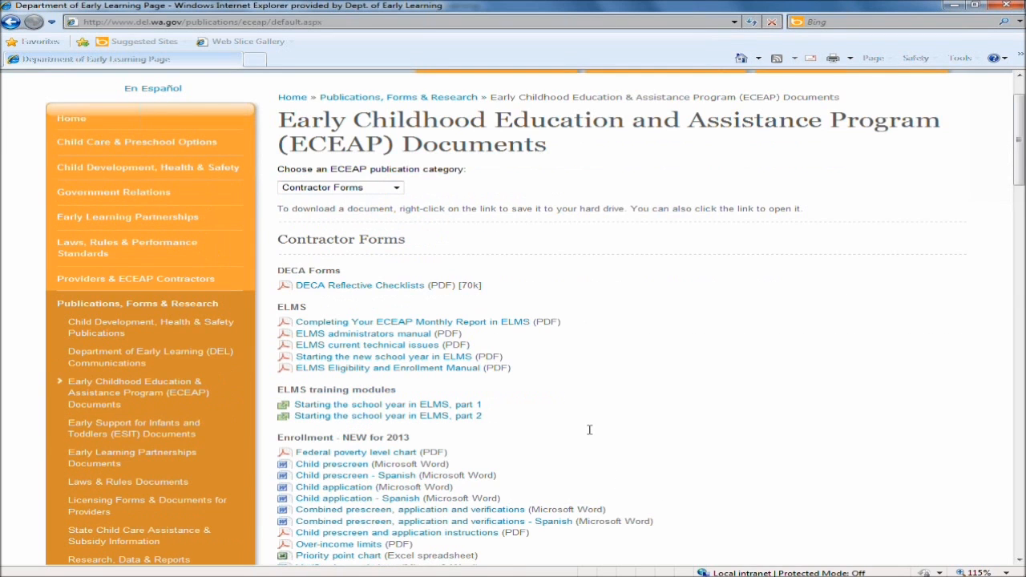
{"action": "scroll", "coordinate": [589, 430], "scroll_direction": "down", "scroll_amount": 1}
{"action": "left_click_drag", "start_coordinate": [446, 364], "coordinate": [294, 358]}
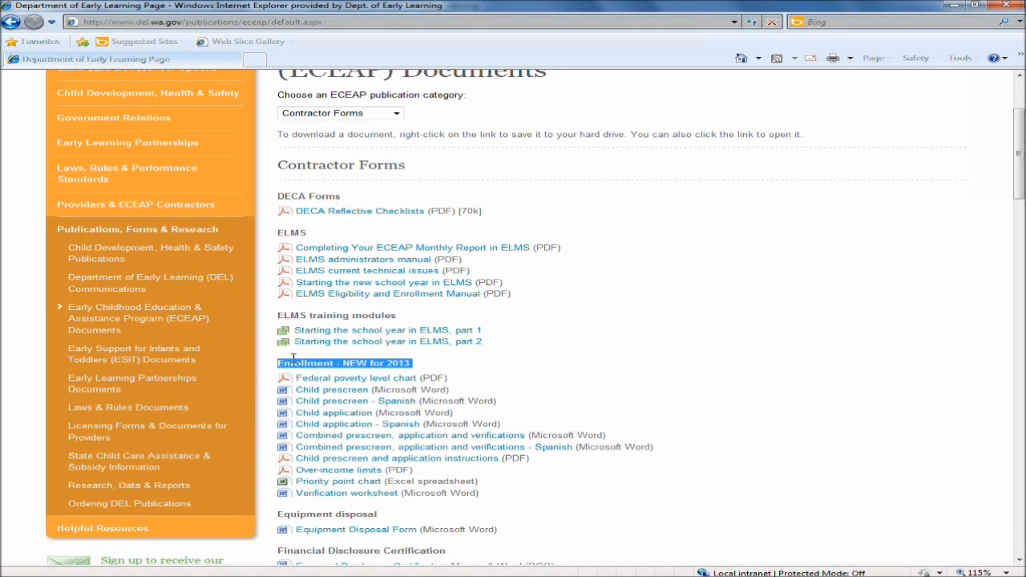
{"action": "left_click", "coordinate": [480, 362]}
{"action": "left_click_drag", "start_coordinate": [279, 364], "coordinate": [425, 368]}
{"action": "left_click_drag", "start_coordinate": [454, 389], "coordinate": [295, 391]}
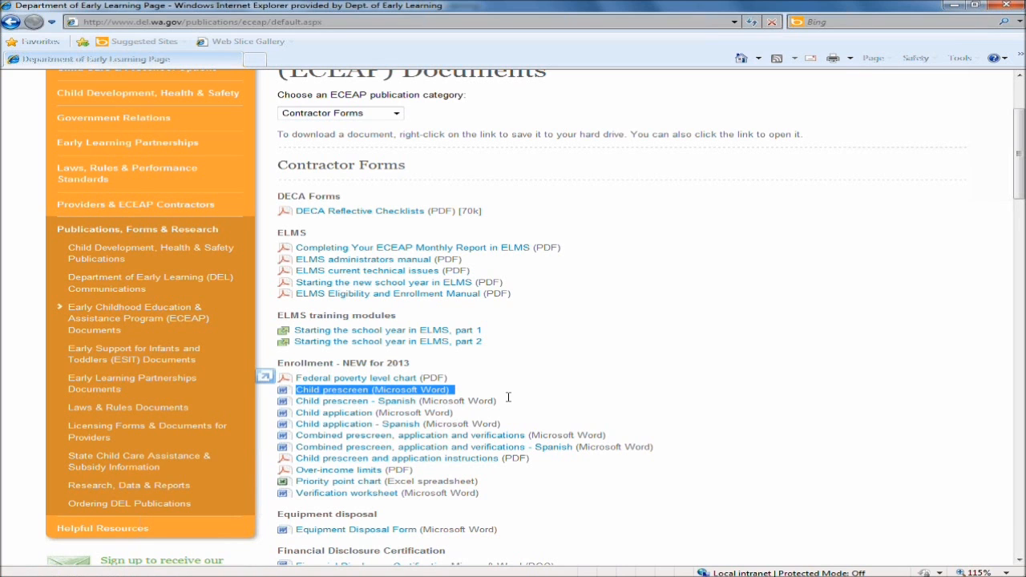
{"action": "left_click_drag", "start_coordinate": [503, 403], "coordinate": [306, 408]}
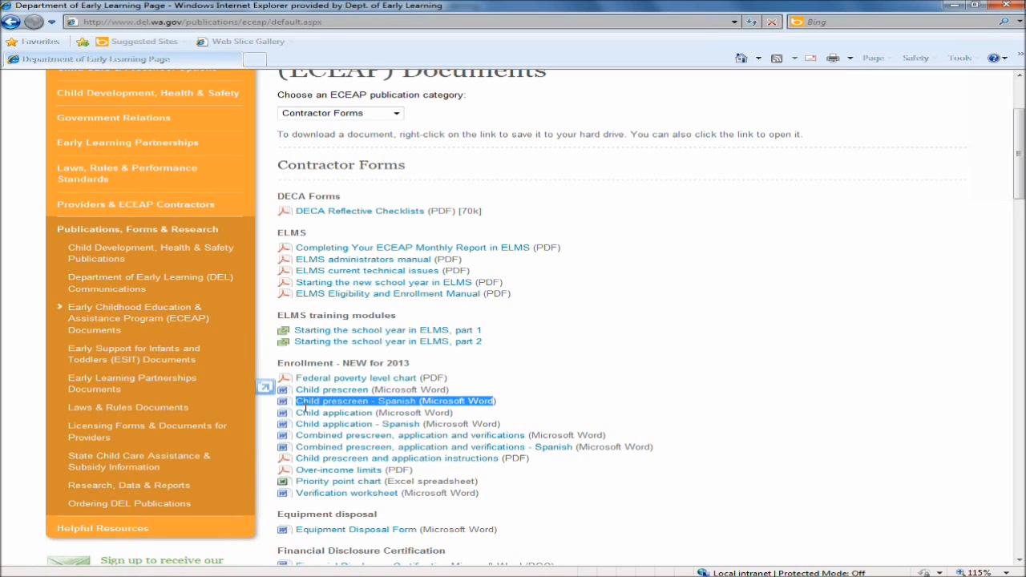
{"action": "scroll", "coordinate": [715, 390], "scroll_direction": "down", "scroll_amount": 1}
{"action": "scroll", "coordinate": [852, 271], "scroll_direction": "up", "scroll_amount": 2}
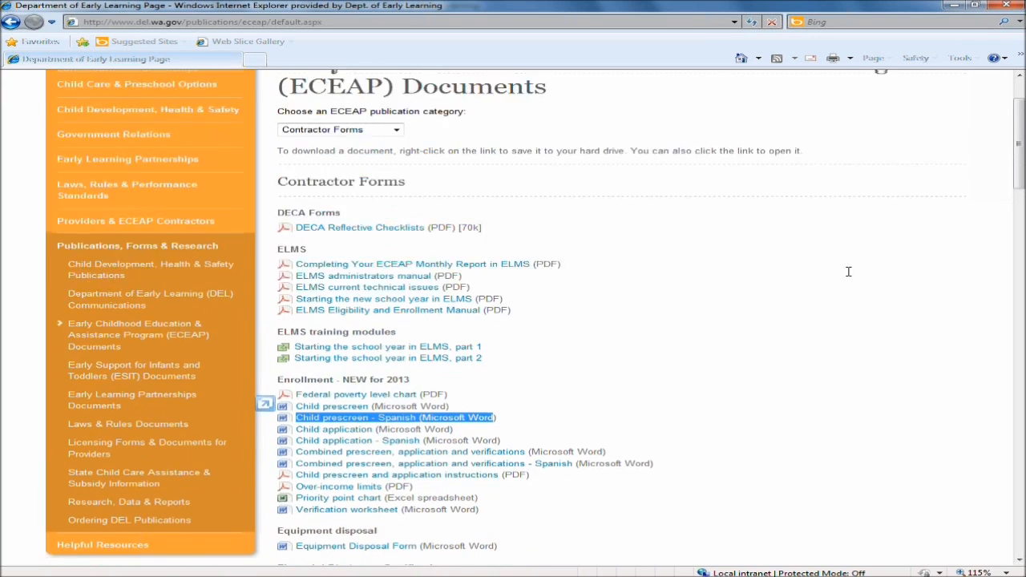